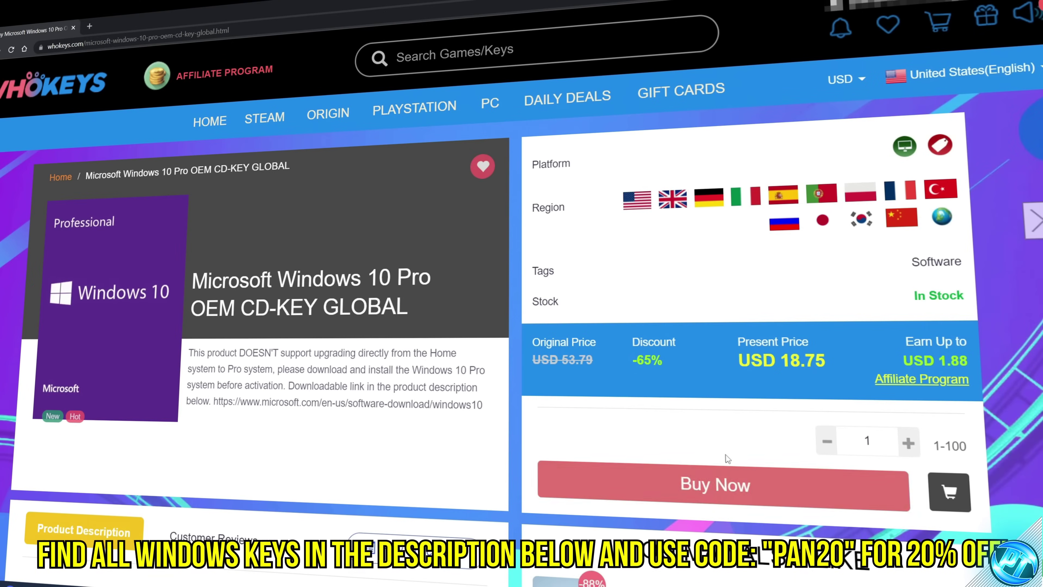
Buy the Windows 10 Pro OEM key with promo code PAN20 applied and pay for it
left_click(711, 484)
left_click(137, 497)
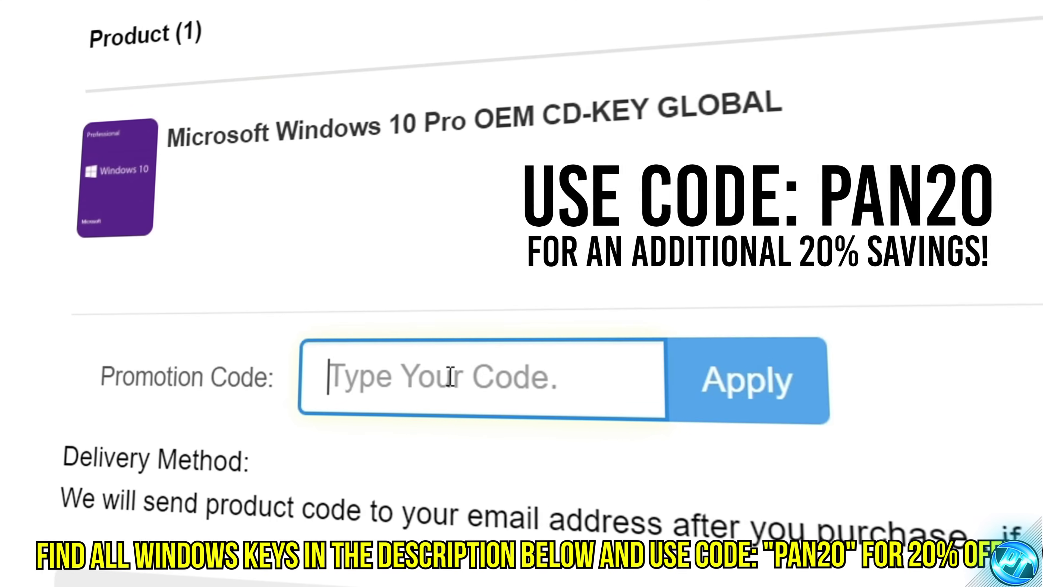
type("PAN20")
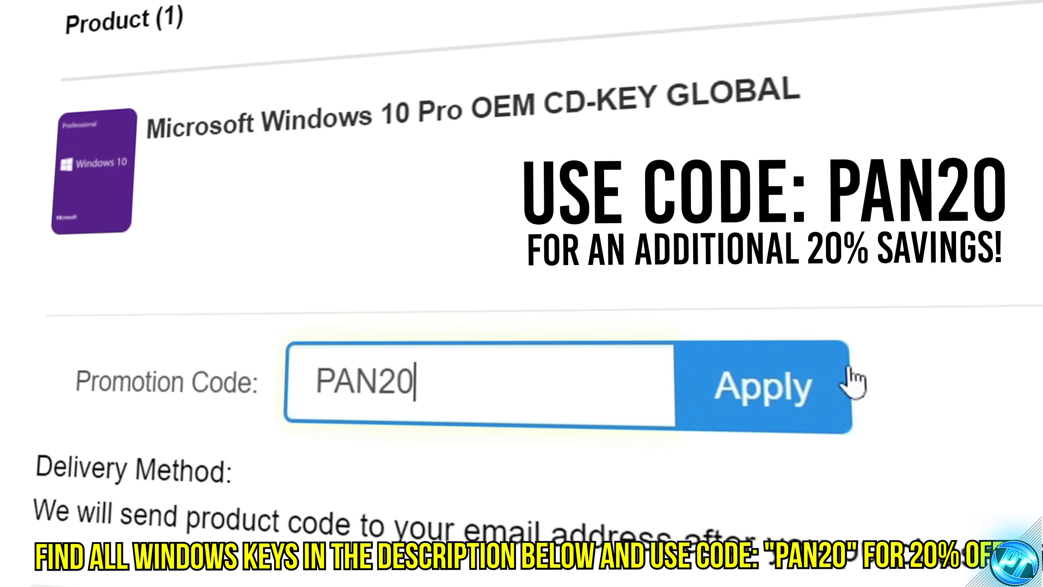
left_click(812, 380)
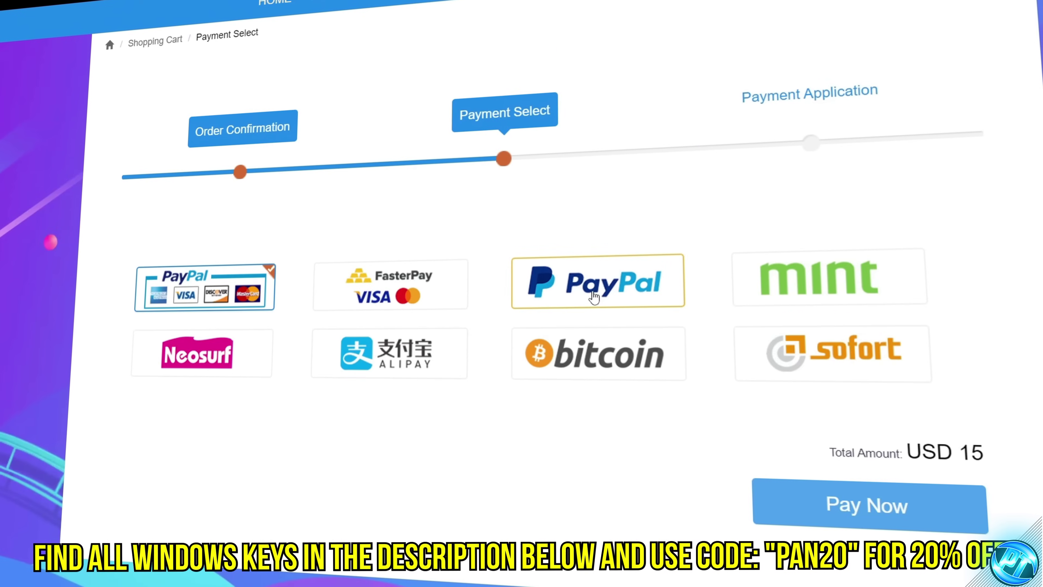
left_click(849, 503)
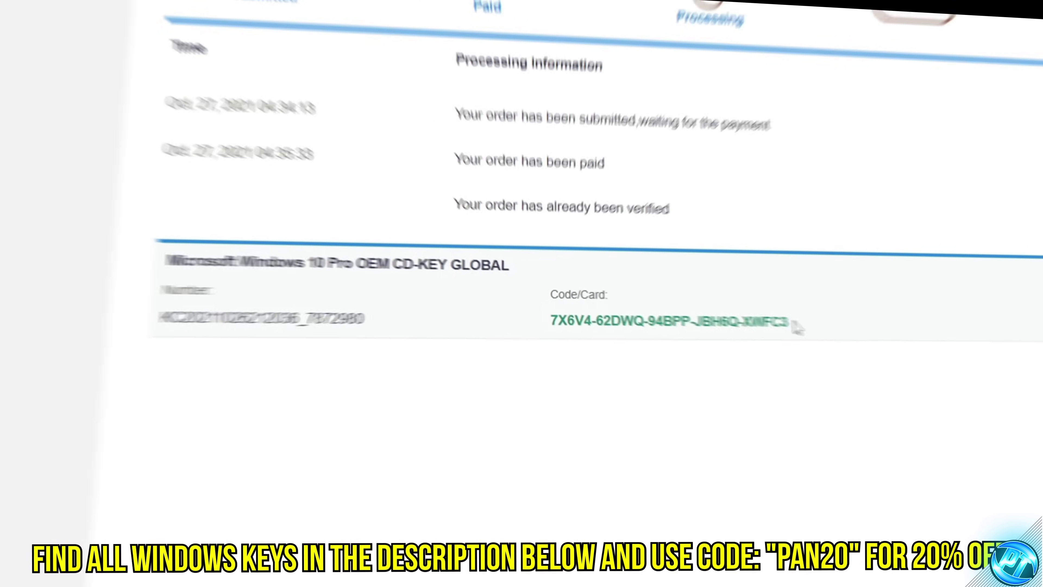
Copy the purchased product key and enter it via Change product key to activate Windows
left_click_drag(794, 328, 540, 326)
right_click(690, 324)
left_click(726, 339)
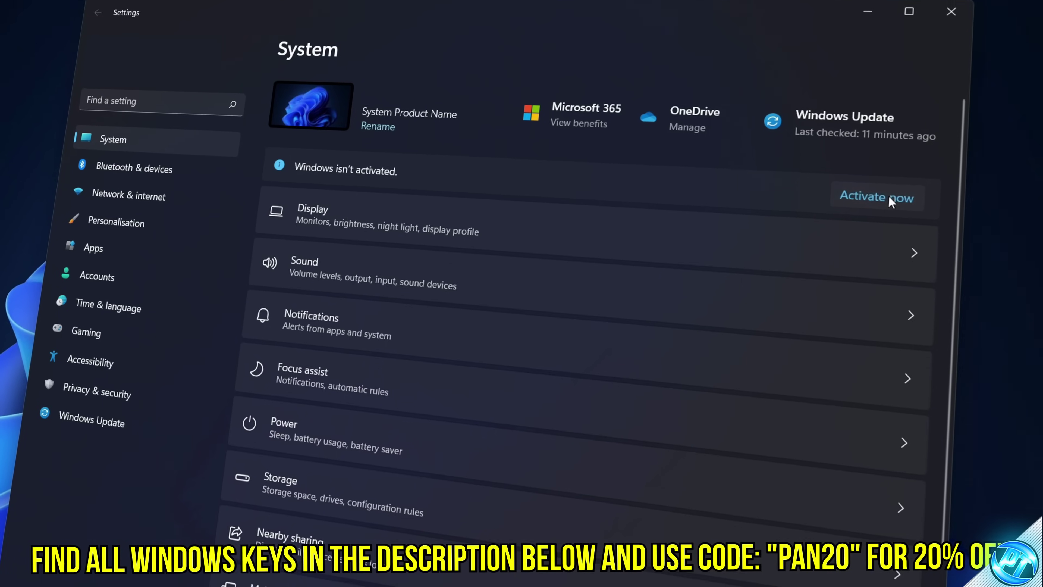
left_click(862, 198)
left_click(857, 218)
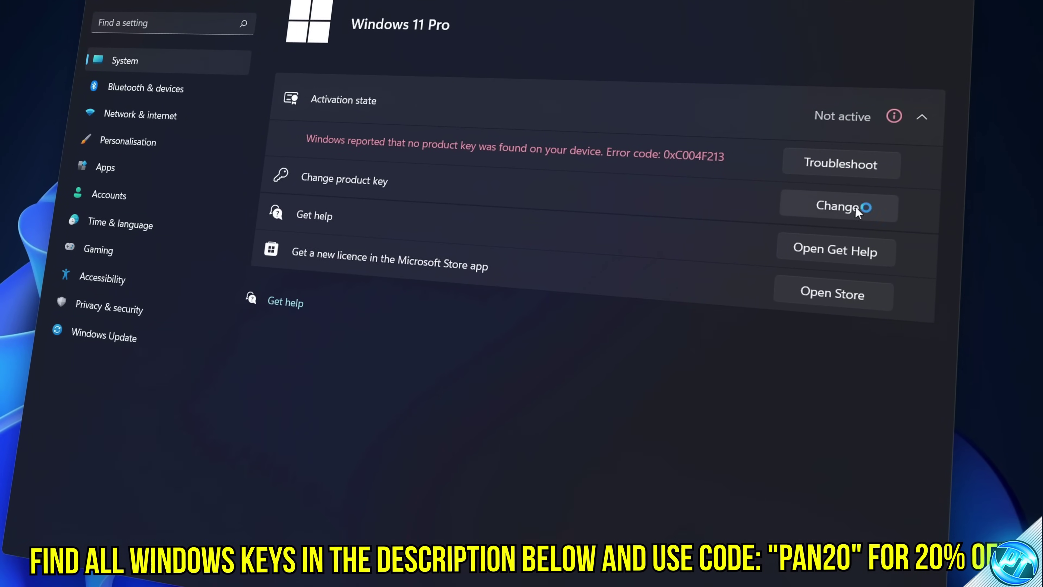
right_click(324, 287)
left_click(353, 303)
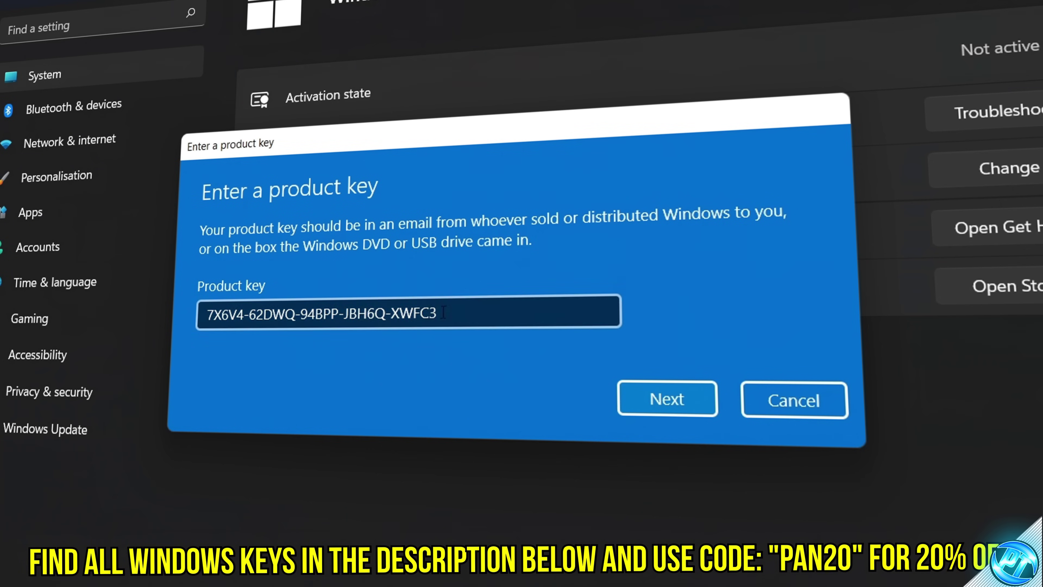
left_click(650, 398)
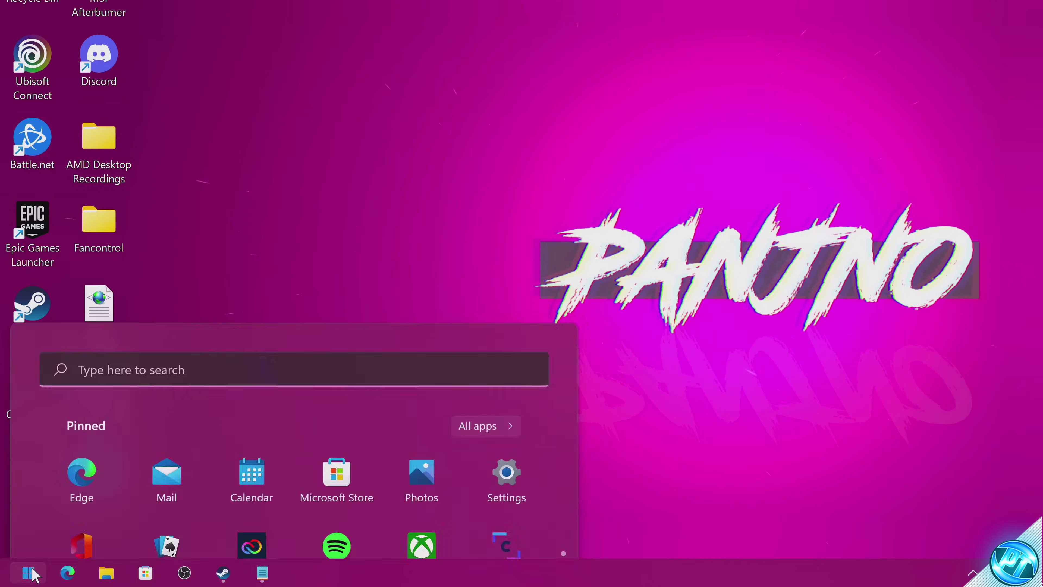
Find the power plan settings through search and switch to the High performance plan
type("power plan")
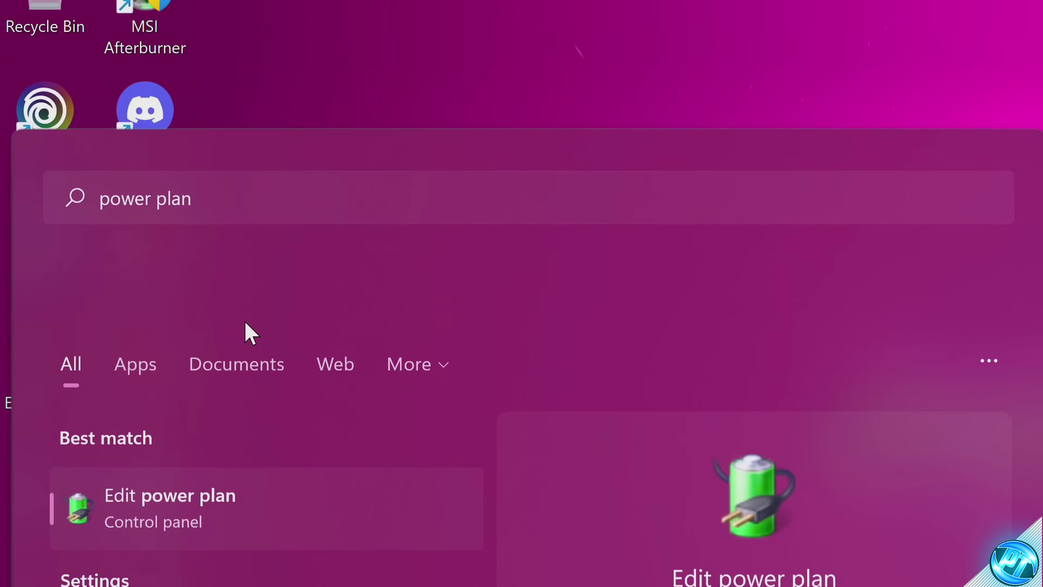
left_click(170, 323)
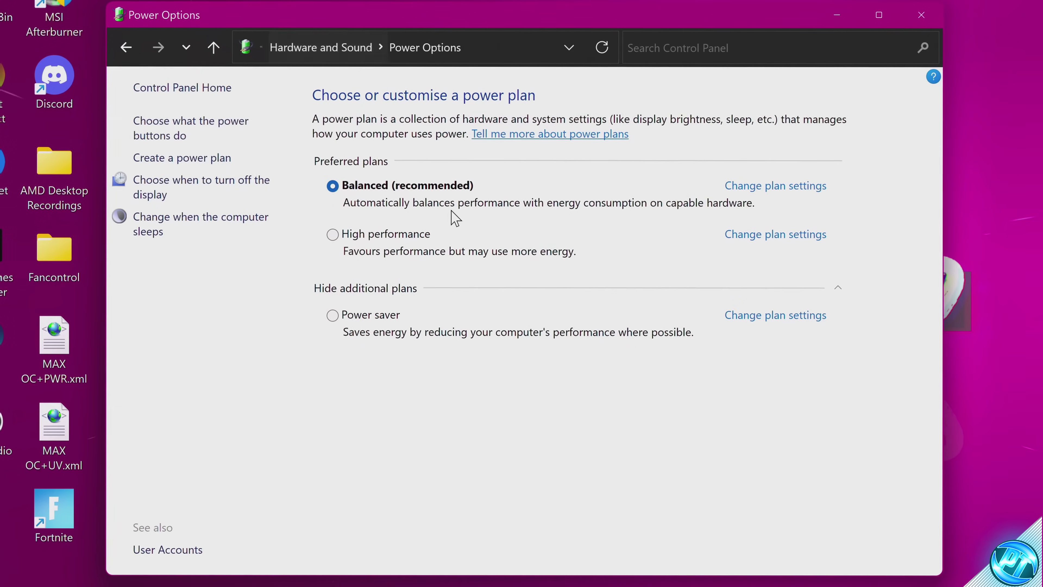
left_click(370, 292)
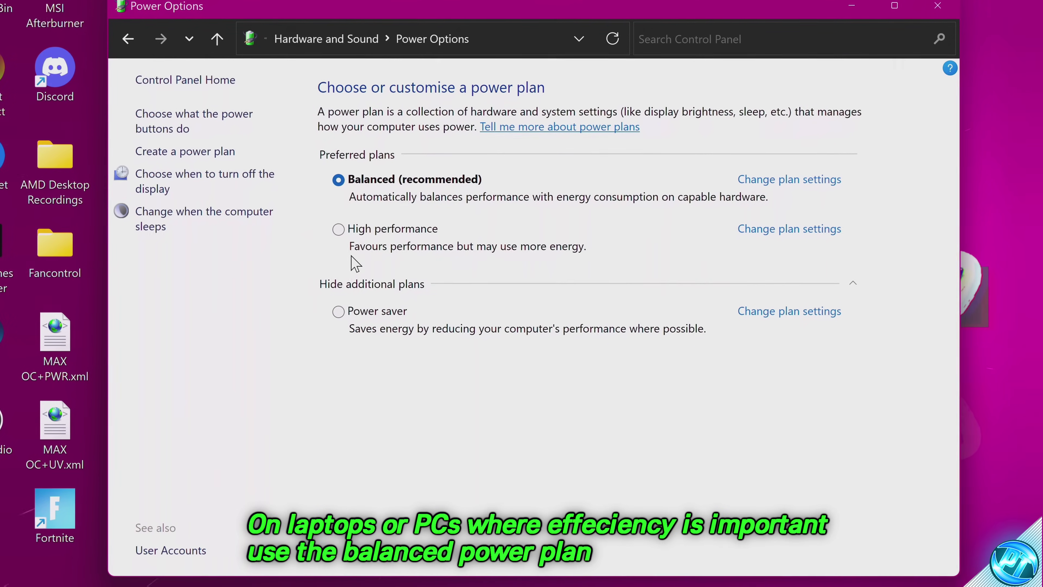
left_click(340, 226)
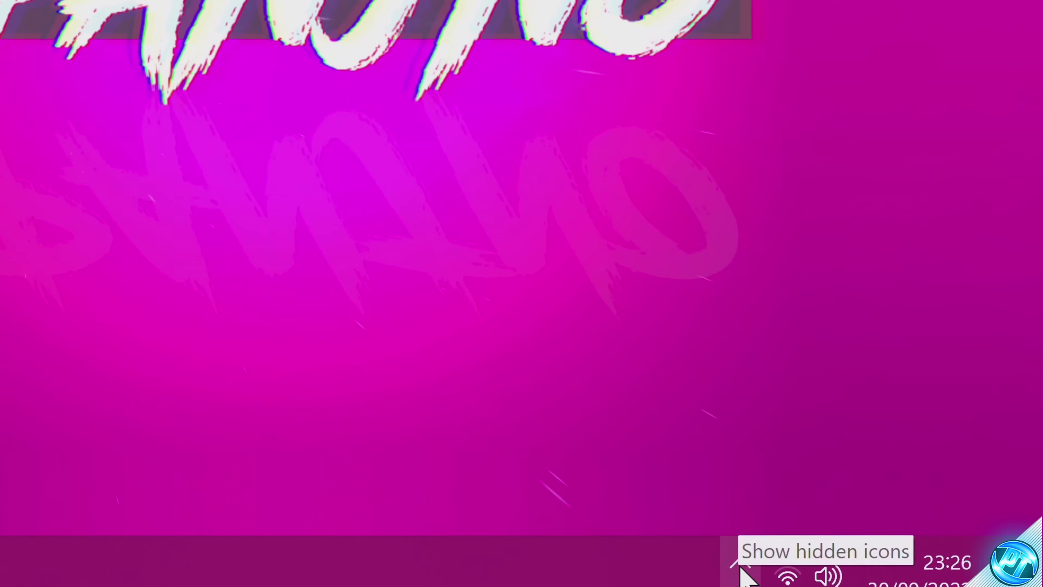
left_click(896, 574)
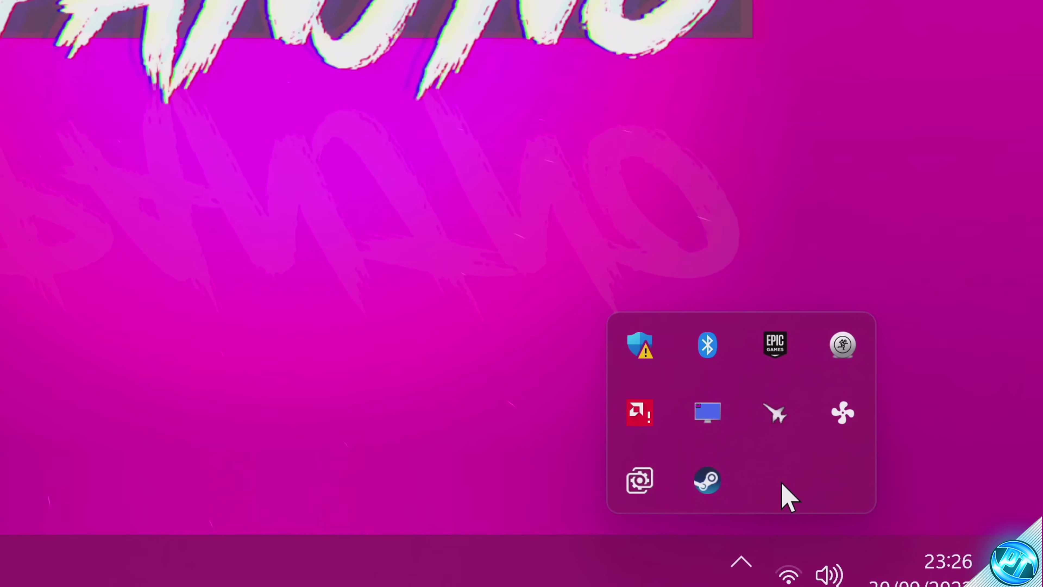
left_click(640, 209)
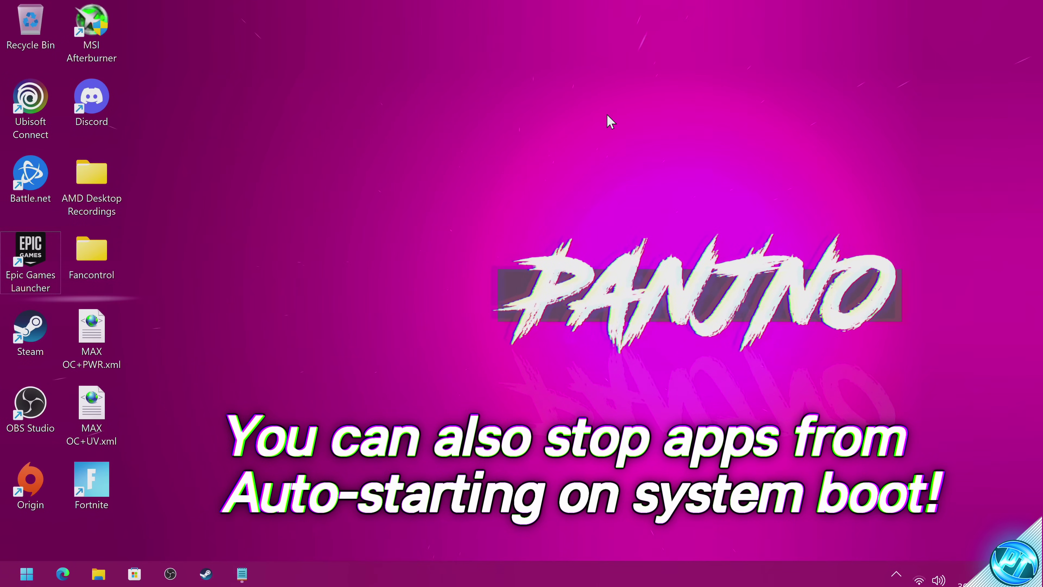
Disable Radeon Software Startup Task in Task Manager's Startup tab
key("ctrl+shift+Escape")
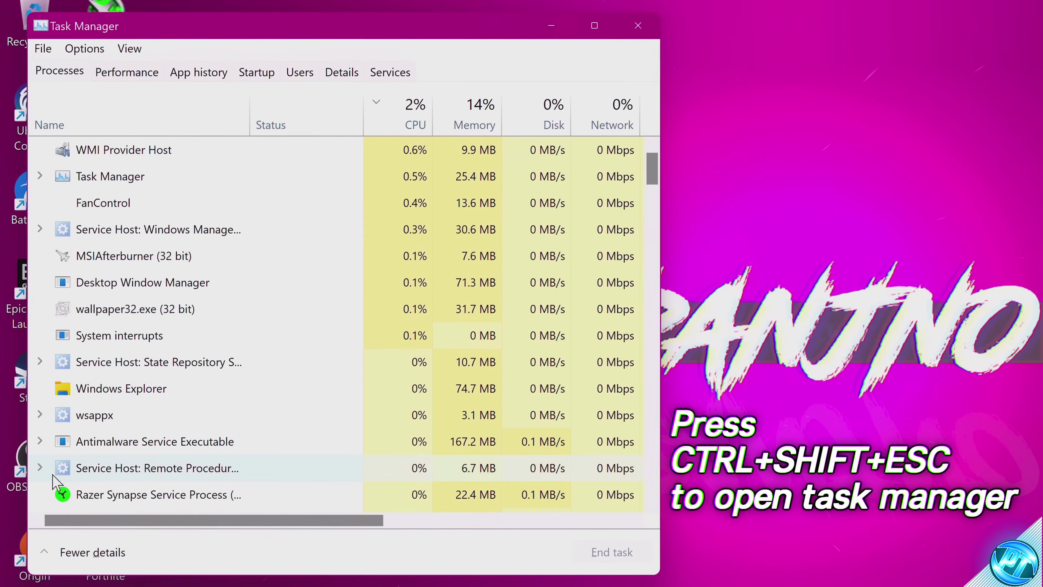
left_click(93, 552)
left_click(59, 337)
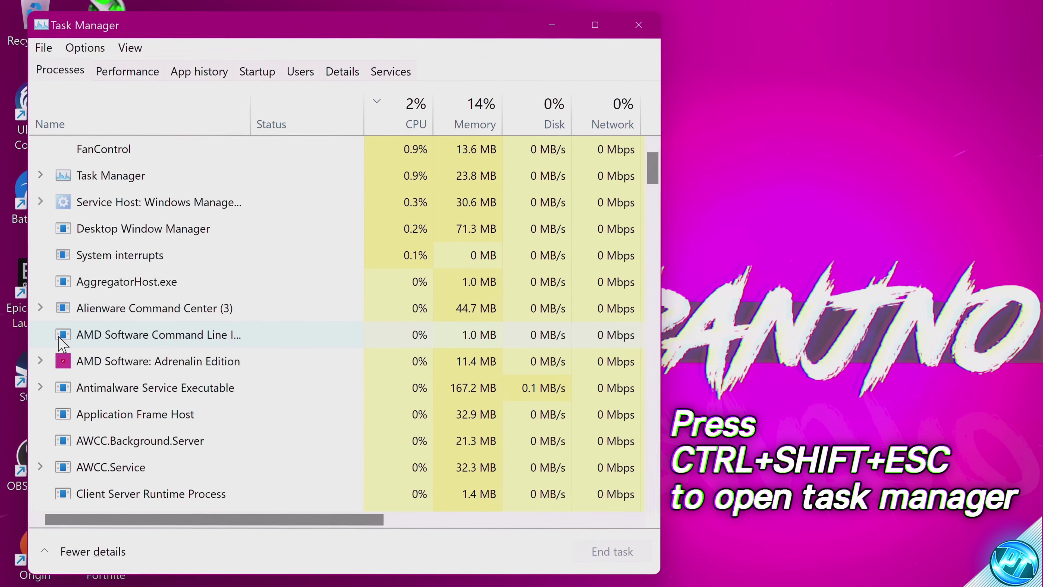
left_click(258, 72)
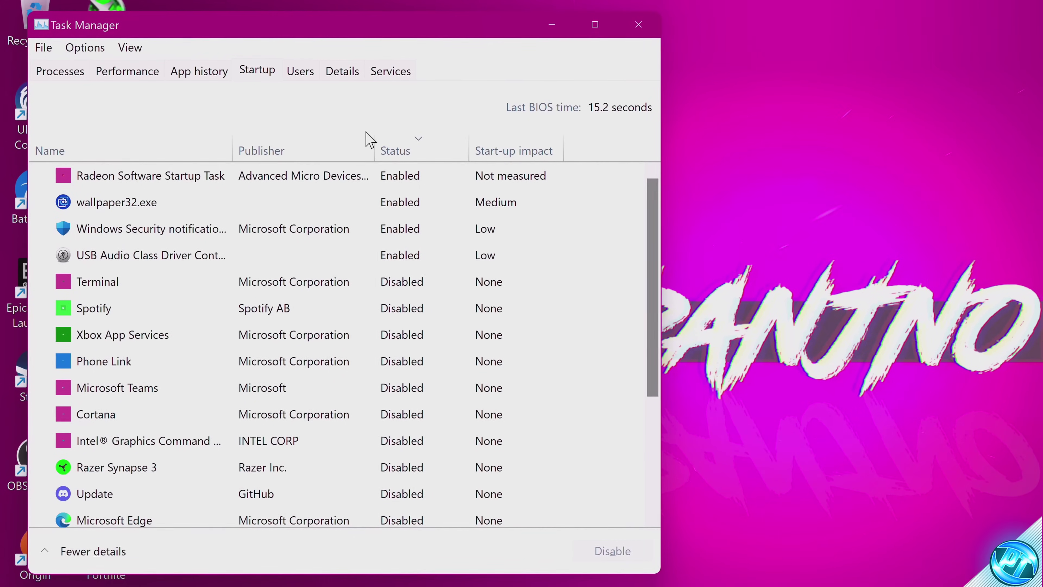
left_click(296, 176)
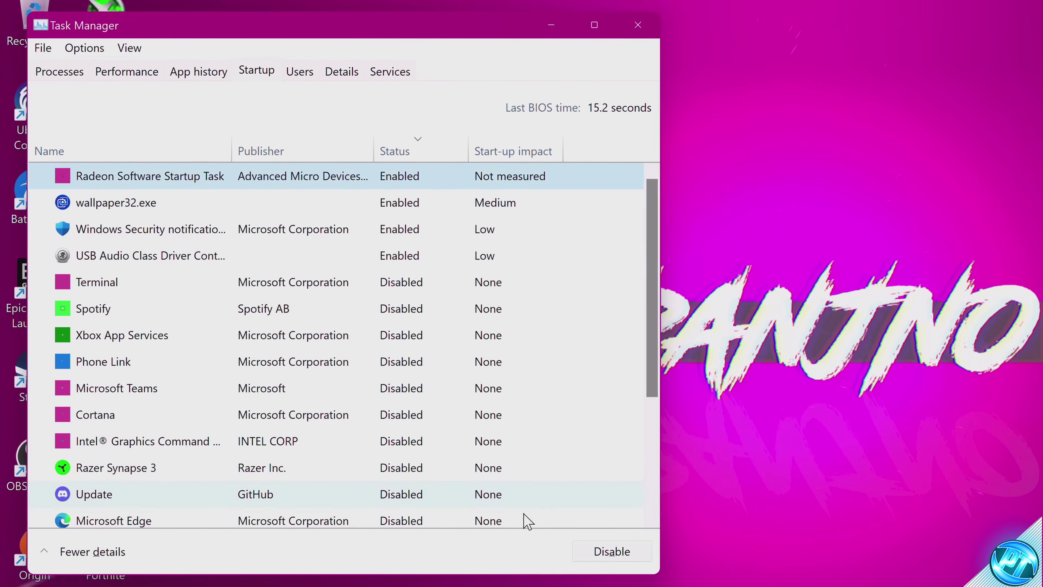
left_click(599, 552)
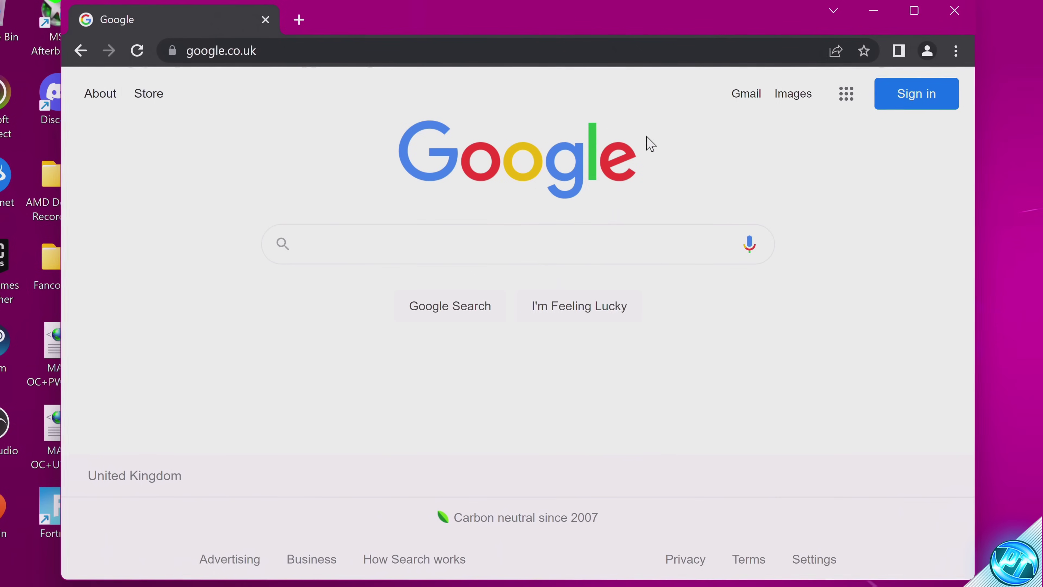
Turn off 'Continue running background apps when Google Chrome is closed' under Settings > System
left_click(955, 51)
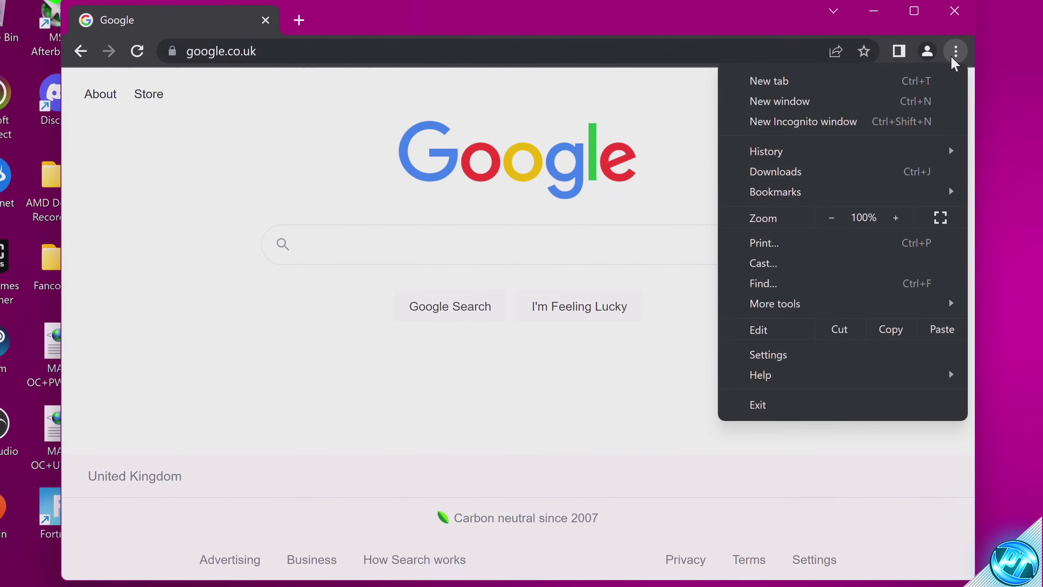
left_click(776, 355)
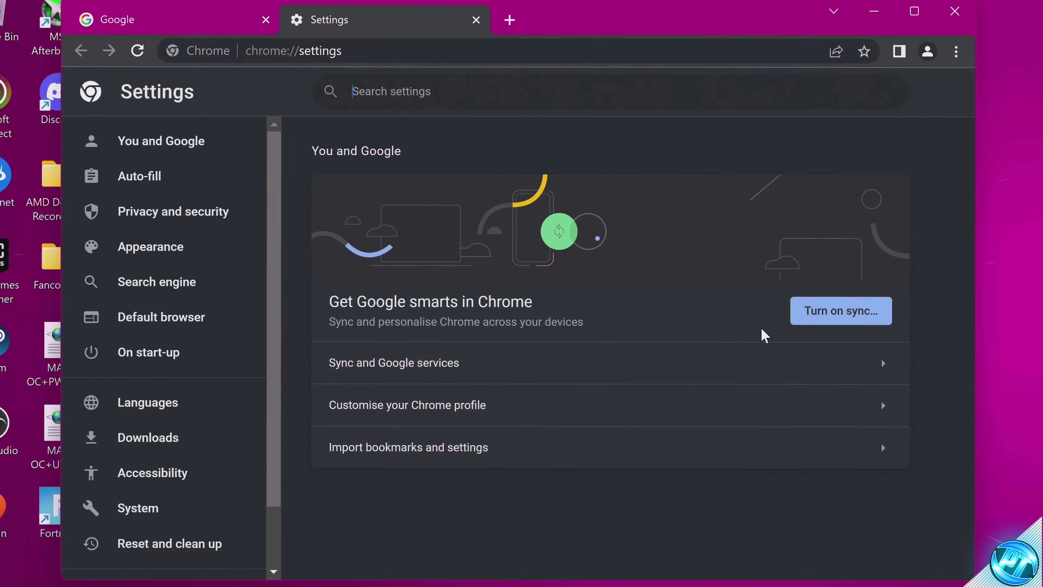
left_click(152, 470)
scroll(139, 370, "down", 2)
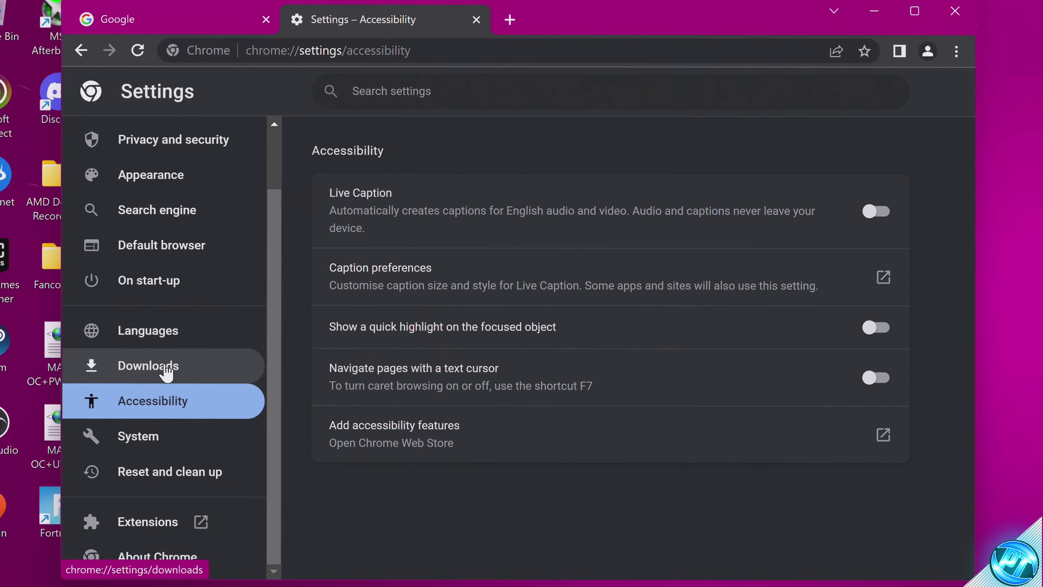
left_click(152, 437)
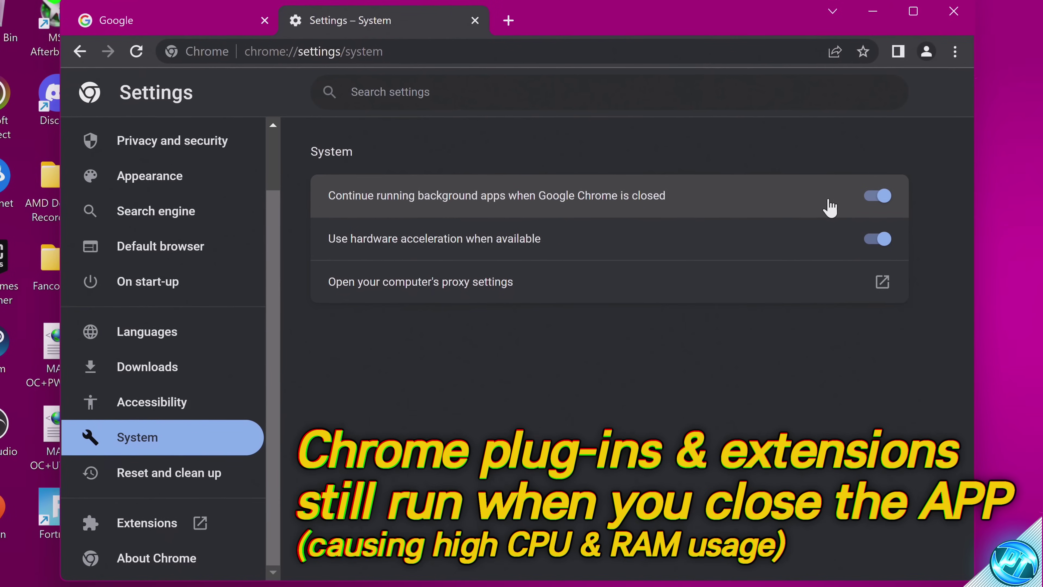
left_click(884, 199)
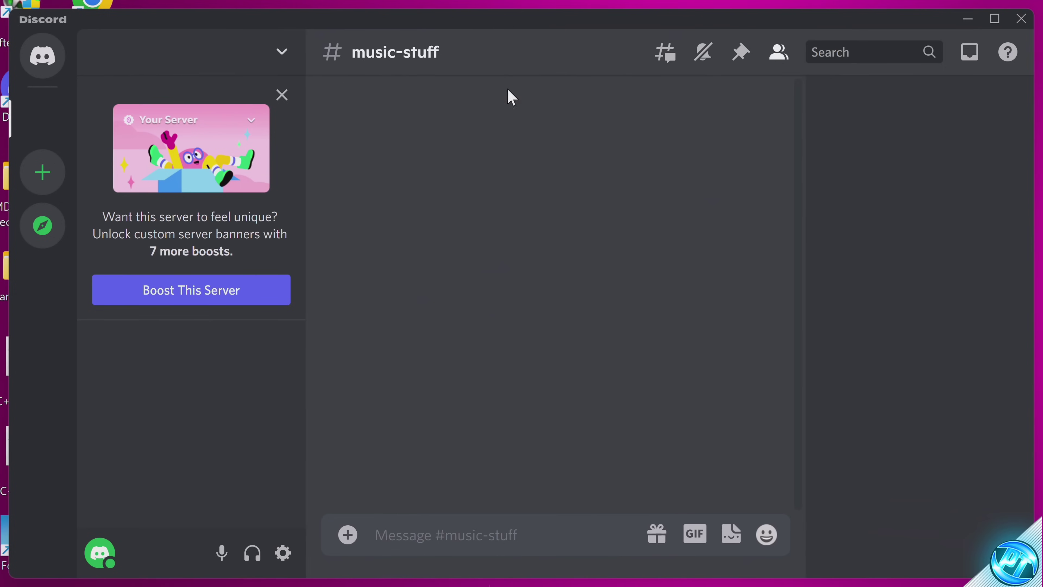
Go to the Advanced section under App Settings in Discord's User Settings
left_click(283, 552)
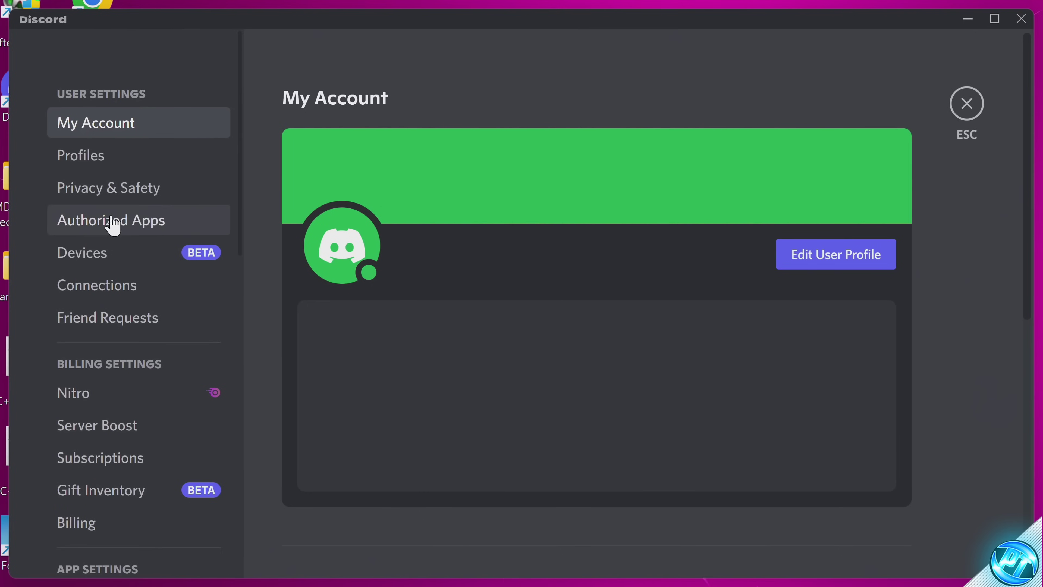
scroll(115, 247, "down", 6)
scroll(139, 295, "down", 5)
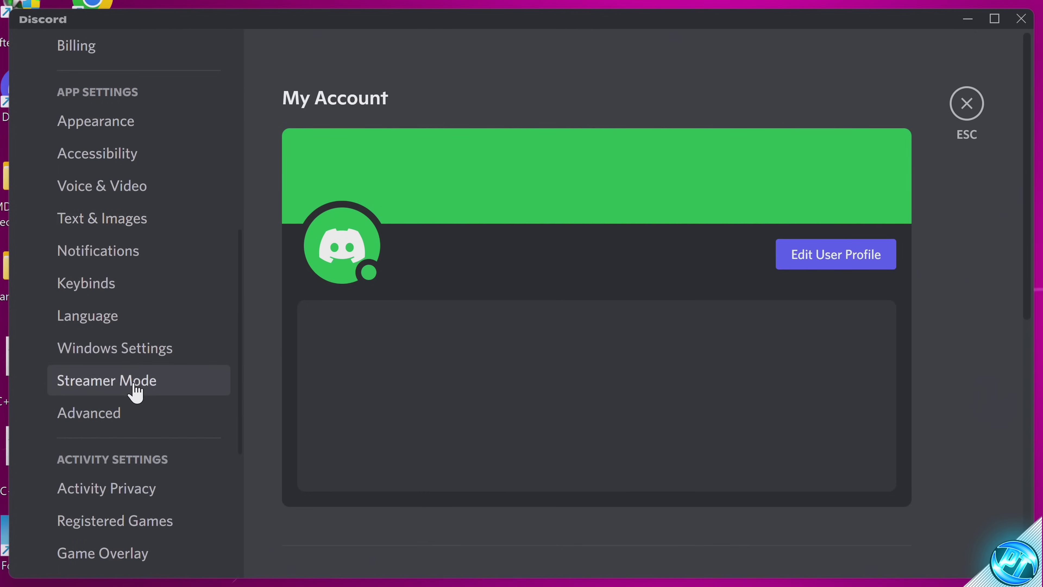
left_click(116, 412)
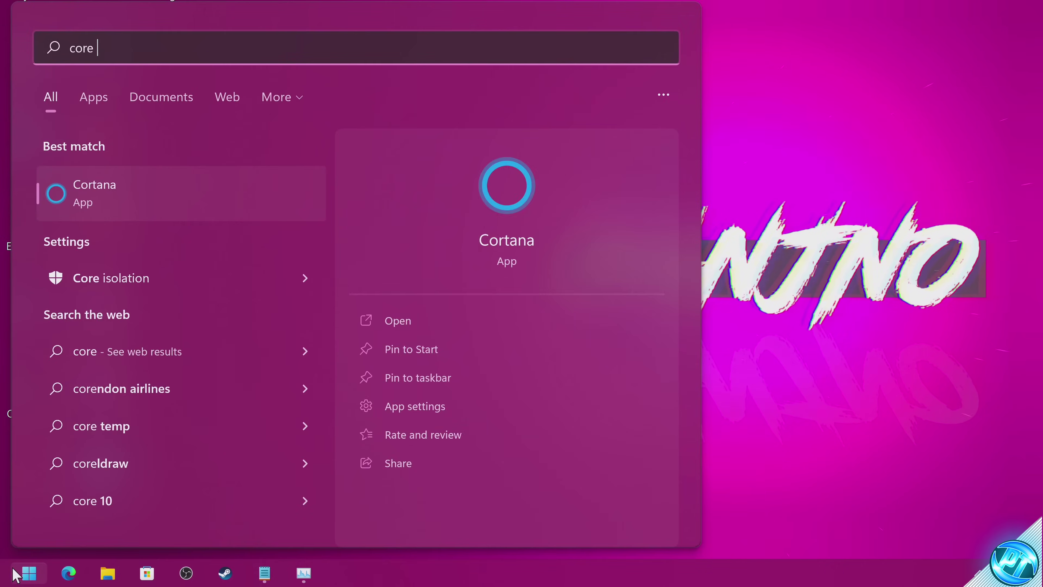
Open the Core isolation result in Windows Security to review Memory integrity
left_click(500, 415)
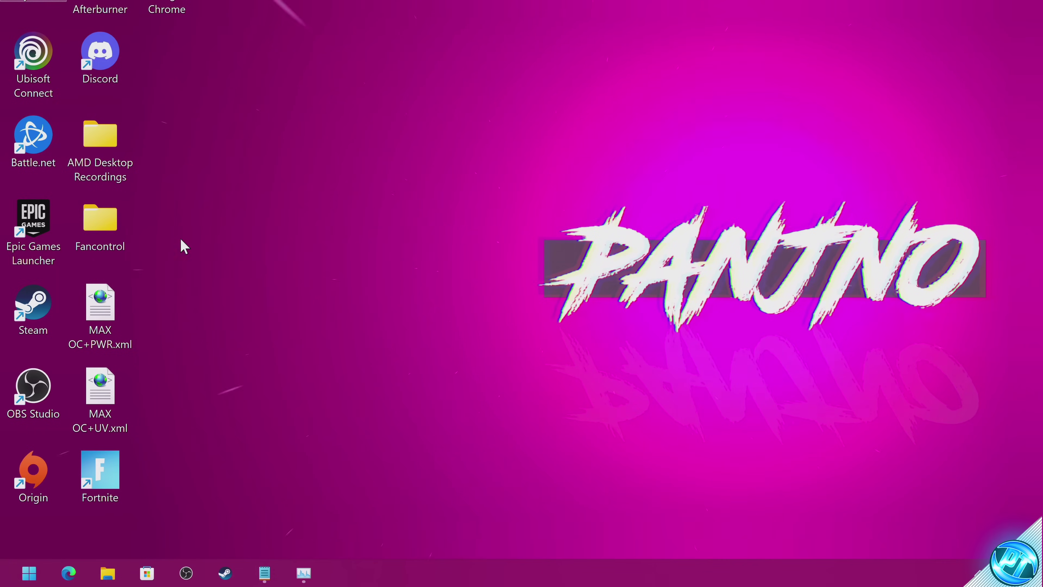
Launch Command Prompt as administrator and enter SFC /SCANNOW
key("super")
type("cmd")
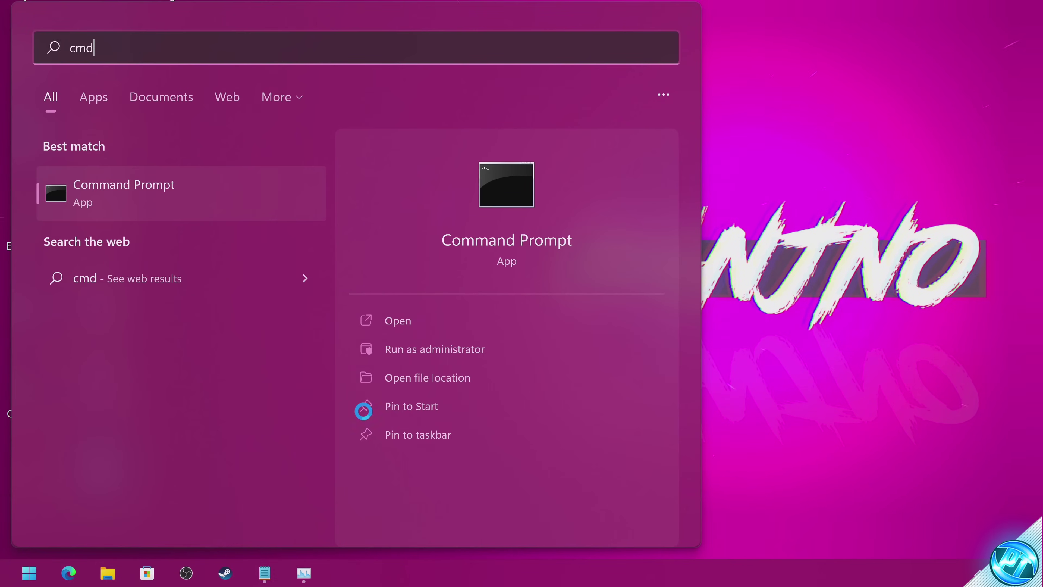
right_click(196, 204)
left_click(245, 231)
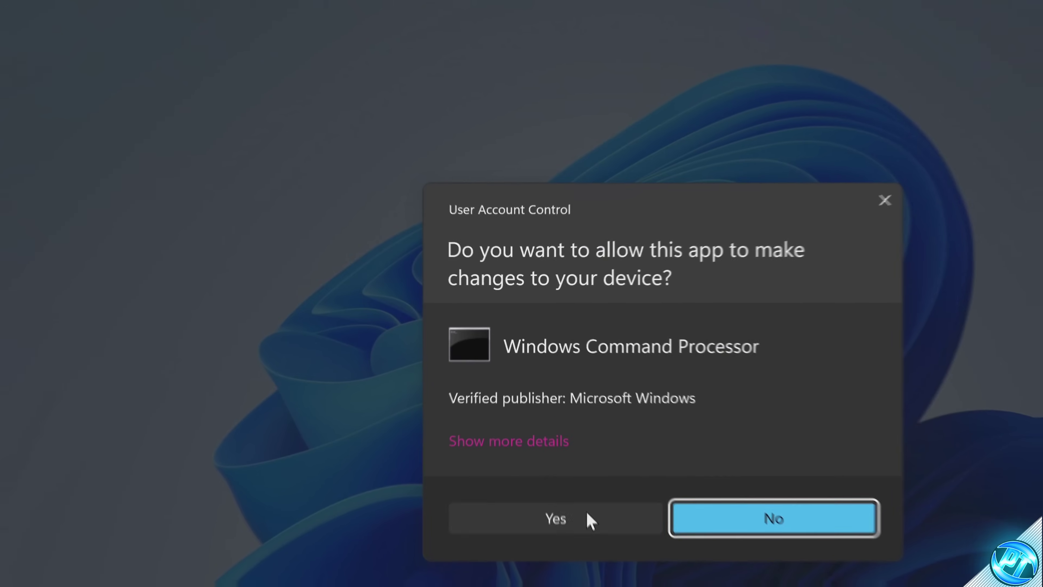
left_click(589, 518)
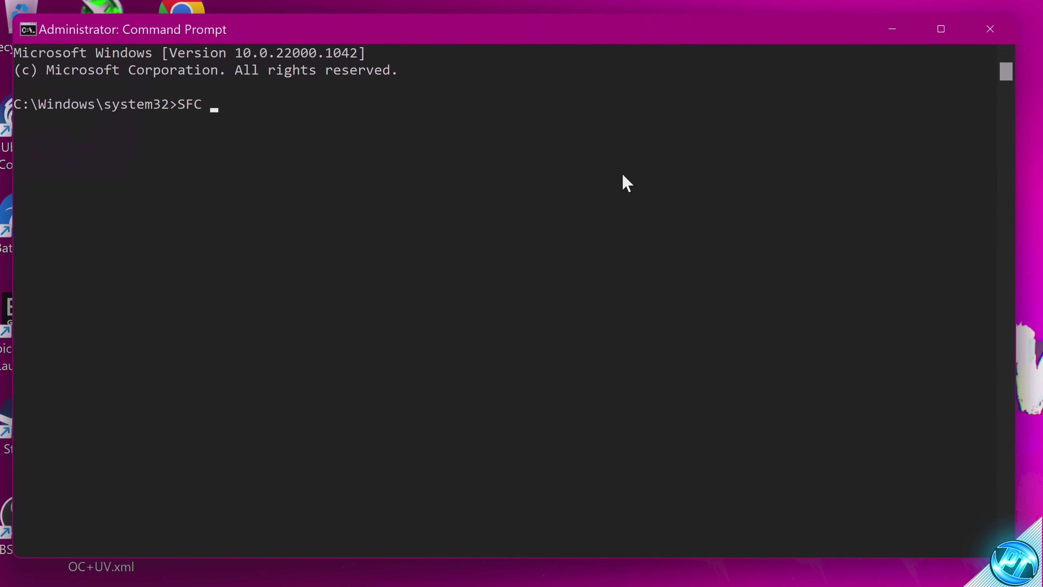
type("SFC /SC")
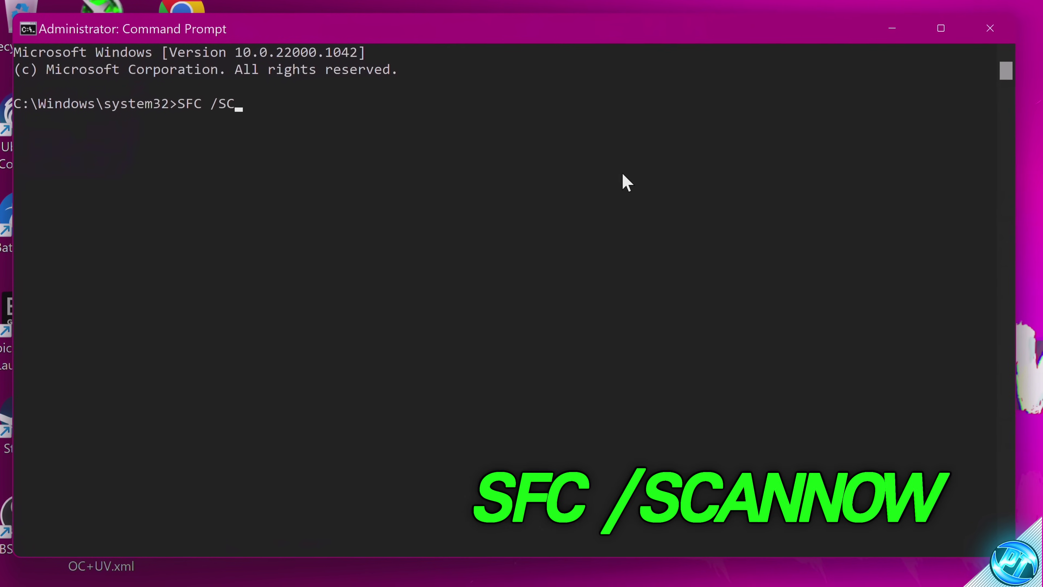
type("ANNOW")
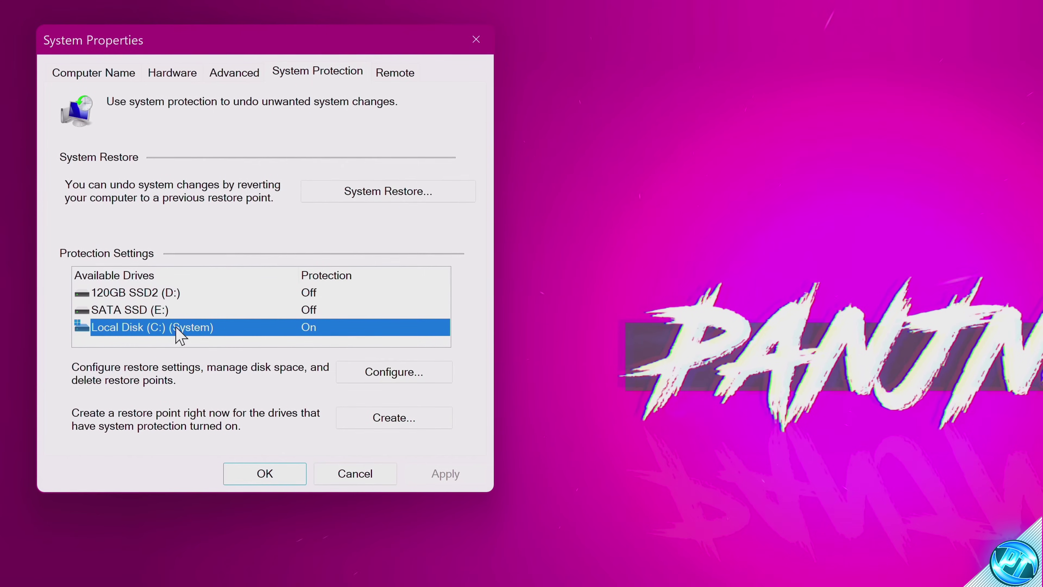
Apply the system protection settings for Local Disk (C:)
left_click(375, 378)
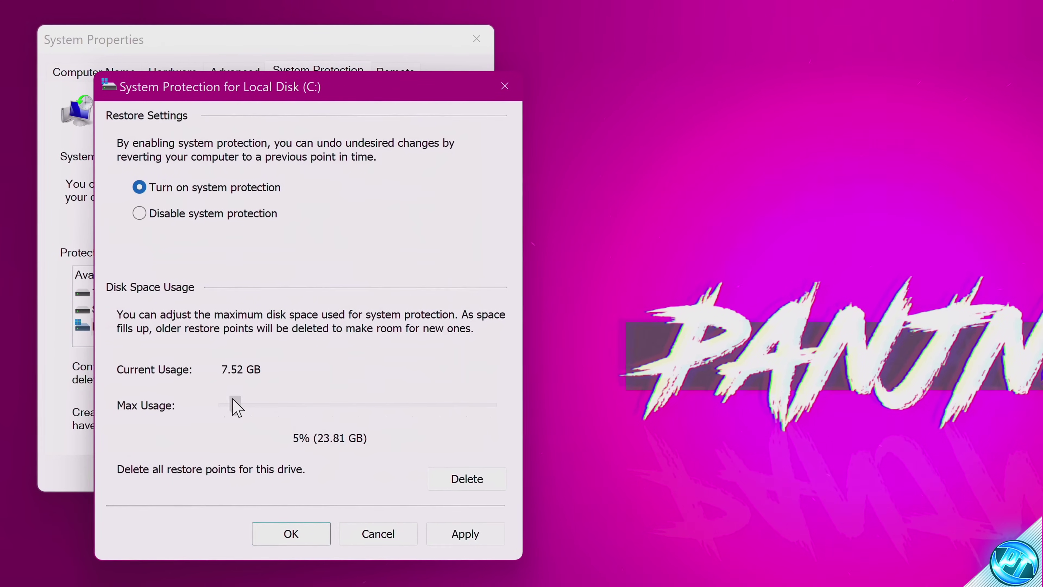
left_click(452, 533)
left_click(291, 533)
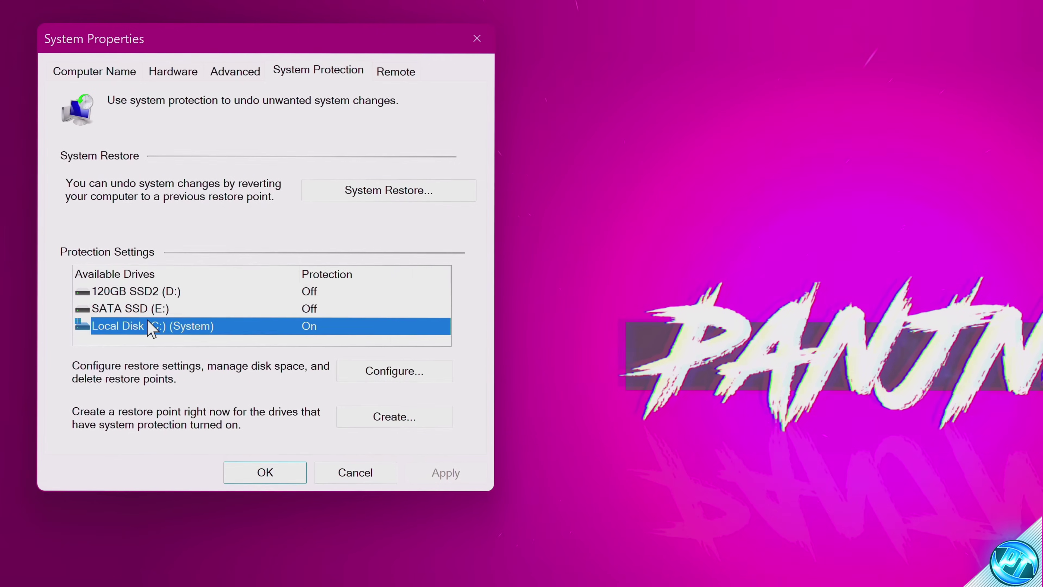
Create a new restore point with the description 'adav'
left_click(375, 418)
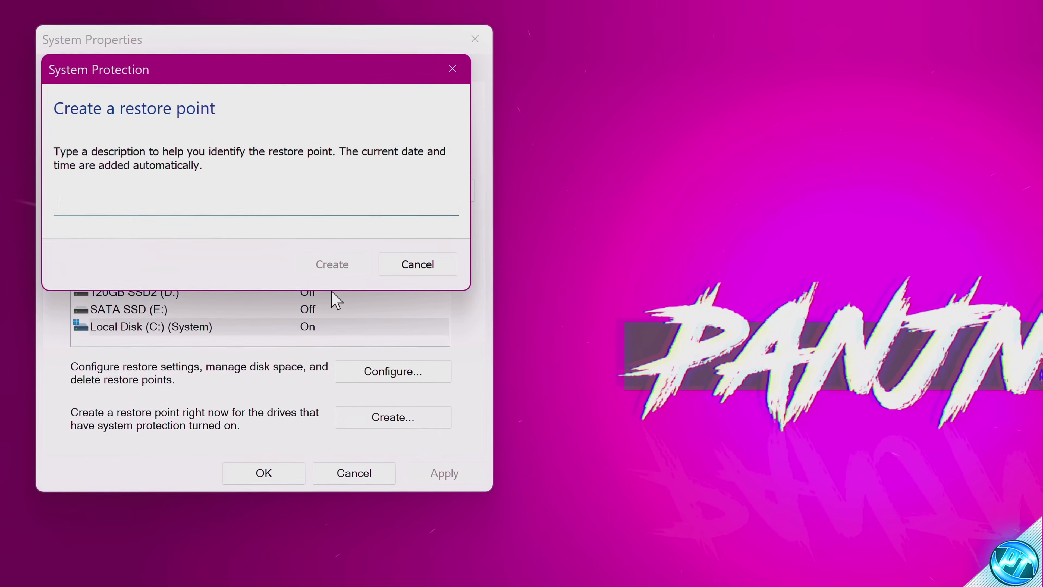
type("adav")
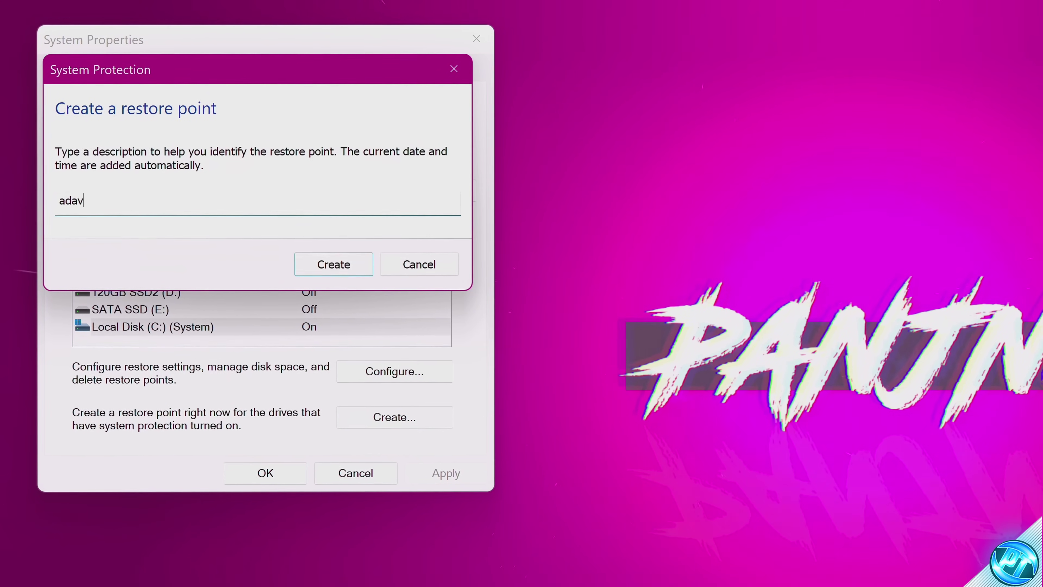
left_click(324, 266)
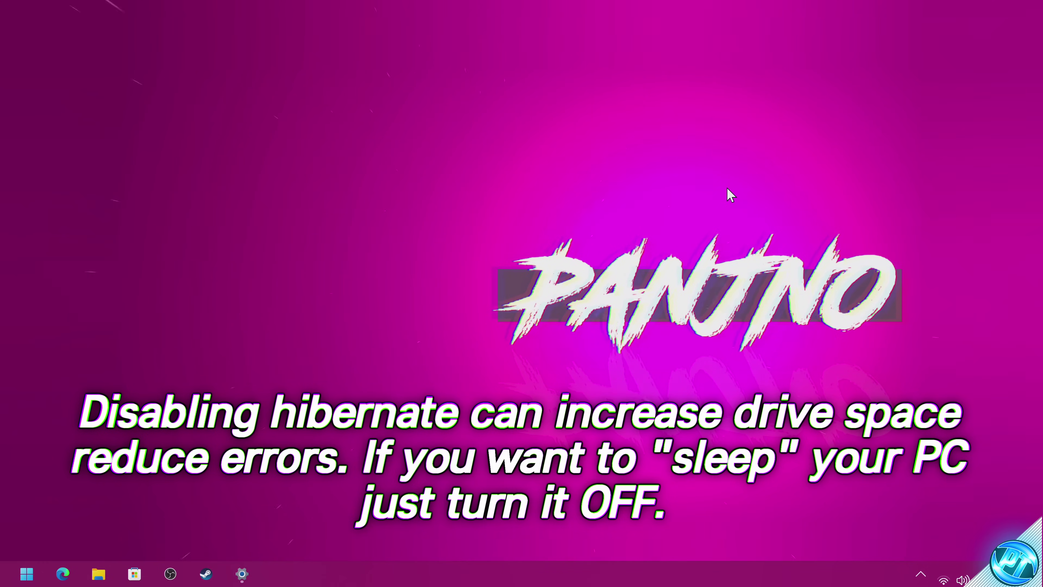
Launch Command Prompt as administrator from Start search
key("super")
type("c")
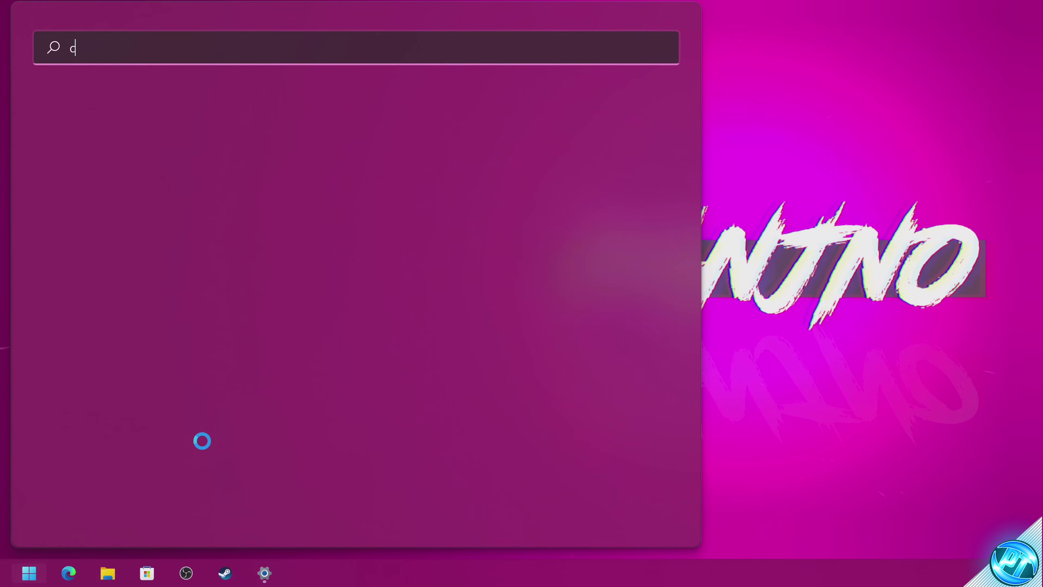
type("md")
right_click(183, 206)
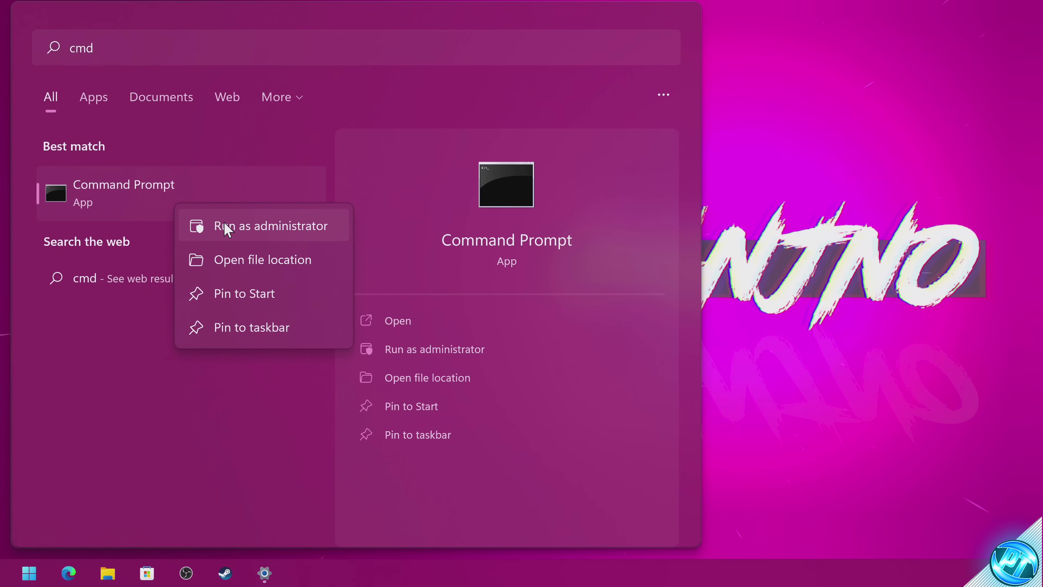
left_click(216, 226)
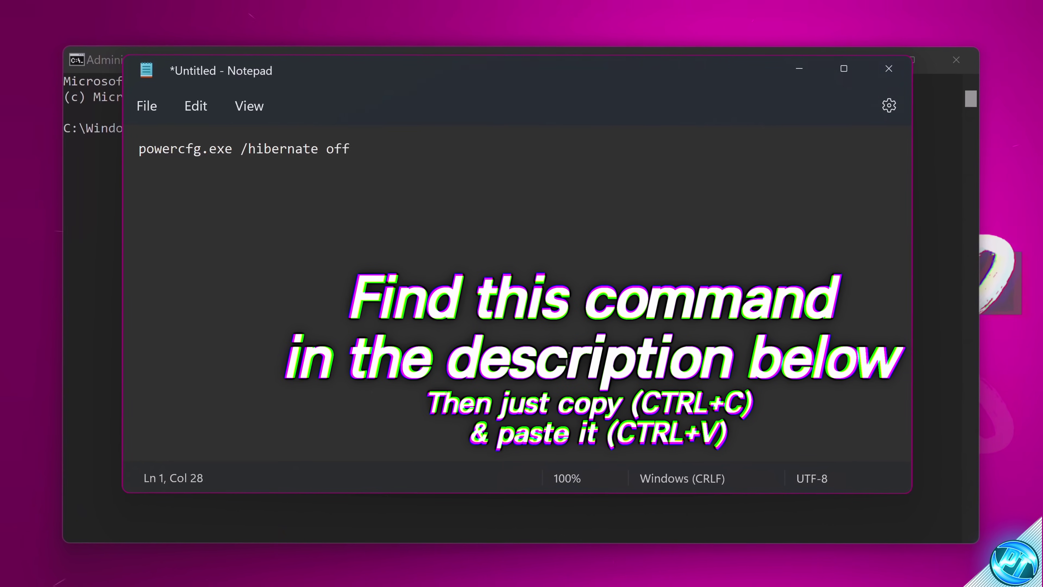
Copy powercfg.exe /hibernate off from Notepad and run it in the administrator prompt
key("ctrl+a")
right_click(198, 151)
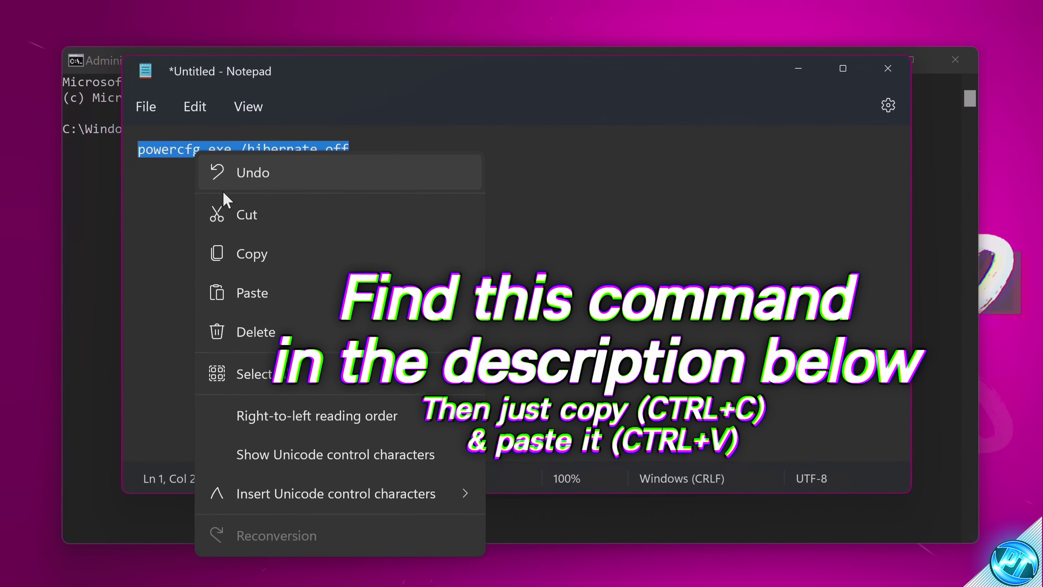
left_click(247, 251)
left_click(798, 68)
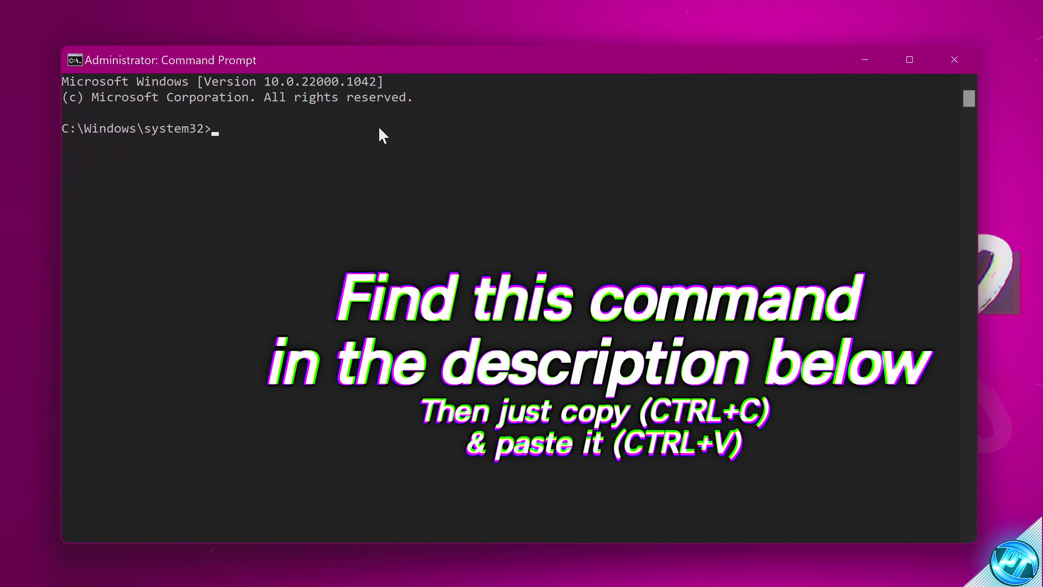
key("ctrl+v")
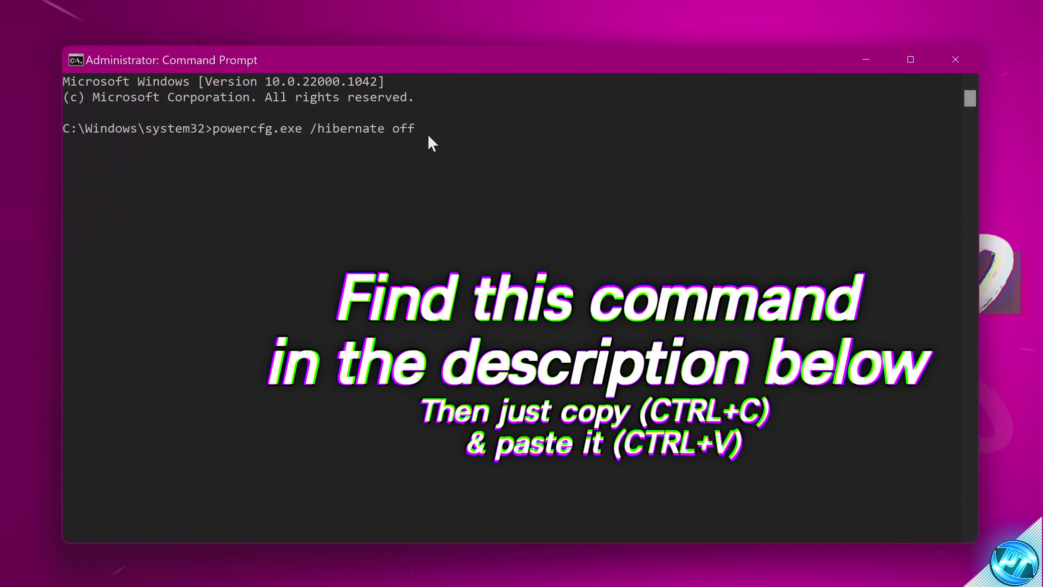
key("Return")
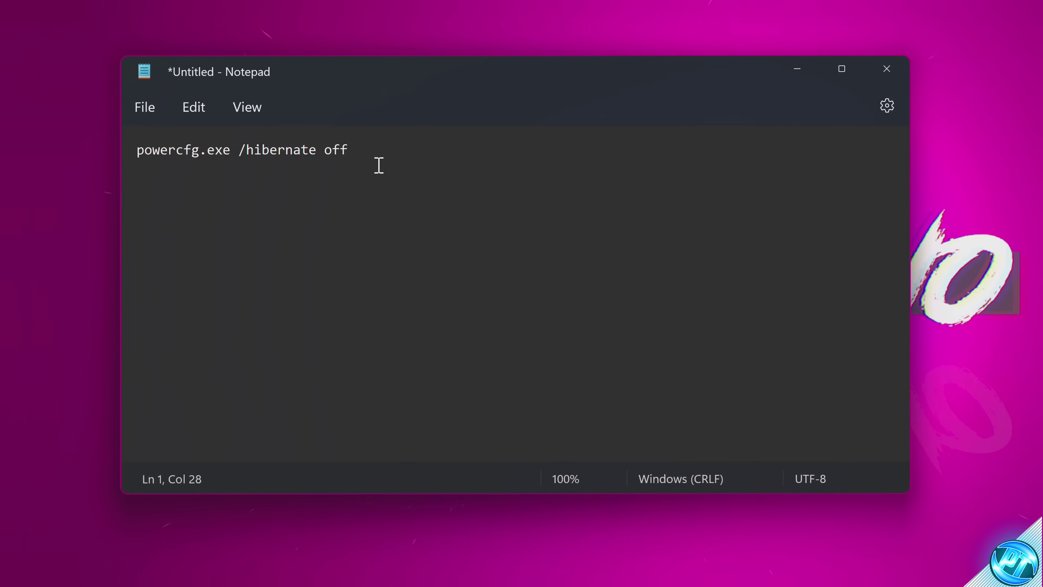
key("ctrl+shift+Left")
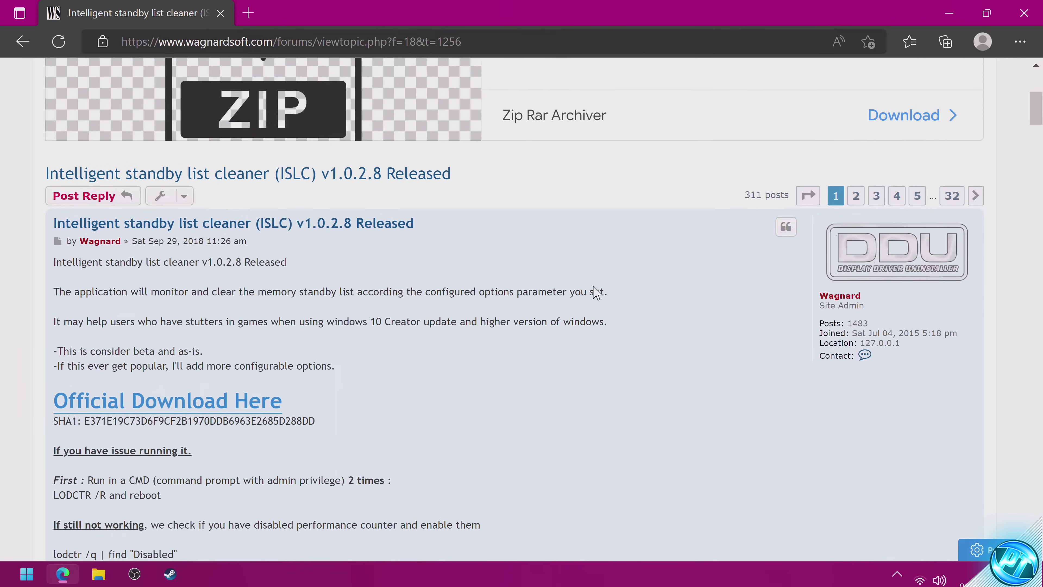
scroll(592, 271, "down", 2)
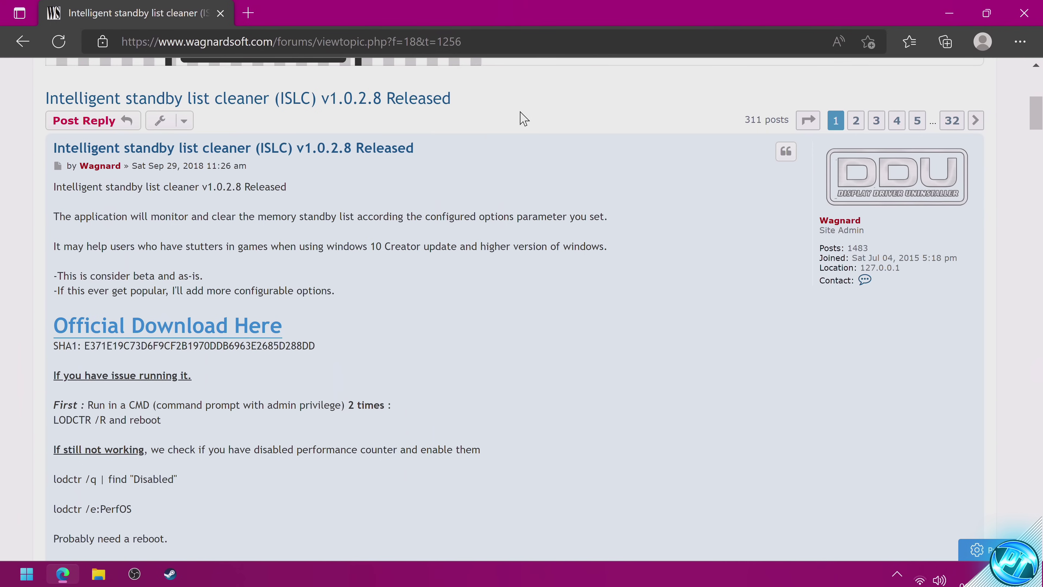
Download the Intelligent standby list cleaner archive and extract it to the Desktop
scroll(236, 240, "up", 2)
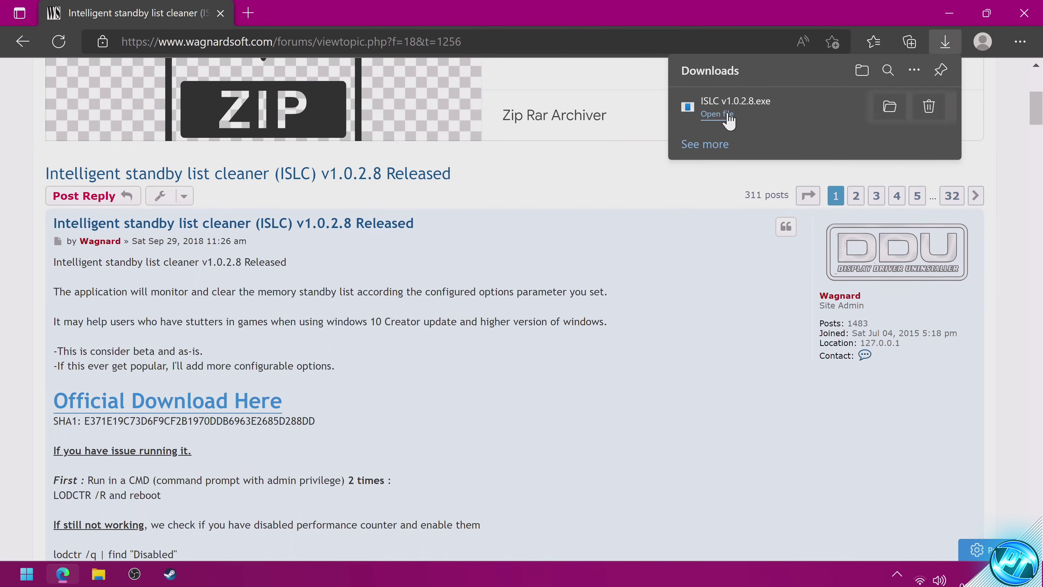
left_click(729, 117)
left_click(942, 18)
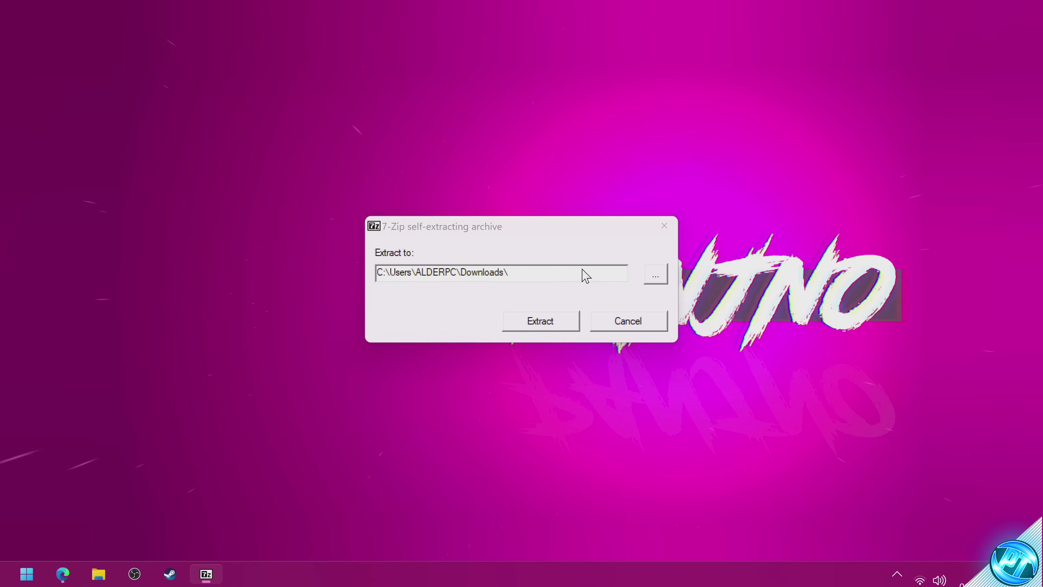
left_click(655, 274)
left_click(421, 226)
left_click(534, 389)
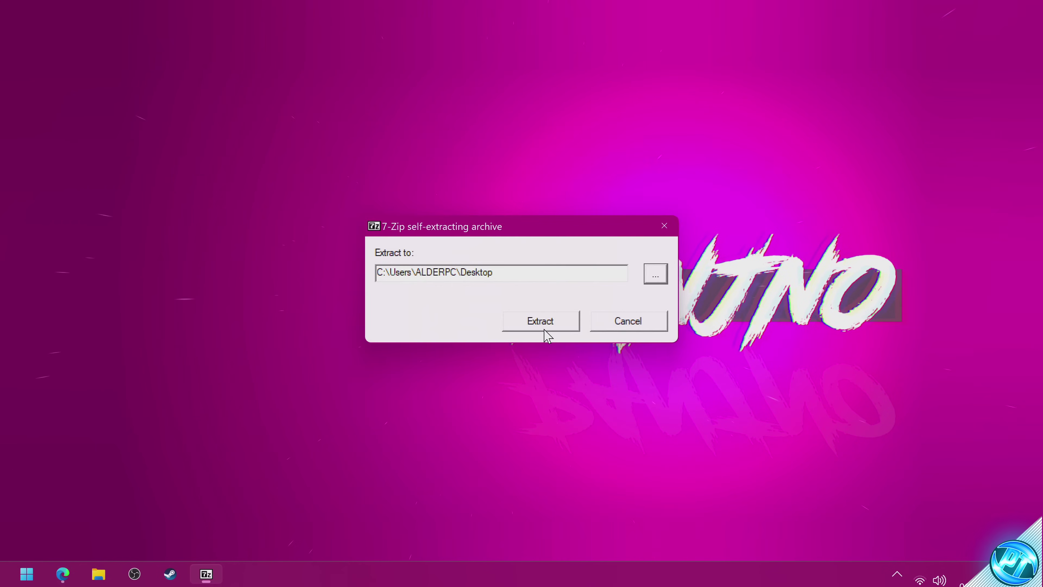
left_click(541, 325)
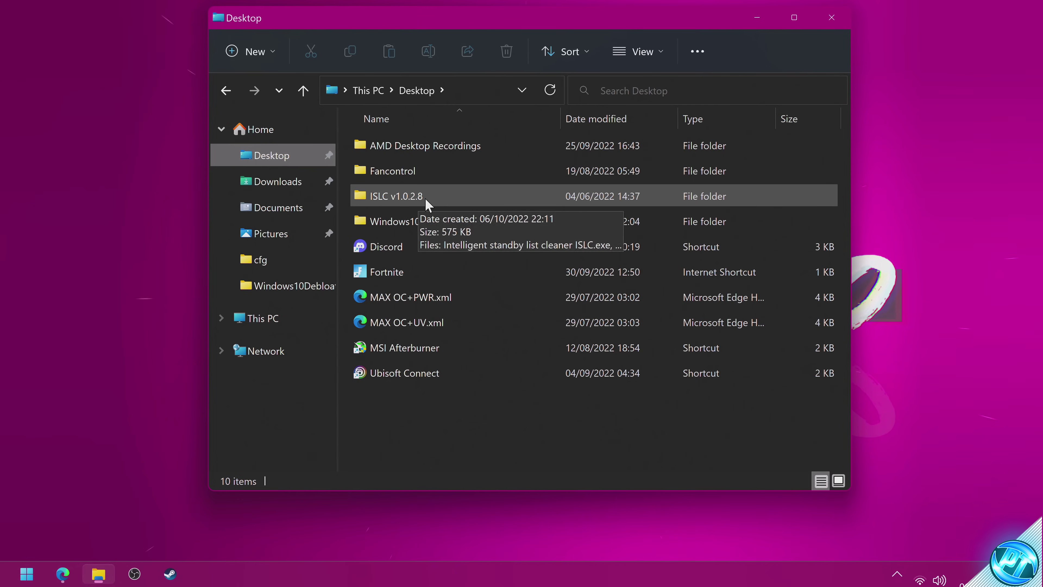
Launch ISLC v1.0.2.8 from its extracted folder with administrator rights
double_click(419, 198)
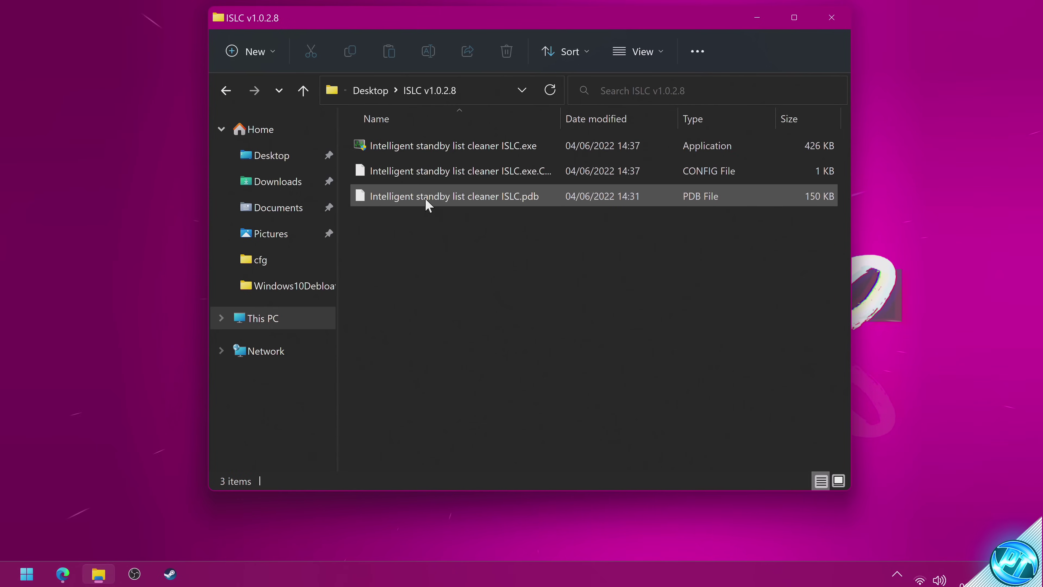
right_click(426, 146)
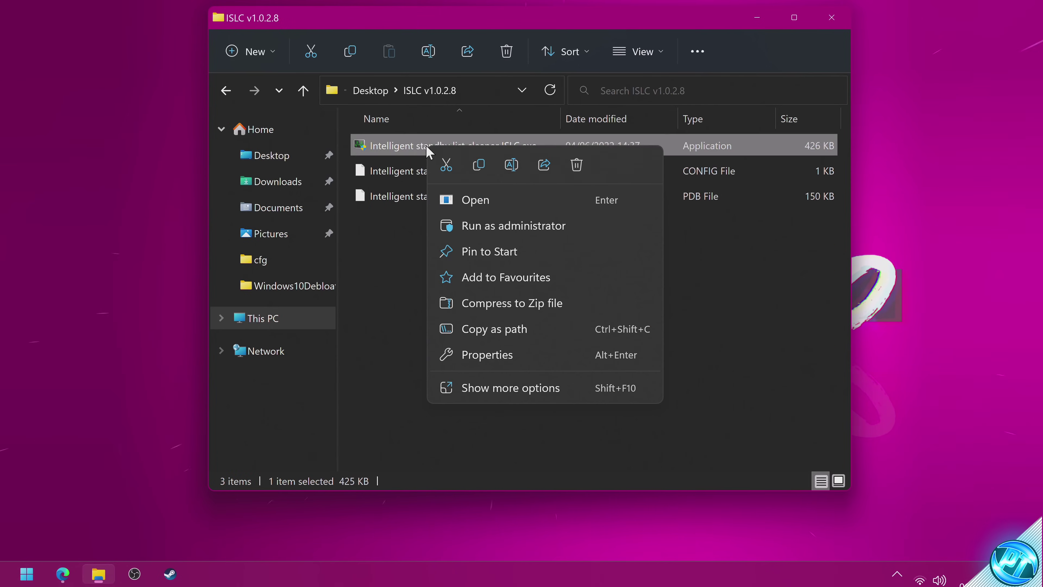
left_click(483, 227)
left_click(435, 427)
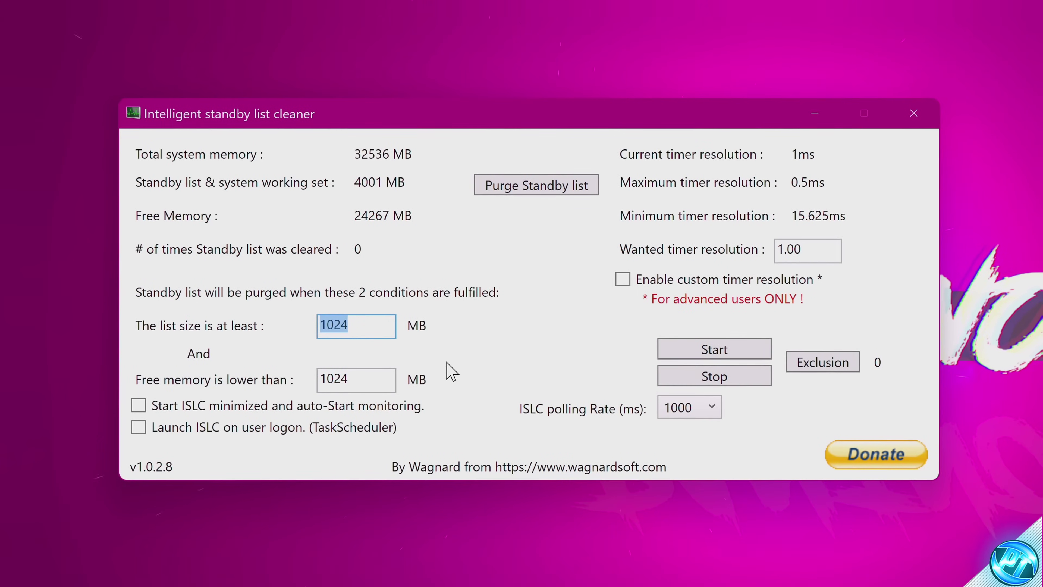
Set ISLC to purge below 16000 MB free memory, poll at 500 ms, and use timer resolution 0.50
double_click(390, 377)
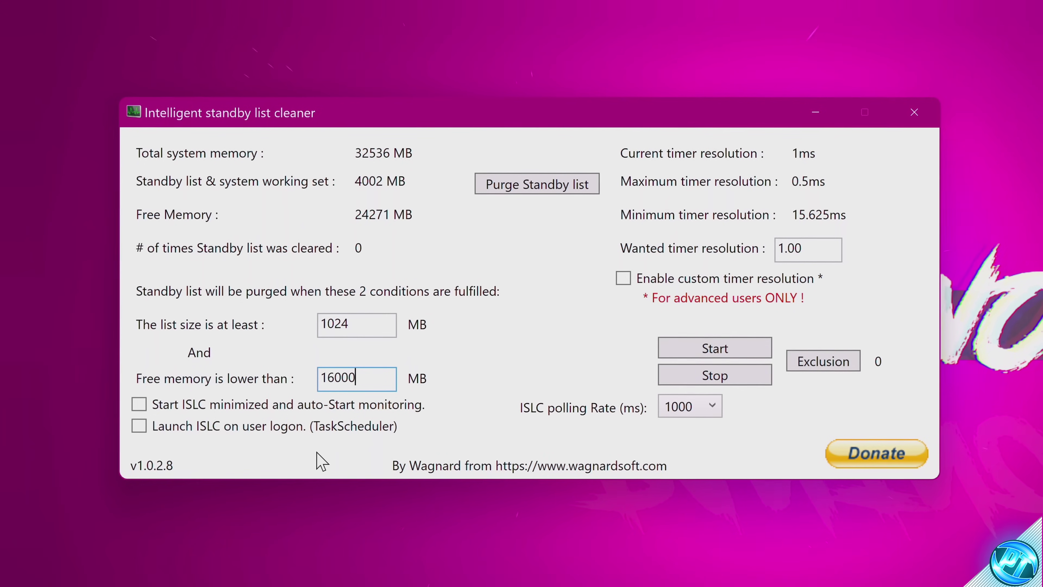
left_click(685, 407)
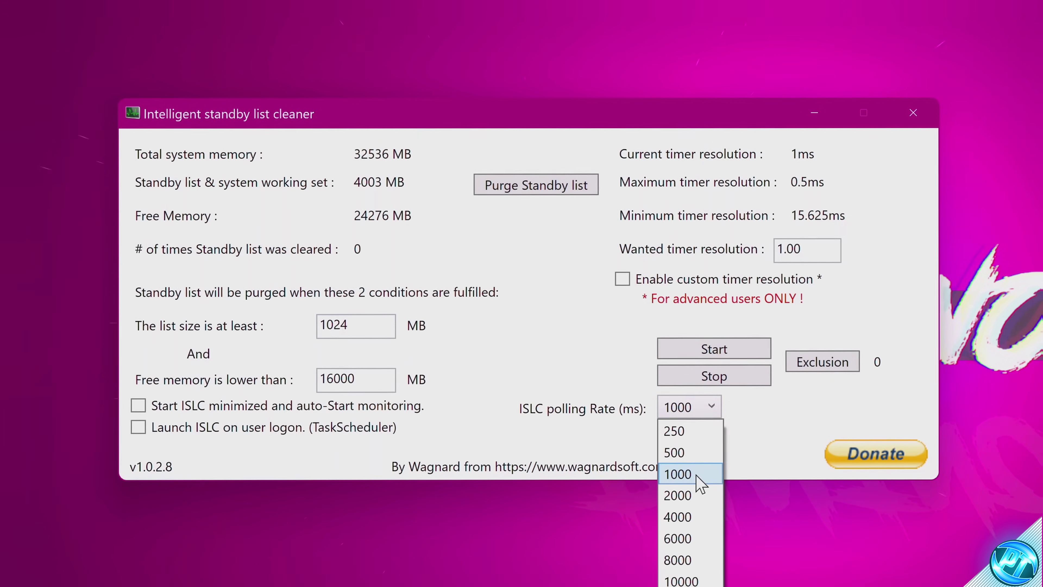
key("Escape")
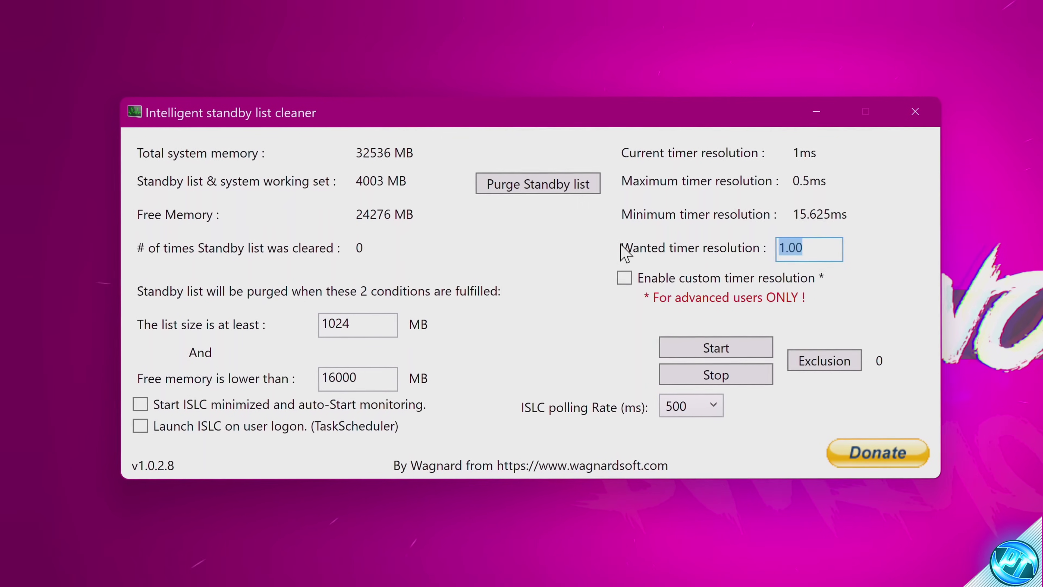
key("BackSpace")
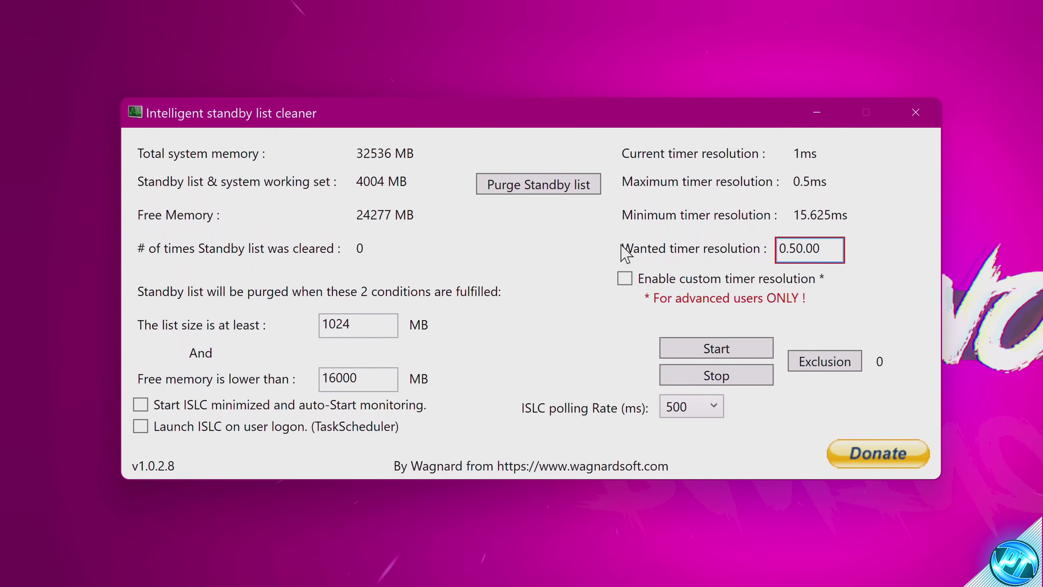
key("shift+F10")
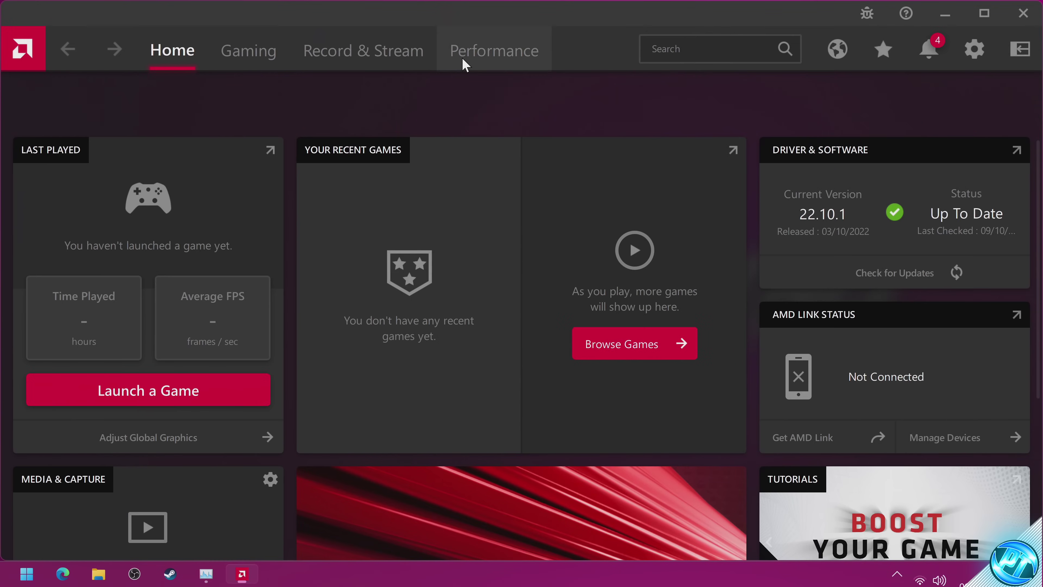
Skip the RSR demo and enable Radeon Super Resolution globally, leaving Sharpen Effect at 20
left_click(233, 59)
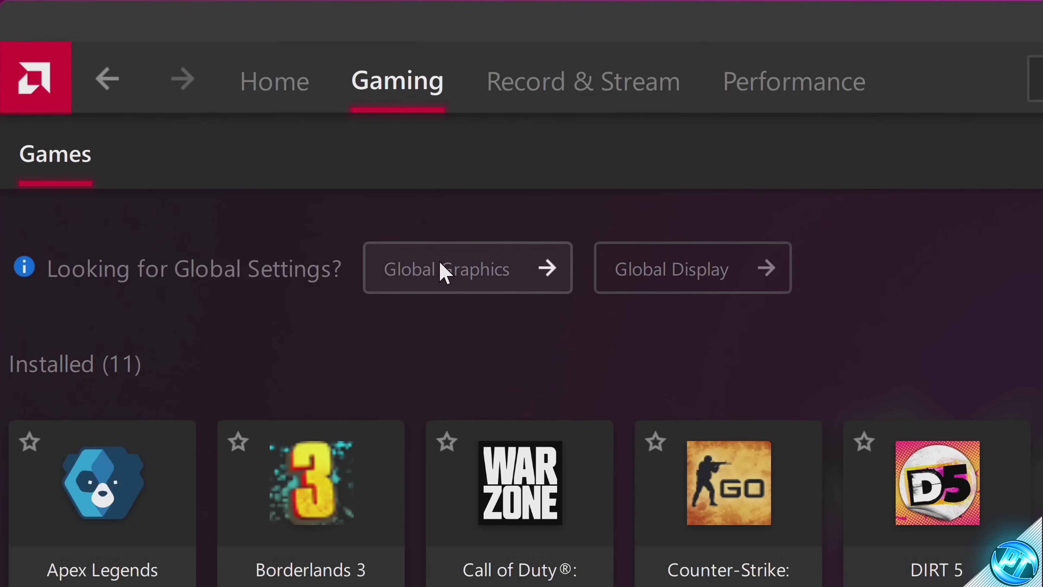
left_click(443, 271)
scroll(275, 167, "down", 5)
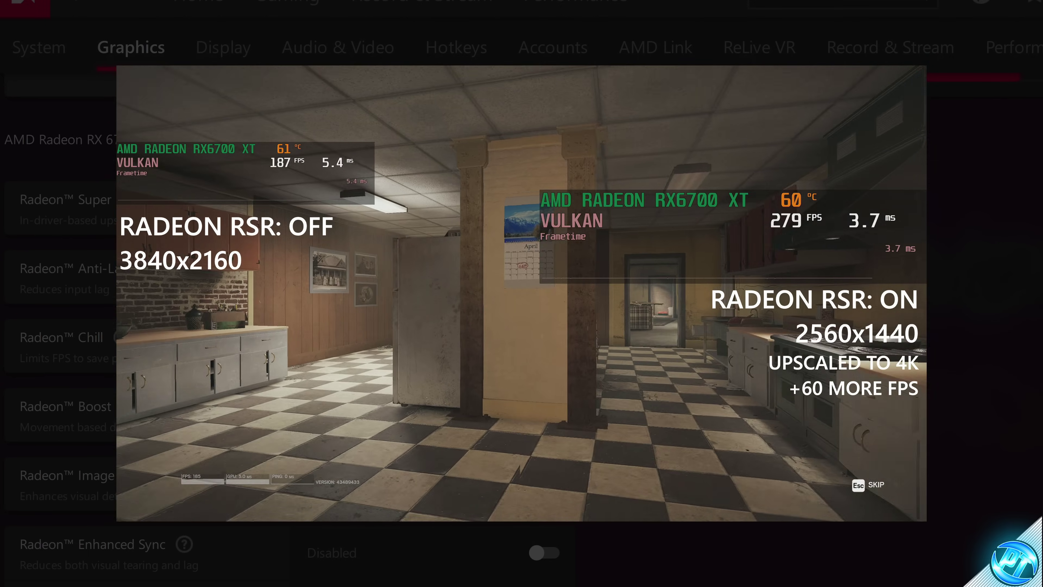
key("Escape")
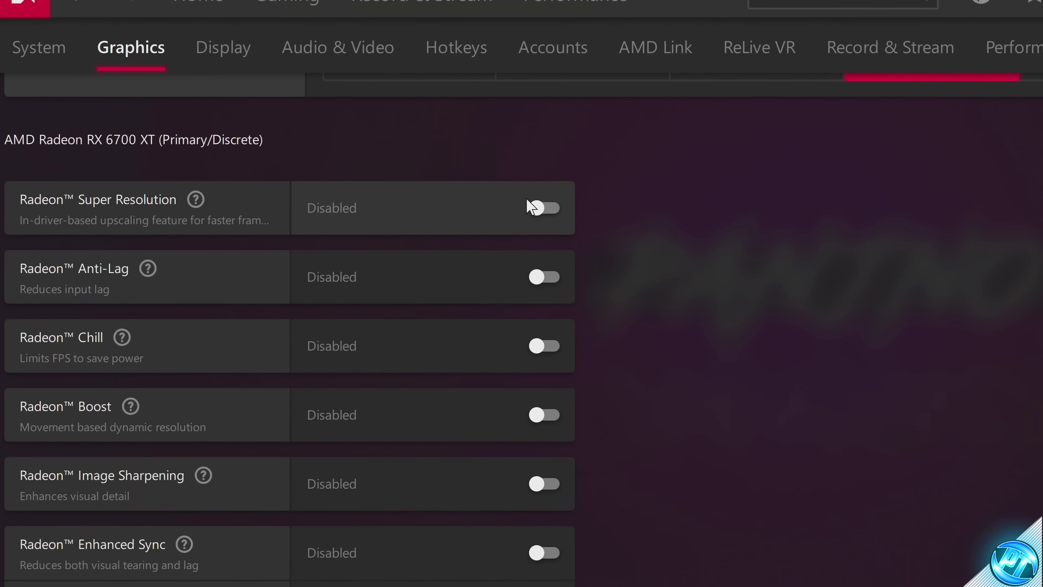
key("Escape")
scroll(582, 263, "down", 2)
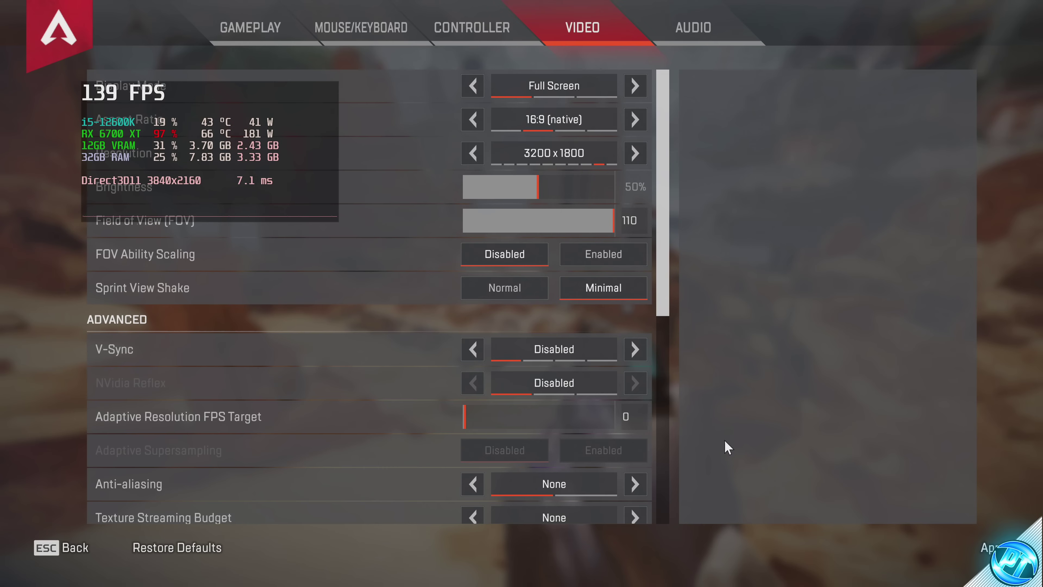
left_click(472, 153)
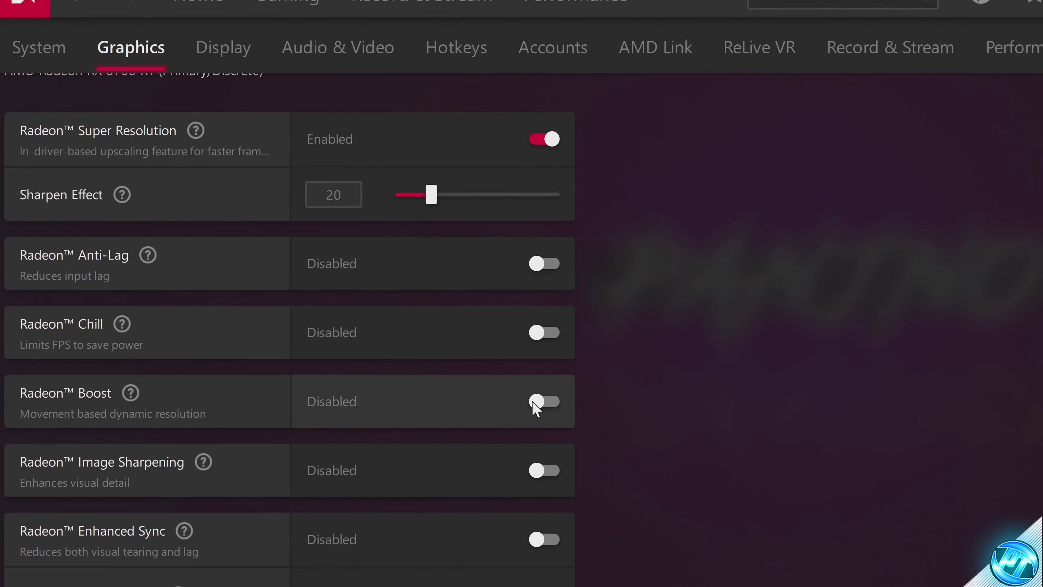
scroll(584, 266, "up", 2)
scroll(583, 266, "down", 3)
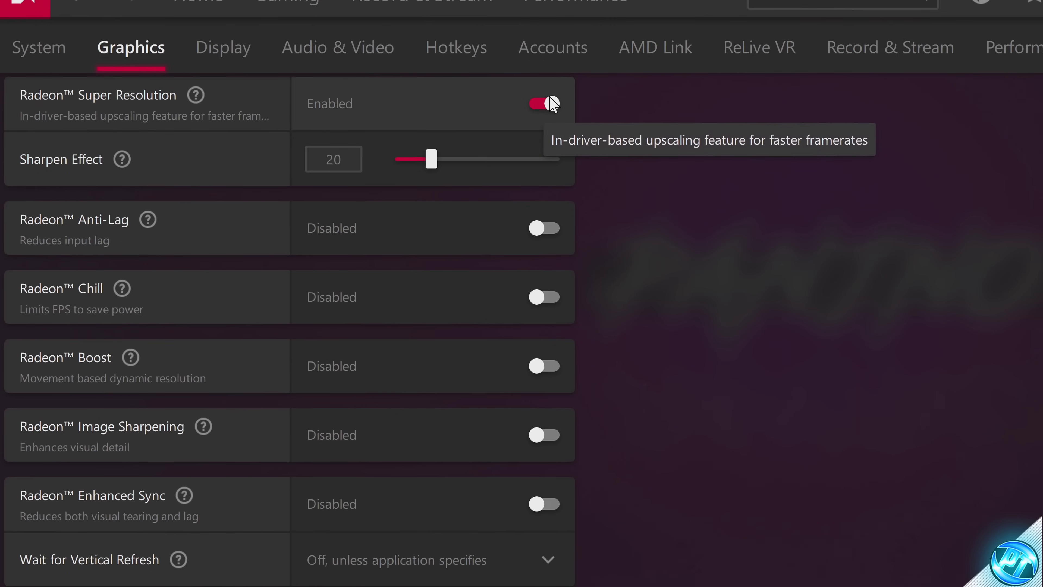
Choose Performance for Texture Filtering Quality and AMD optimized for Tessellation Mode
scroll(365, 215, "down", 10)
left_click(398, 215)
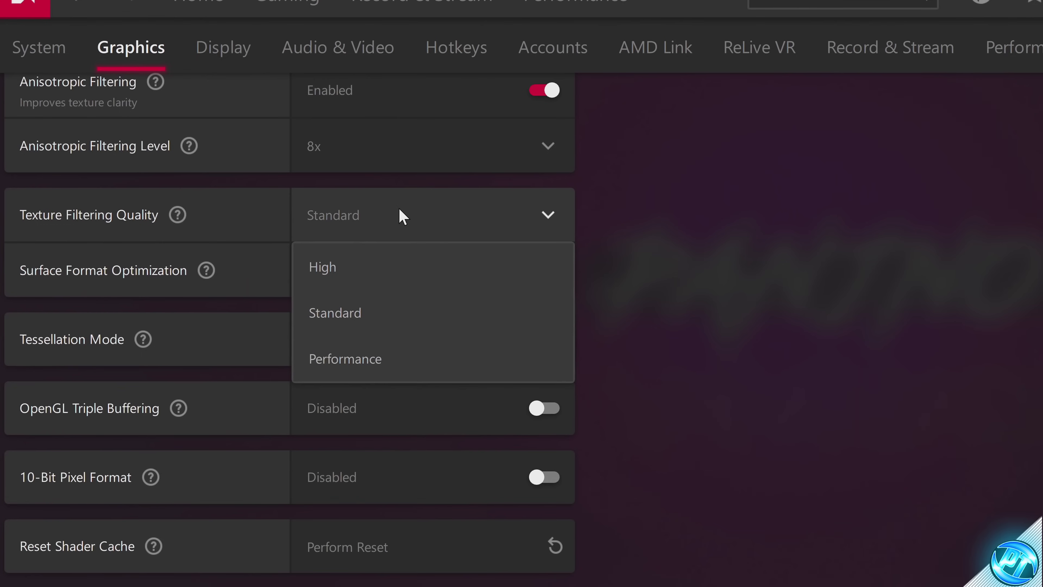
left_click(355, 360)
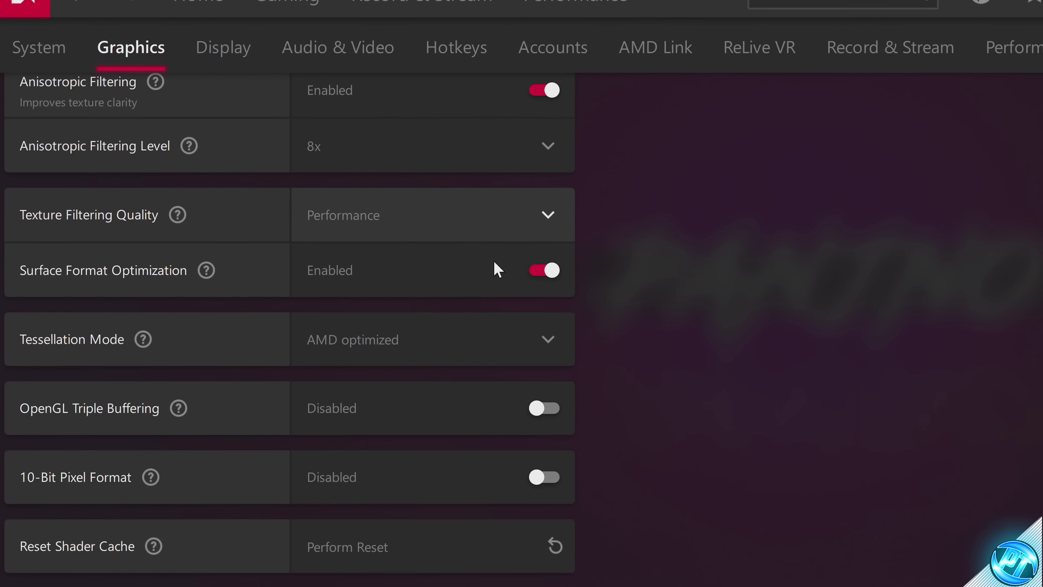
left_click(473, 339)
left_click(408, 388)
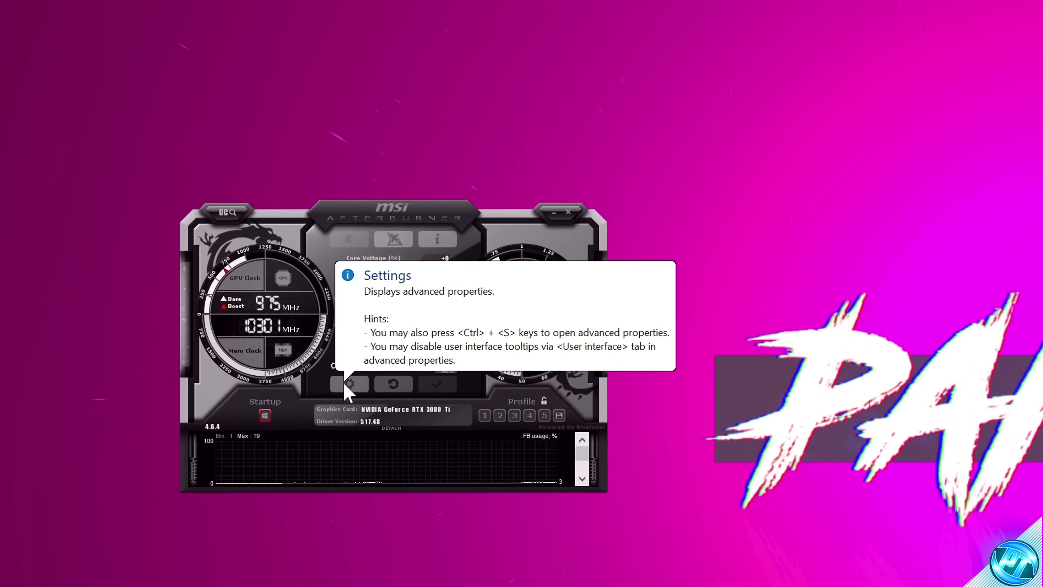
Change the MSI Afterburner skin to Cyborg White
left_click(349, 384)
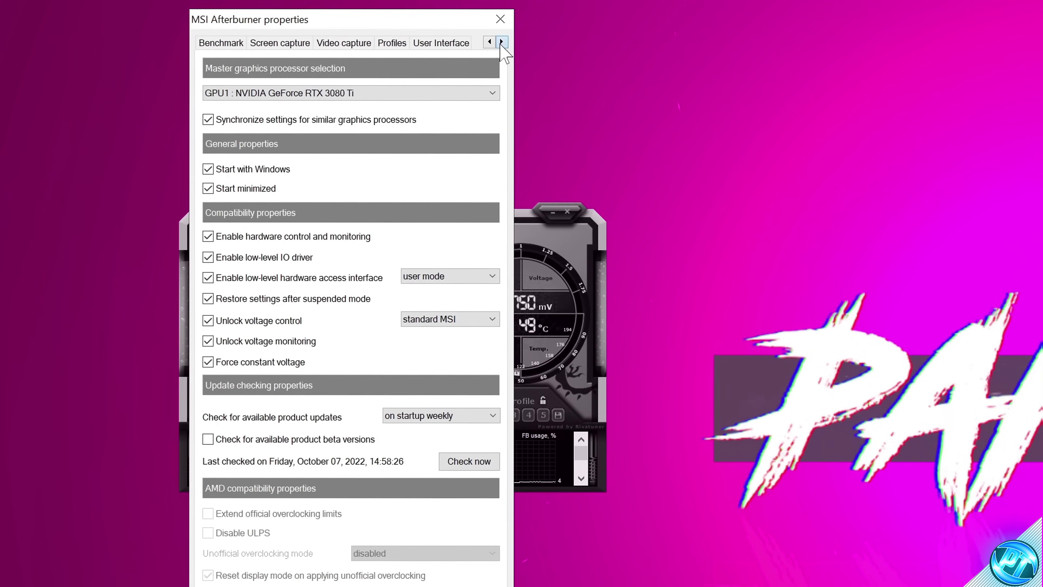
left_click(451, 46)
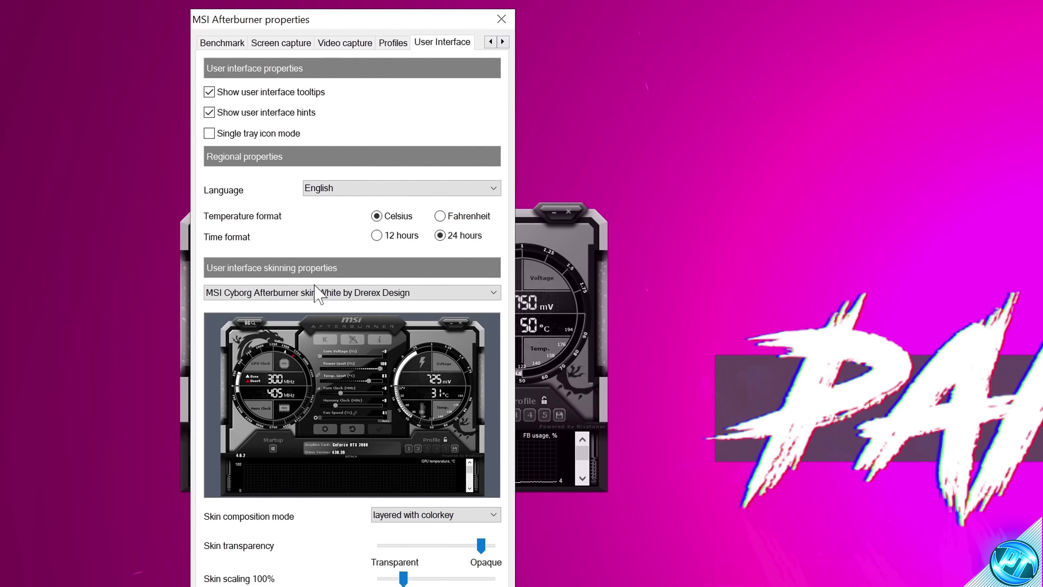
left_click(314, 287)
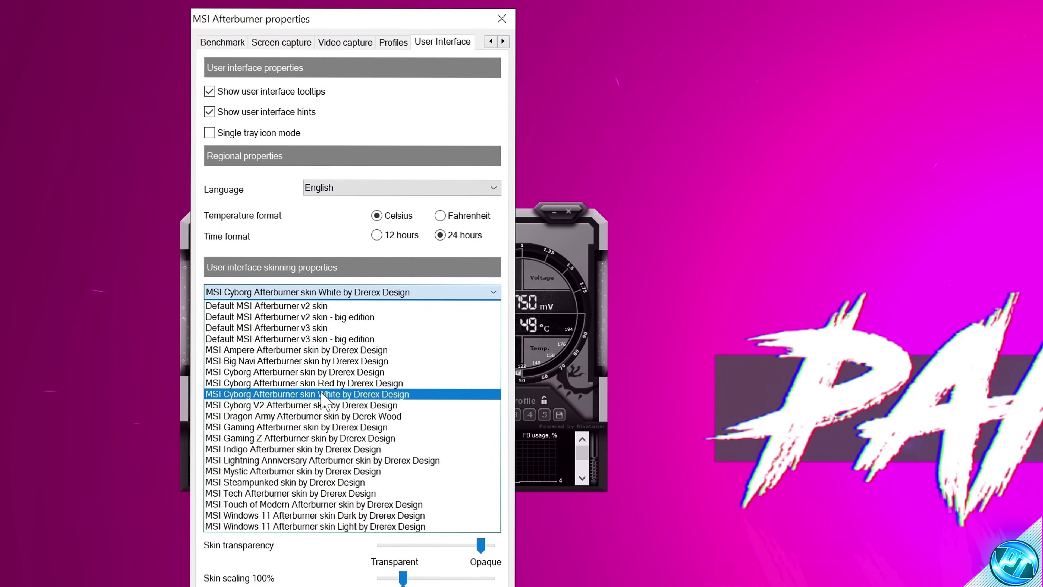
left_click(328, 393)
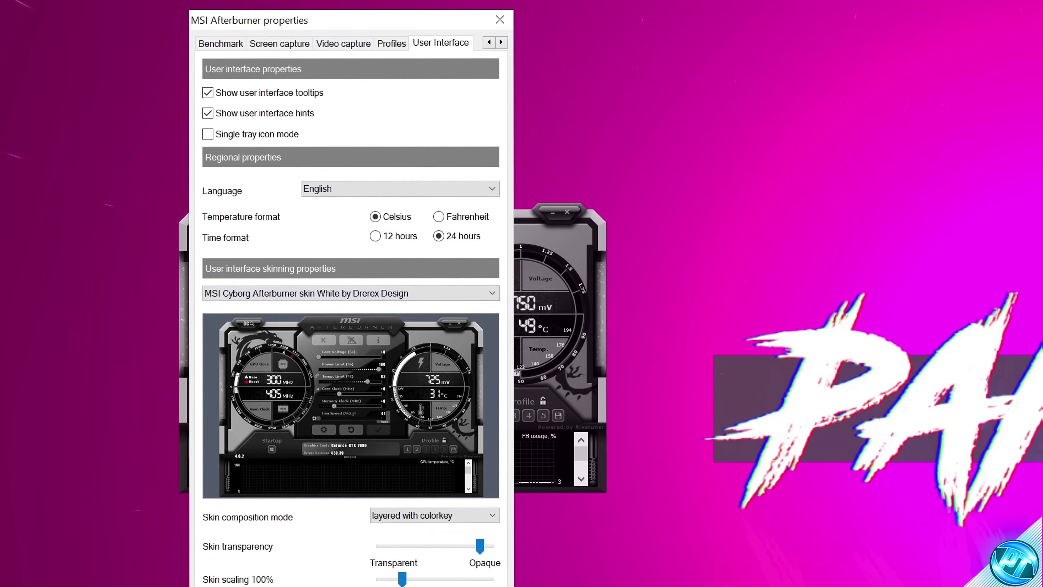
key("Return")
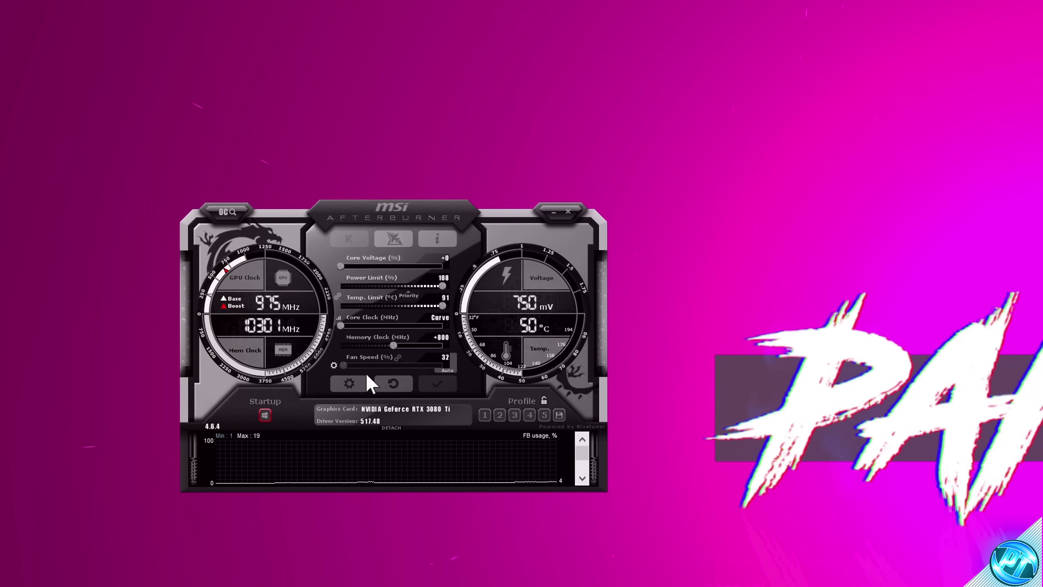
Enable user-defined fan control with curve points at 50% / 50 °C and 100% / 62 °C
left_click(356, 382)
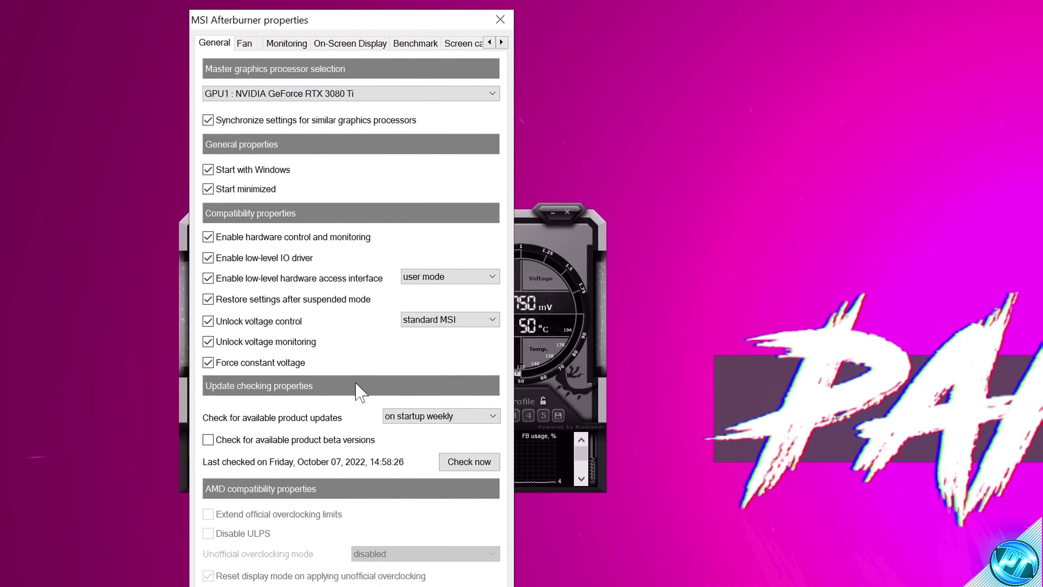
left_click(246, 43)
left_click(241, 93)
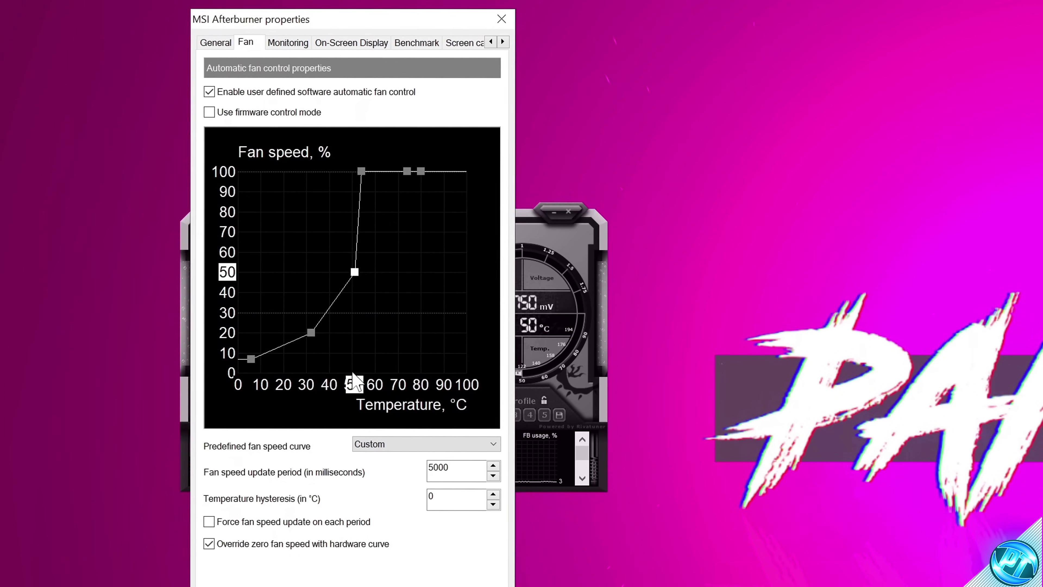
left_click_drag(360, 171, 375, 171)
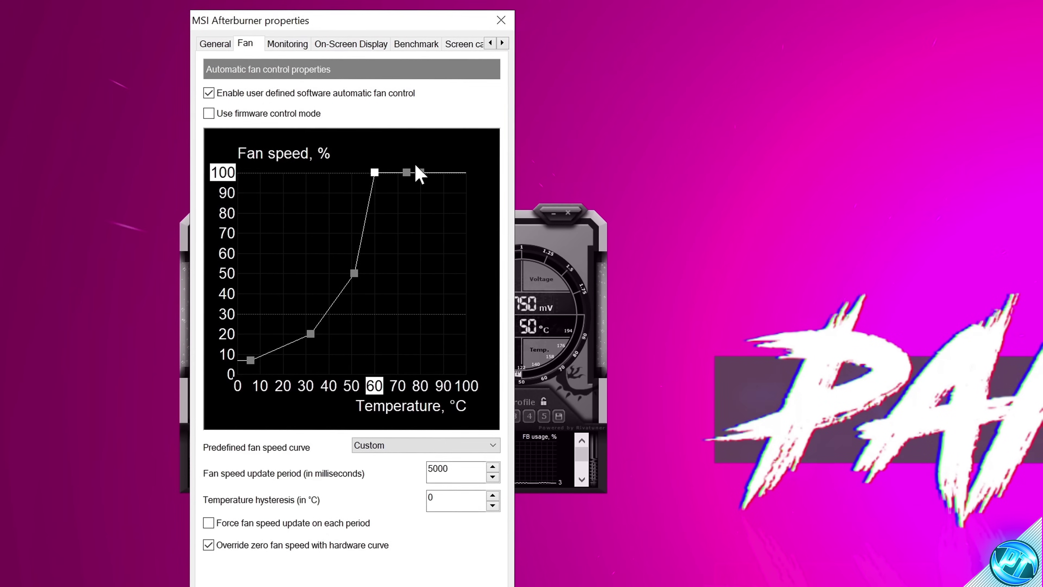
key("Right")
key("Right")
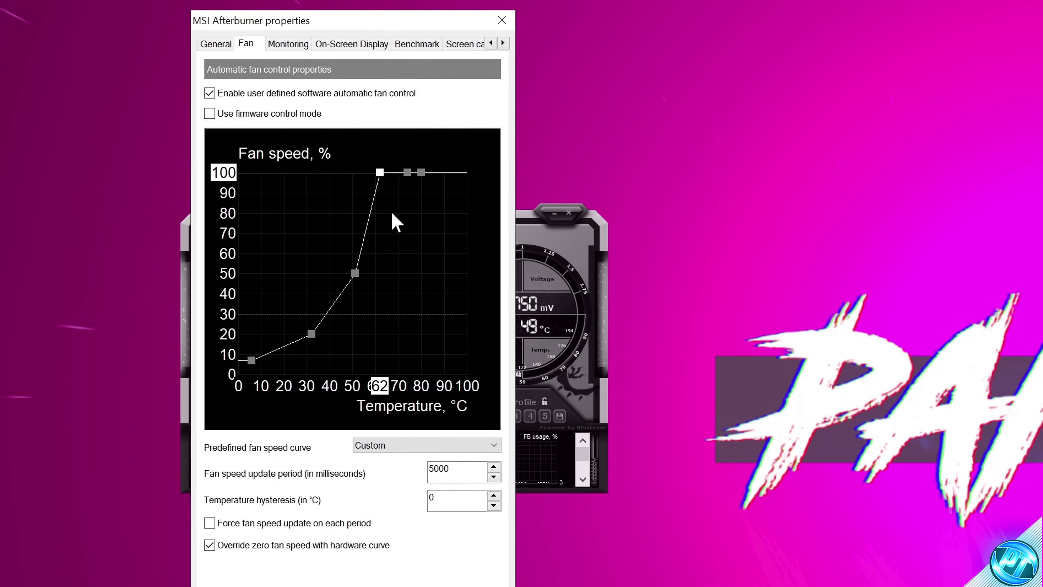
mouse_move(355, 273)
left_mouse_down()
mouse_move(346, 266)
mouse_move(353, 274)
left_mouse_up()
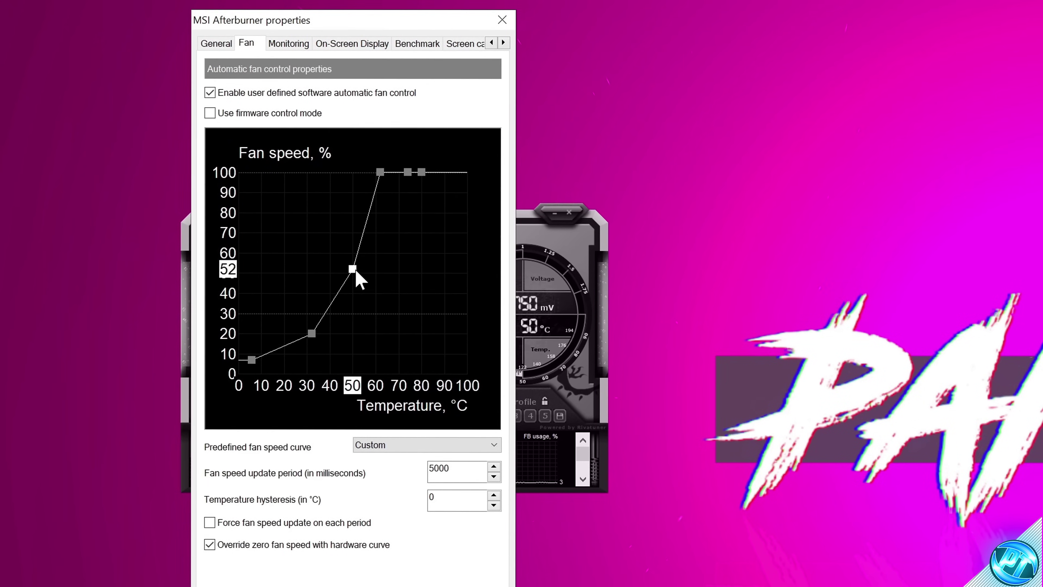
left_click(378, 172)
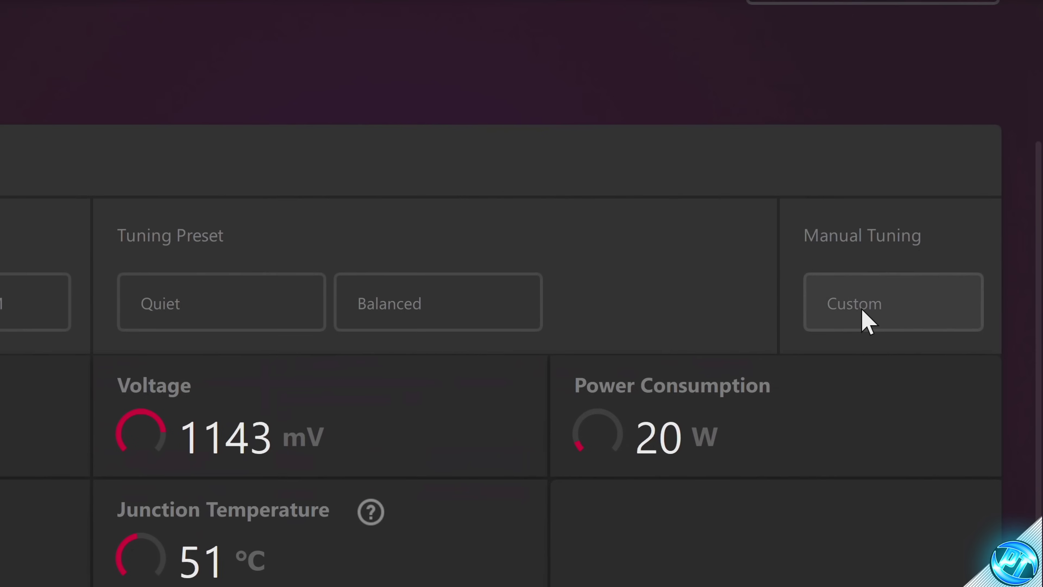
Switch to Custom tuning, accept the EULA, enable Fan Tuning and reshape the curve to about 30% until 62 °C
left_click(940, 290)
left_click(610, 452)
scroll(838, 282, "down", 3)
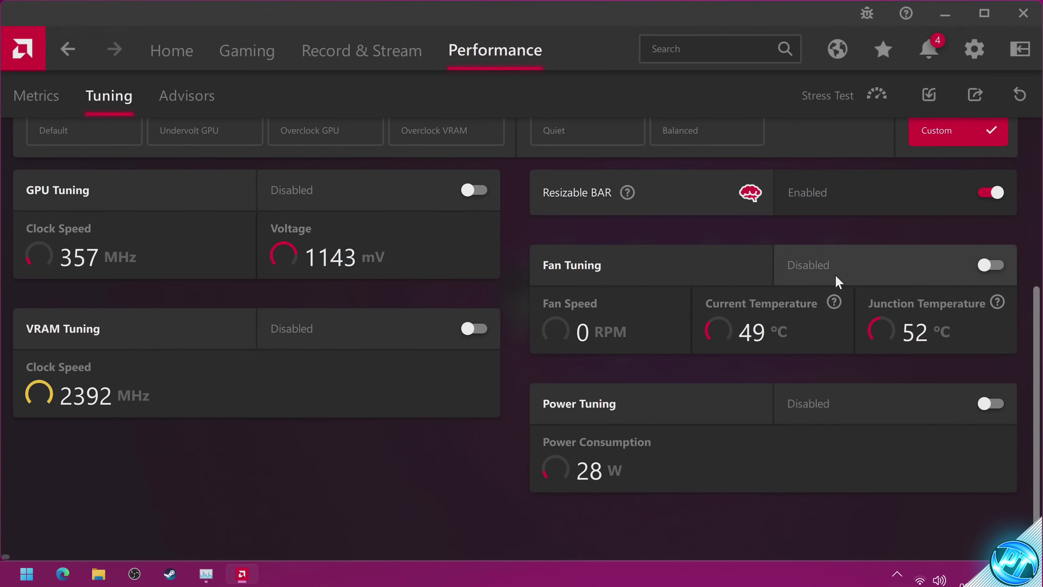
left_click(981, 265)
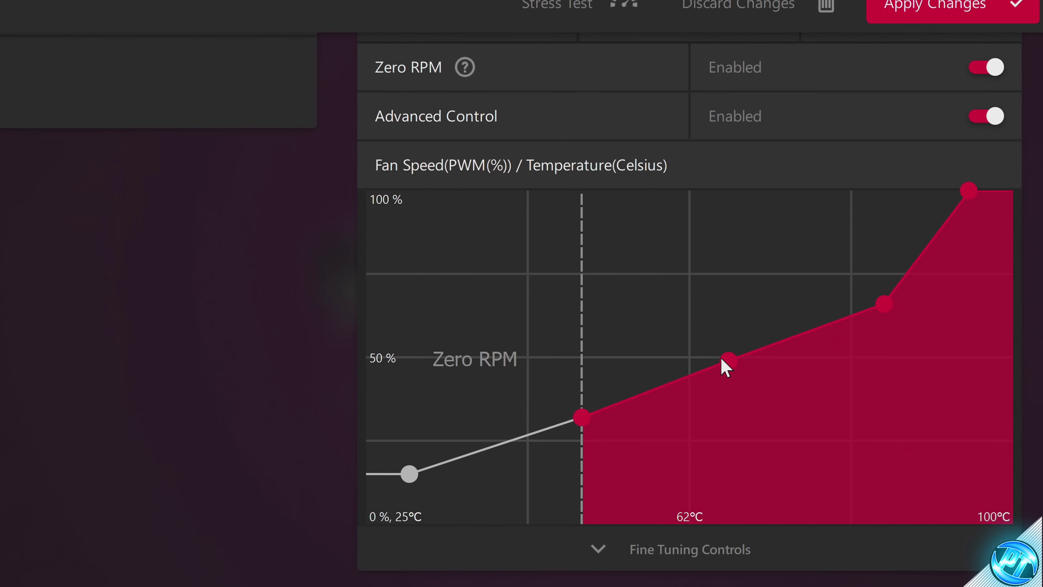
left_click_drag(726, 355, 746, 182)
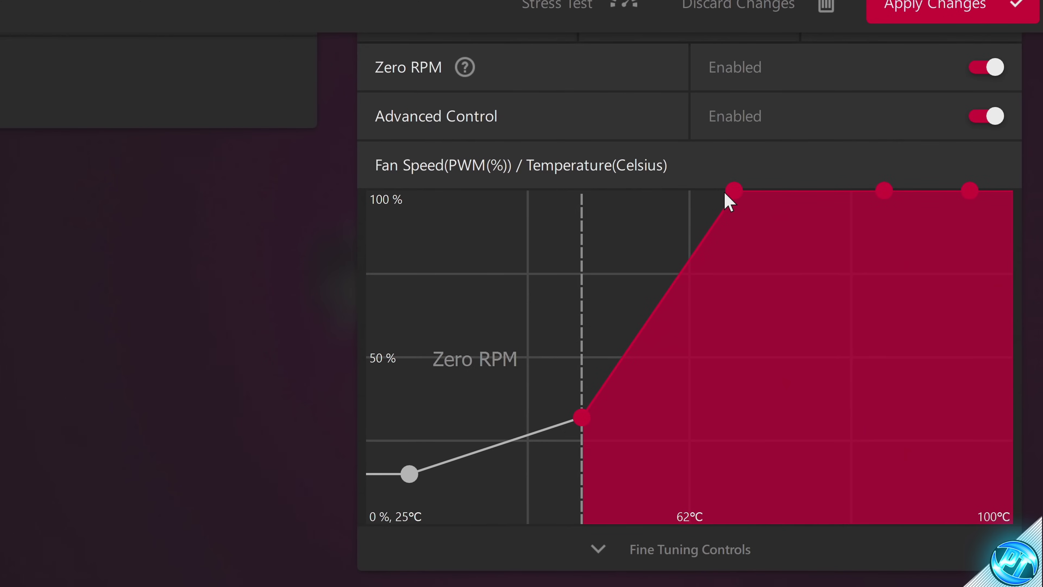
left_click(928, 6)
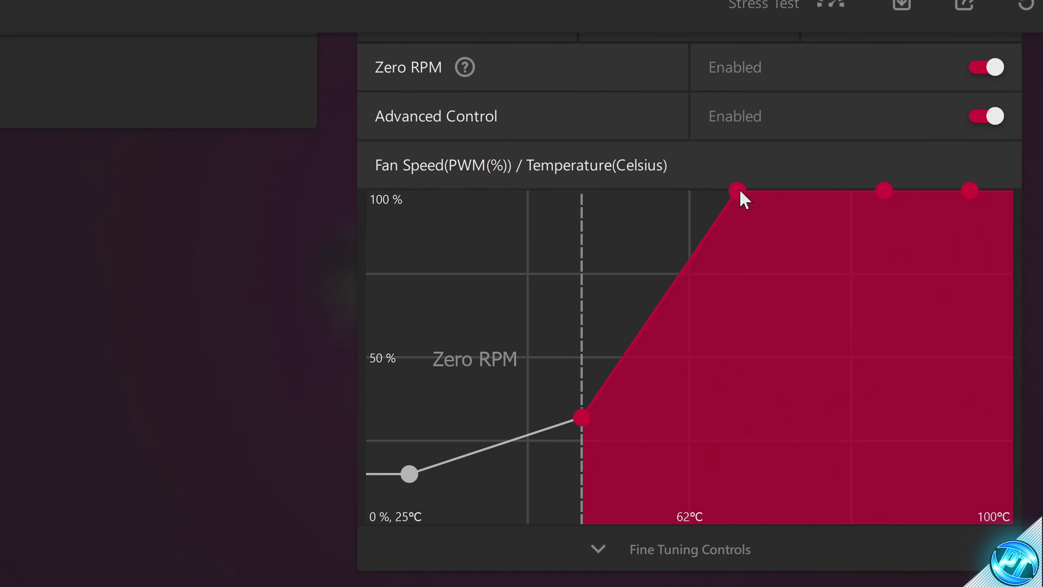
left_click_drag(743, 199, 720, 421)
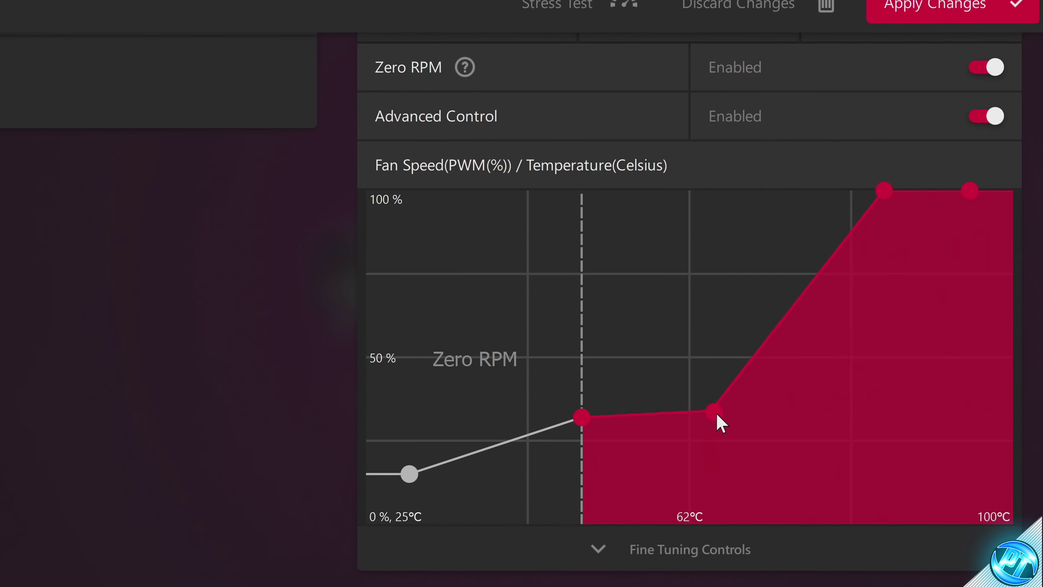
left_click_drag(895, 197, 825, 387)
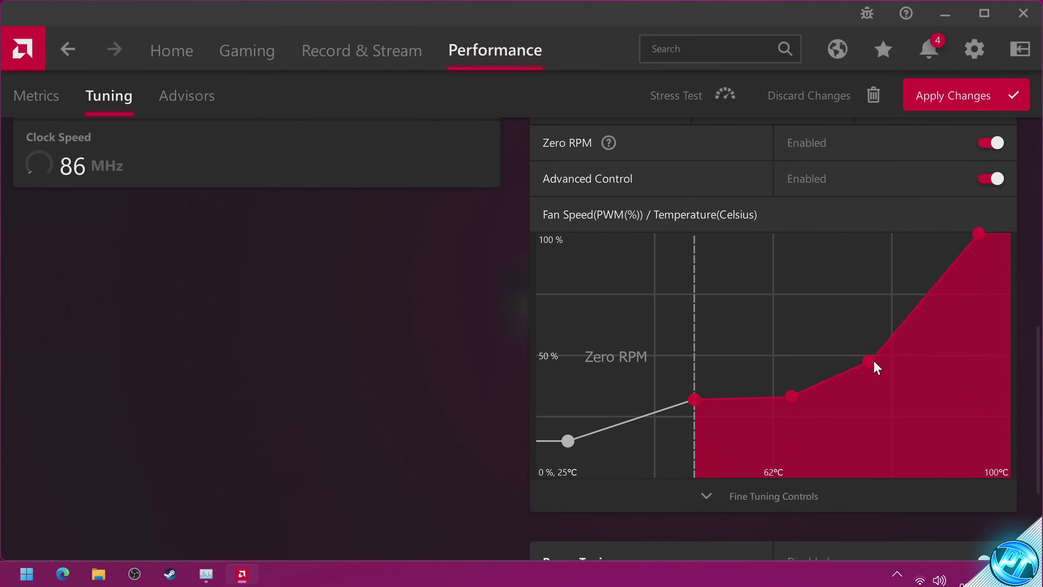
Apply the fan curve, then cancel the profile export at Desktop and close the import dialog
left_click(973, 106)
left_click(972, 105)
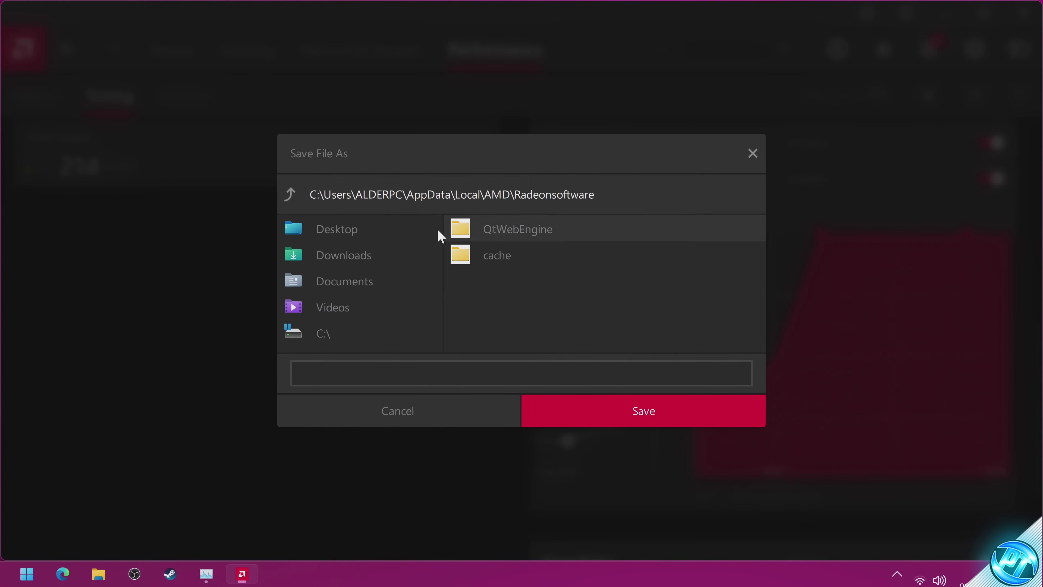
left_click(320, 230)
left_click(404, 380)
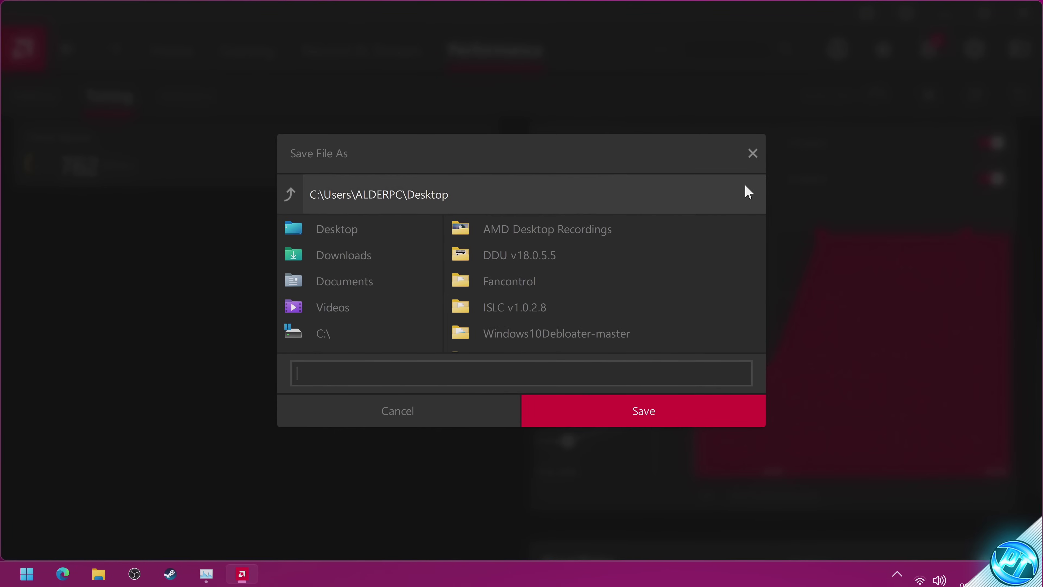
left_click(752, 153)
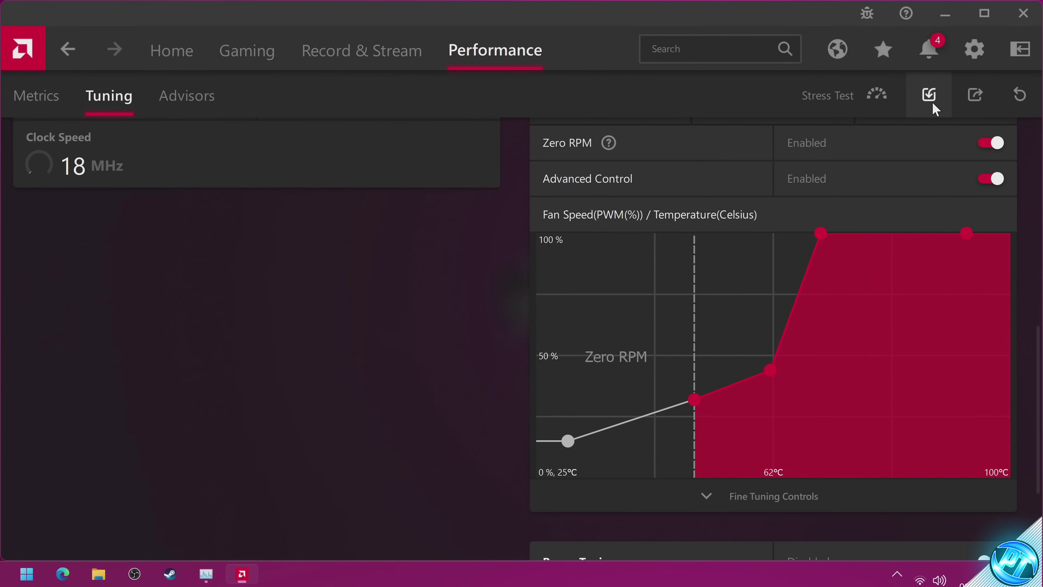
left_click(935, 108)
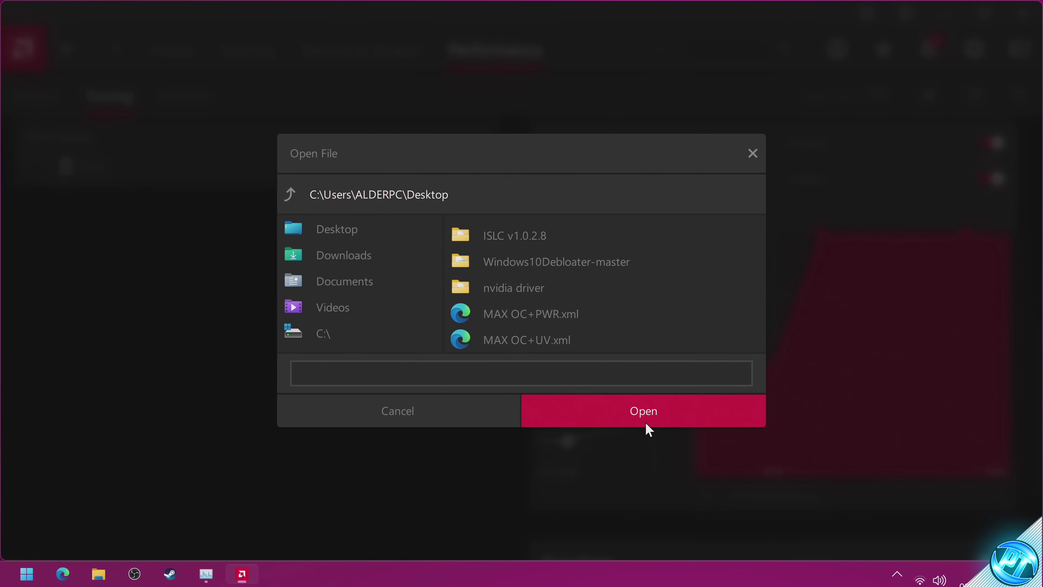
left_click(752, 154)
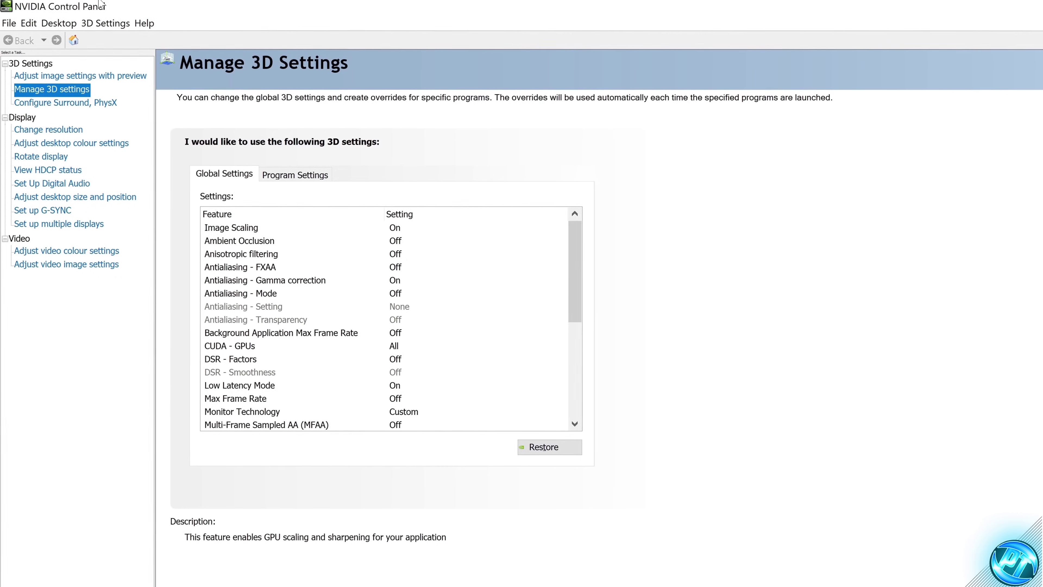
Open the Adjust Image Settings with Preview page in NVIDIA Control Panel
left_click(68, 75)
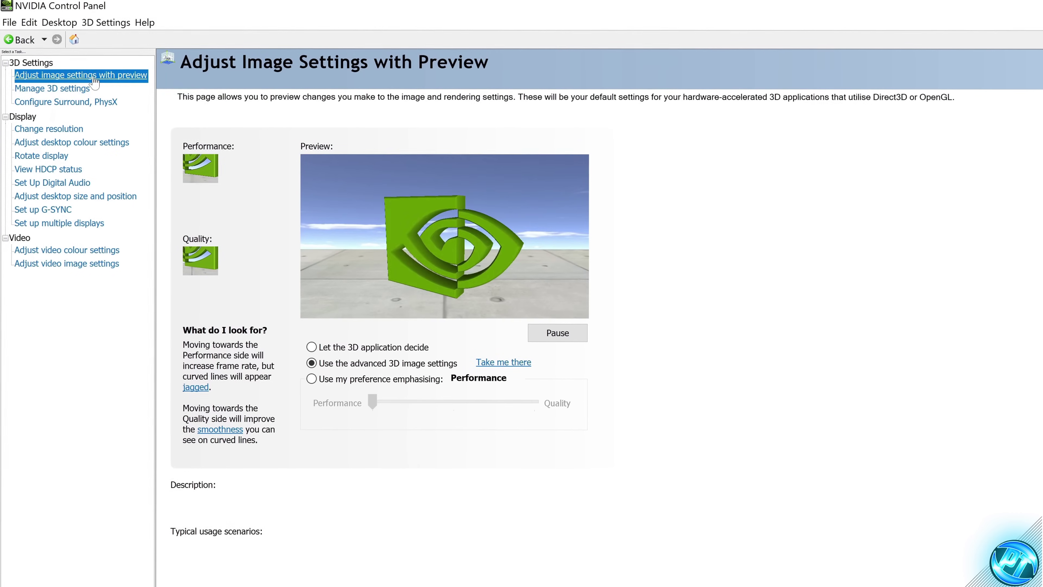
In global 3D settings, keep Image Scaling On with 40% sharpening and the overlay indicator, then confirm
mouse_move(346, 368)
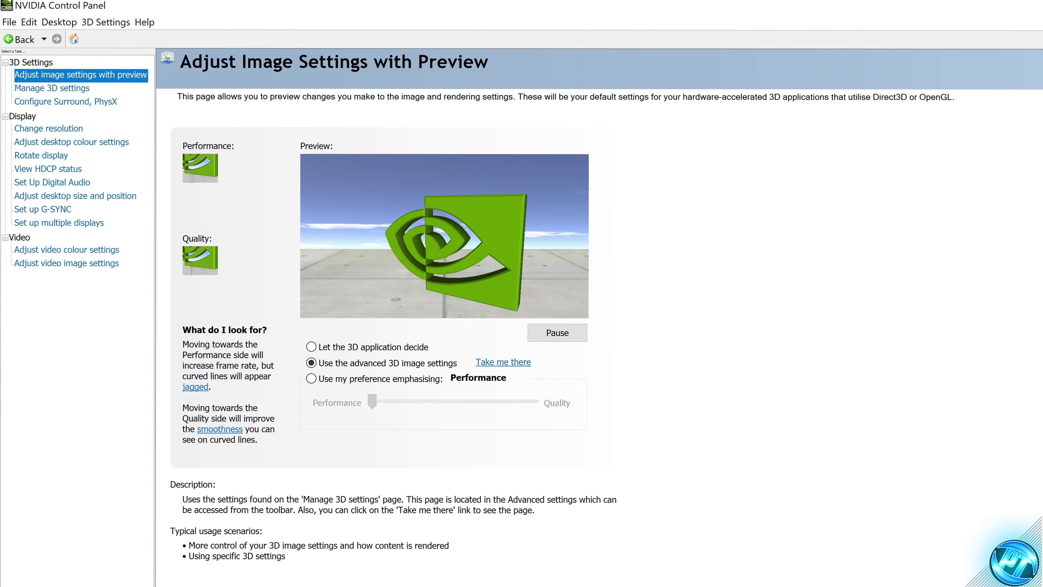
left_click(61, 88)
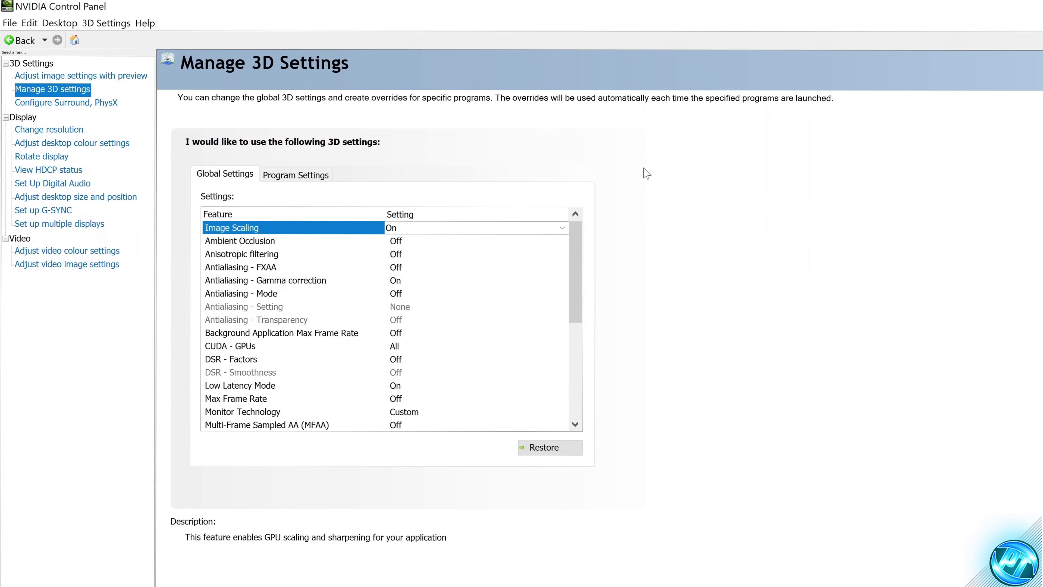
left_click(445, 227)
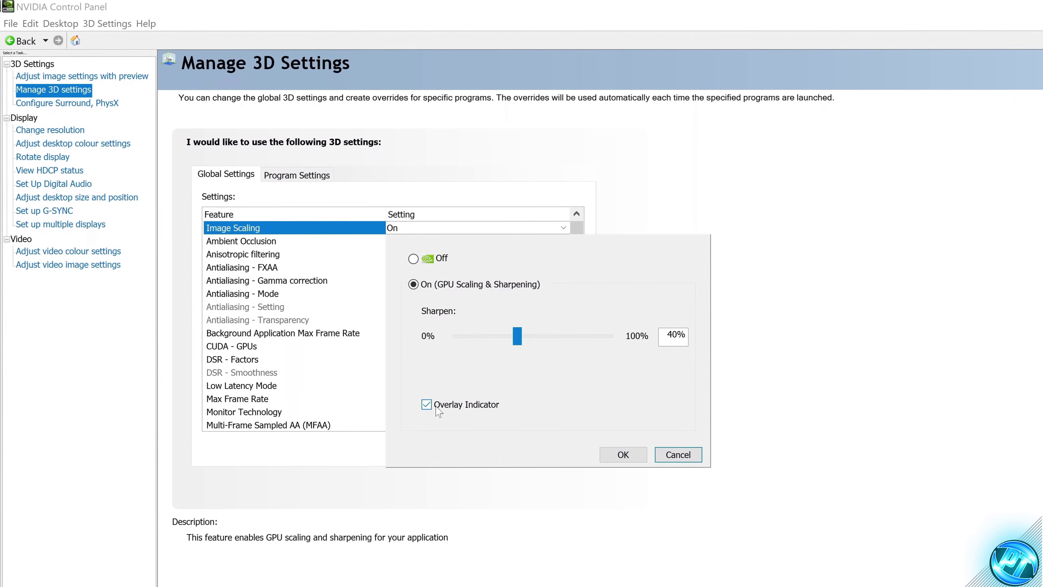
left_click(622, 454)
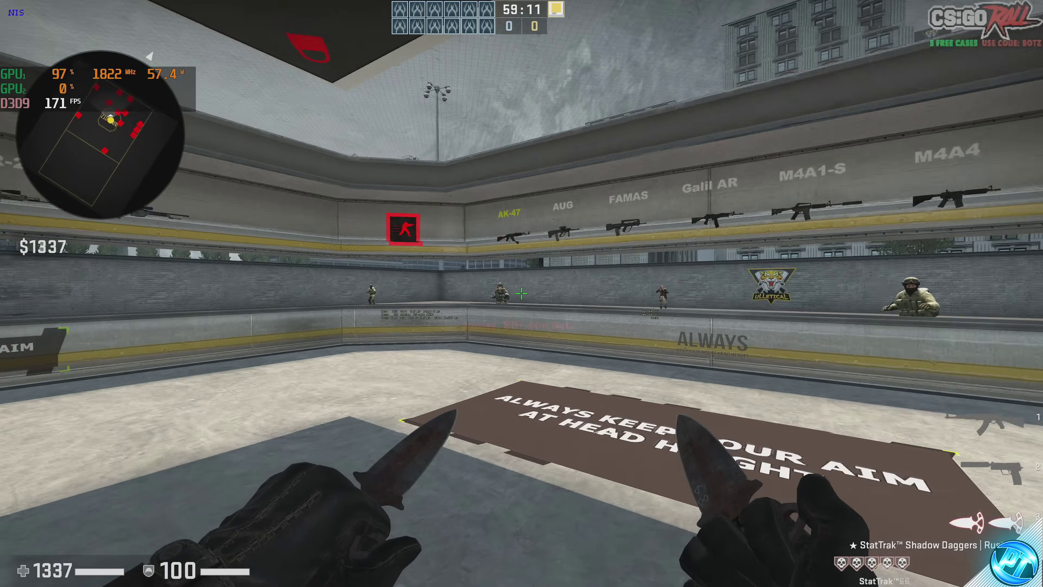
Switch to the AK-47, then change the CS:GO video resolution to 2954x1662
key("1")
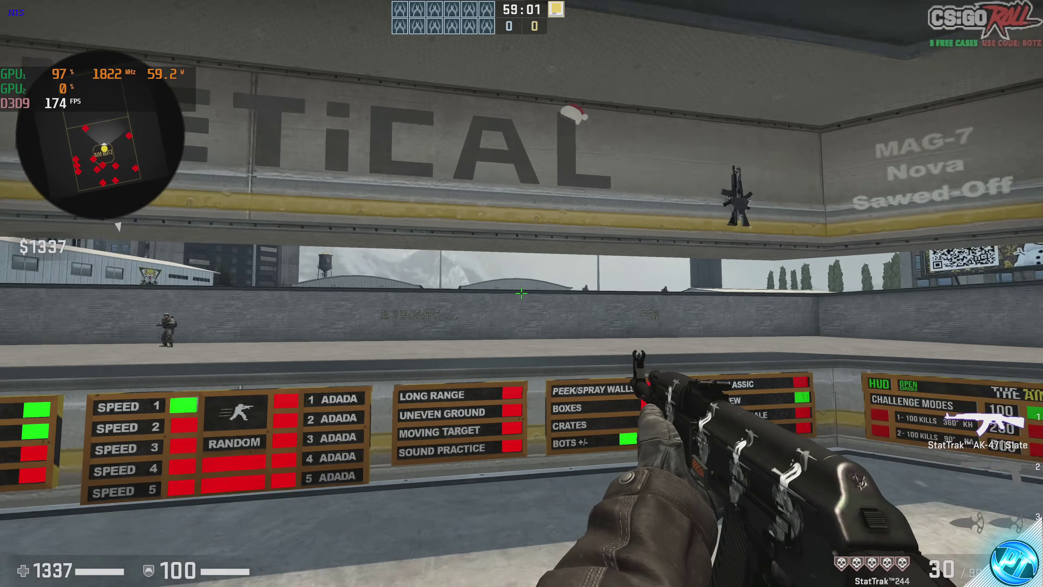
key("Escape")
left_click(26, 235)
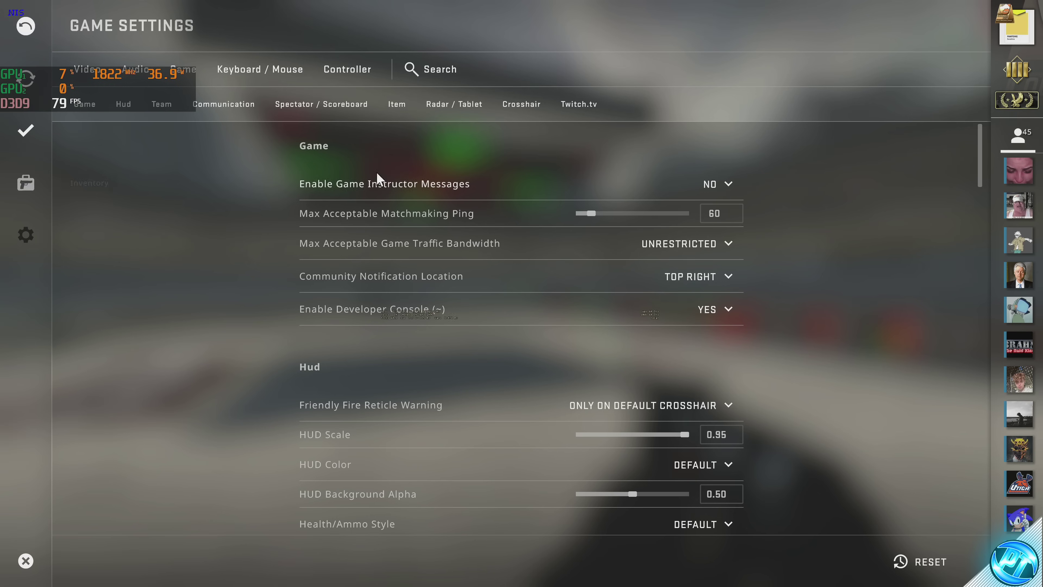
left_click(98, 73)
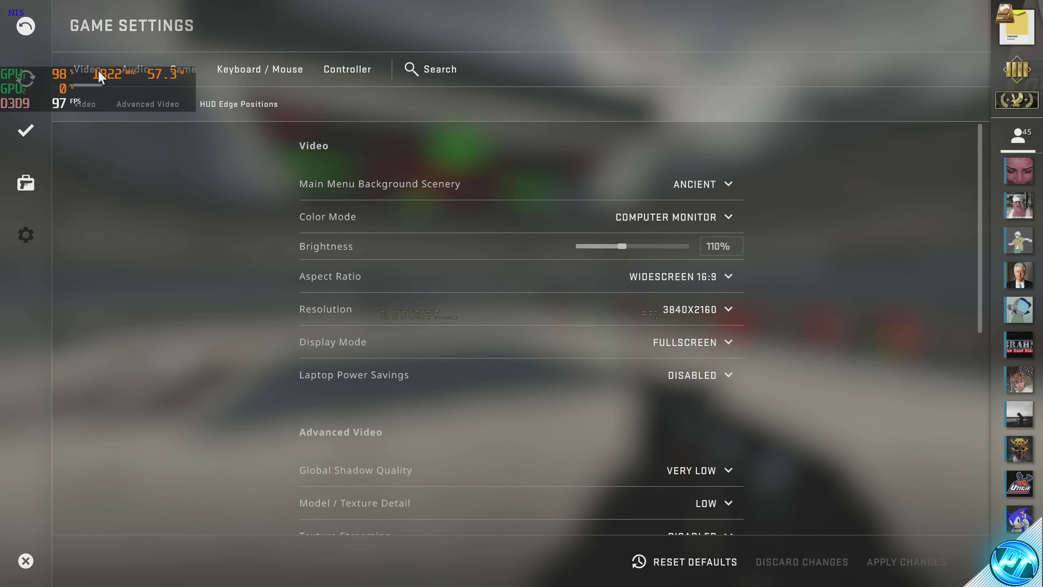
left_click(688, 313)
scroll(669, 506, "down", 1)
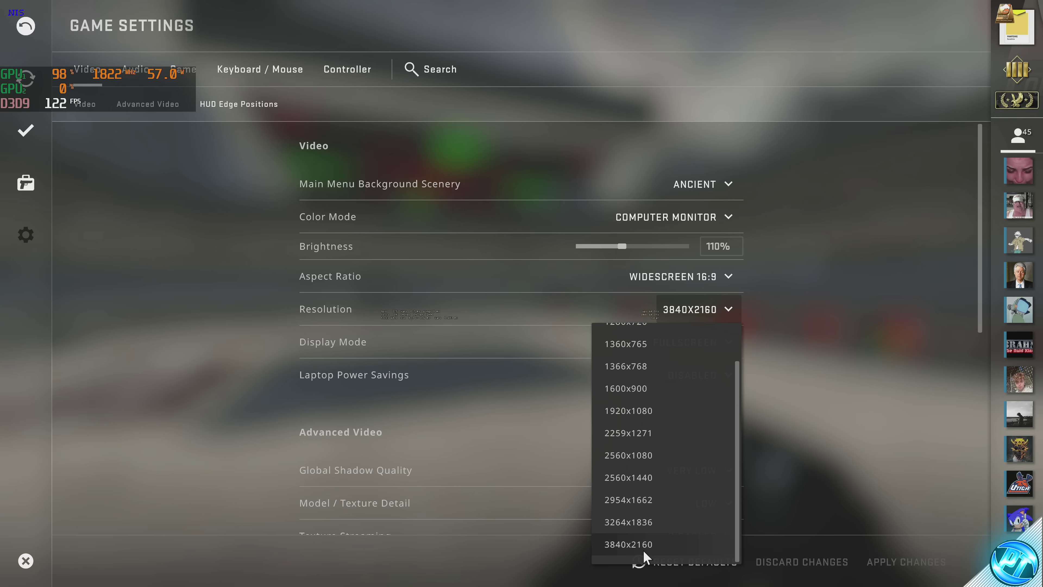
left_click(647, 502)
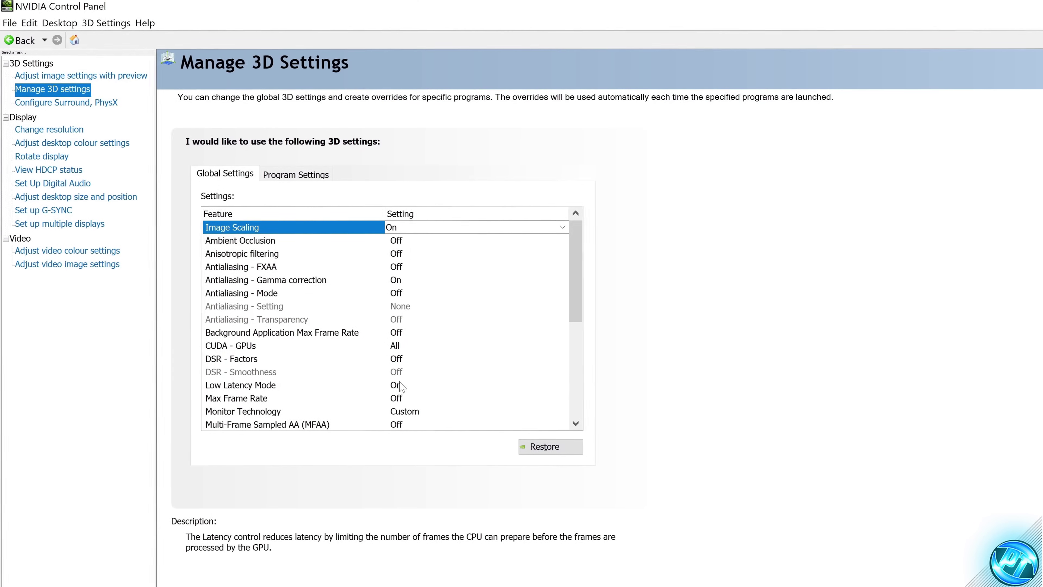
Keep Low Latency Mode On and Preferred refresh rate at Highest available
left_click(401, 385)
left_click(416, 387)
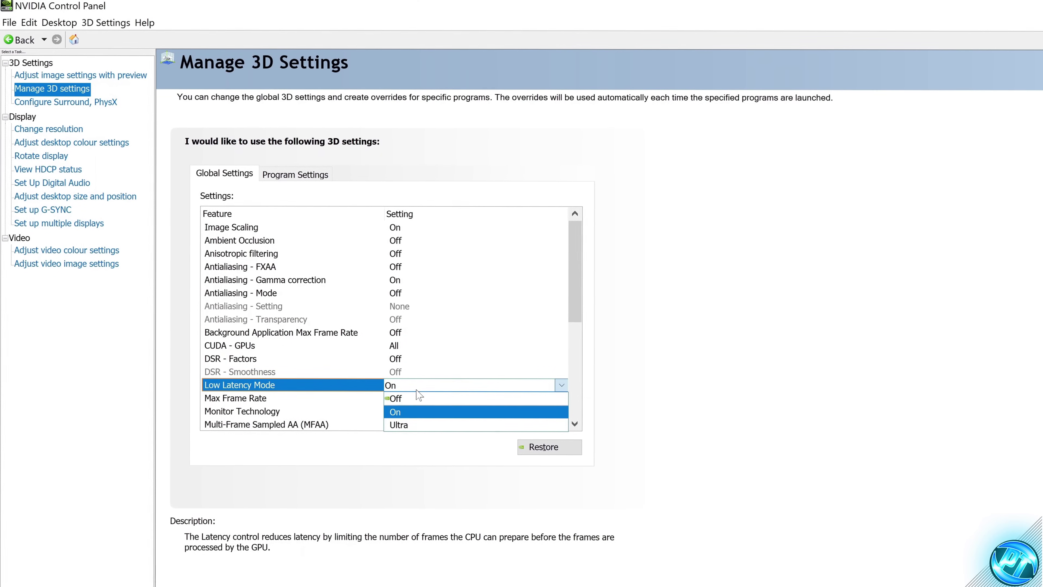
left_click(412, 414)
scroll(412, 386, "down", 3)
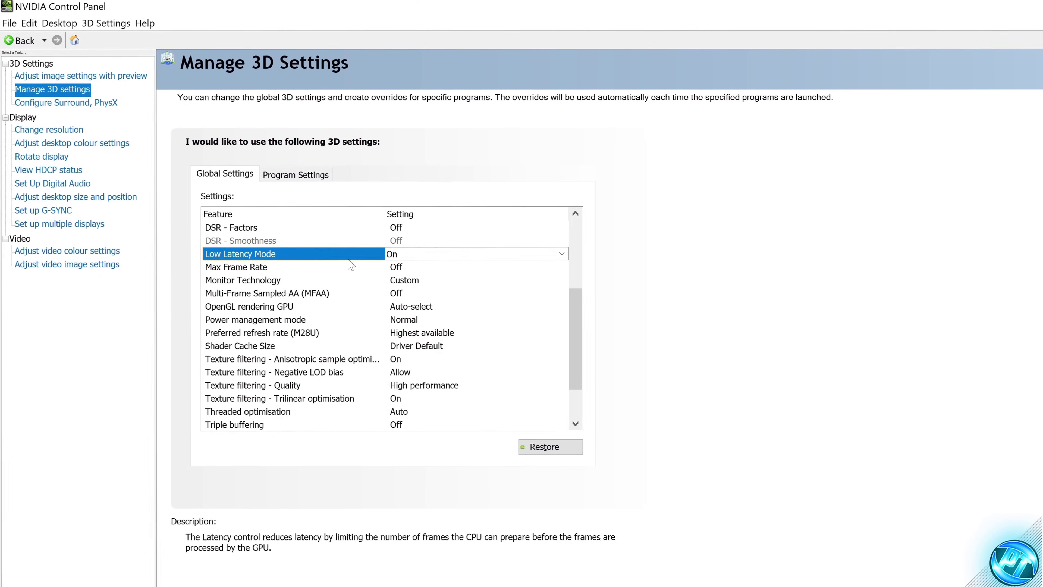
left_click(430, 336)
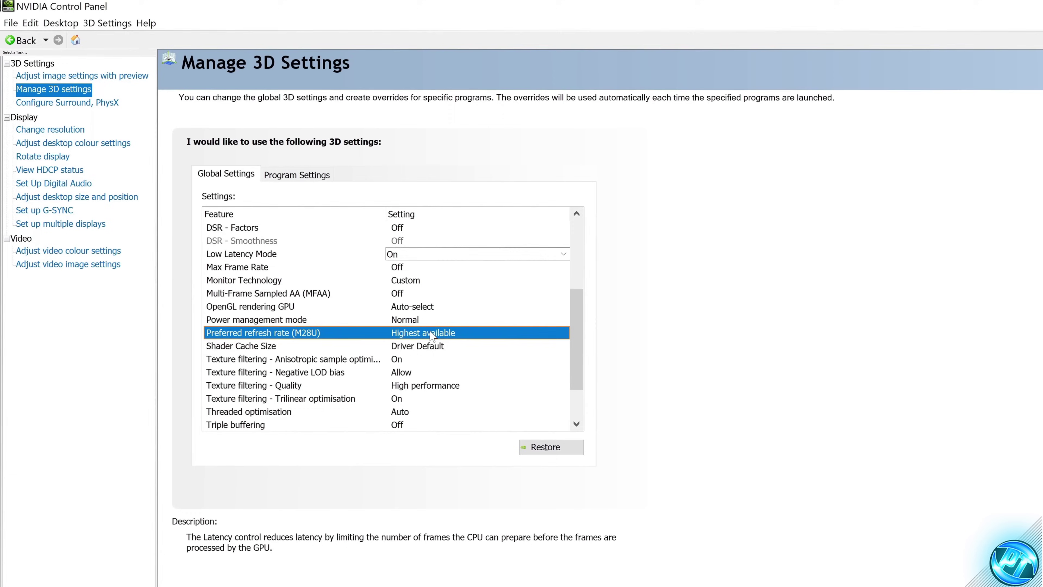
left_click(430, 334)
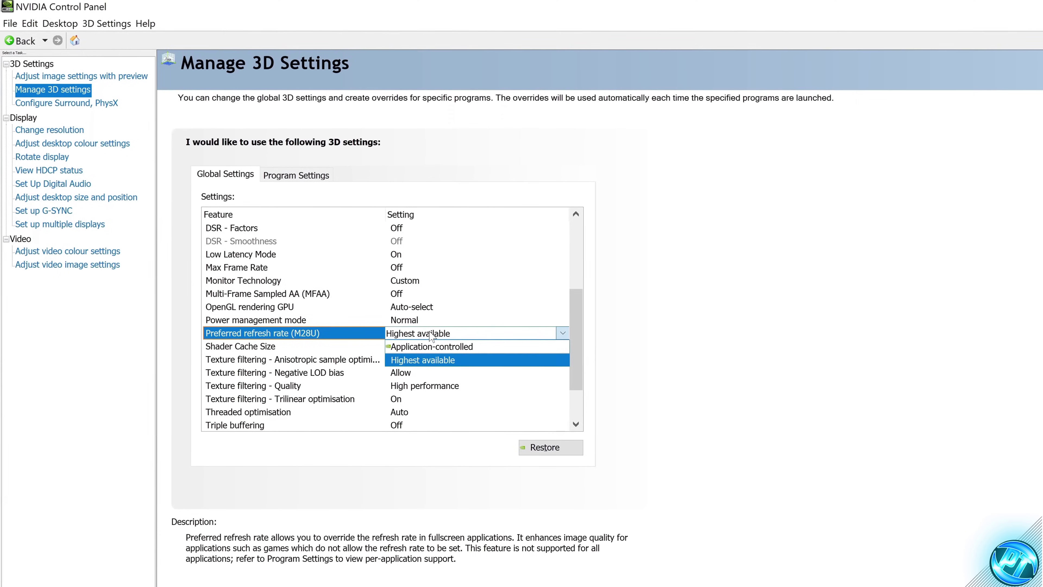
left_click(436, 360)
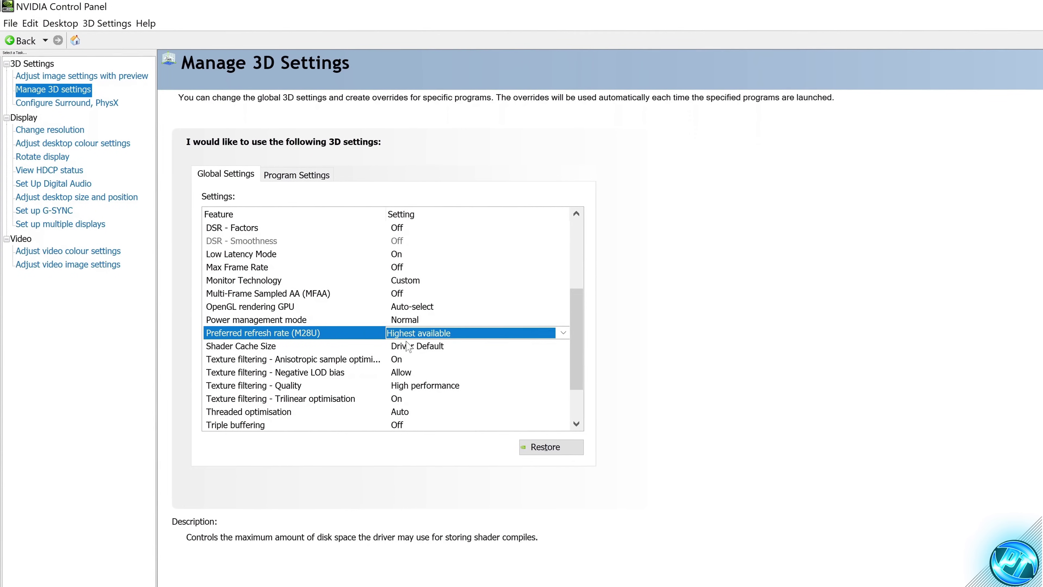
Set Texture filtering - Quality to High performance, then go to Adjust desktop colour settings
left_click(404, 385)
left_click(450, 387)
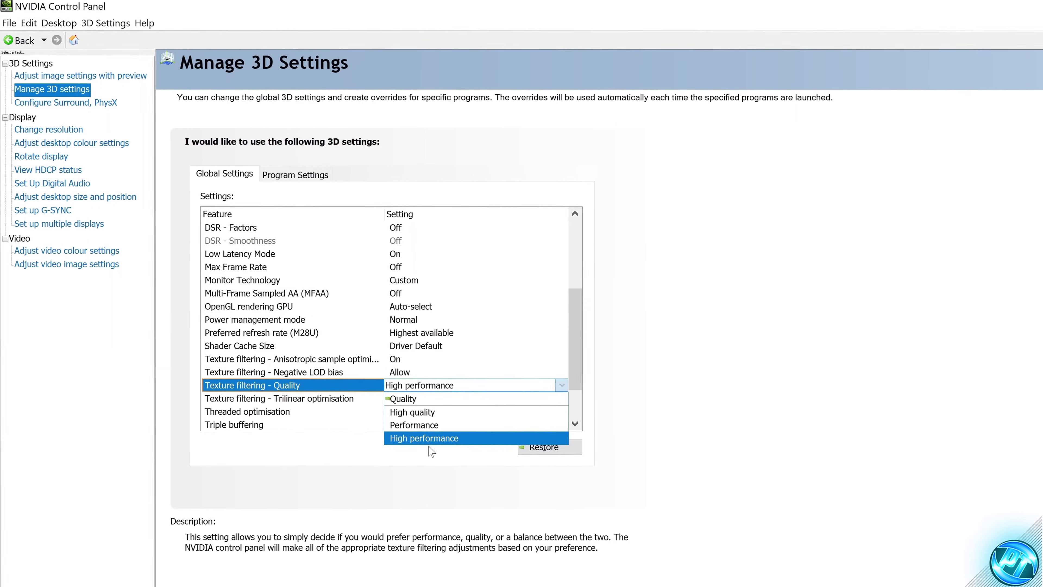
left_click(419, 438)
left_click(63, 143)
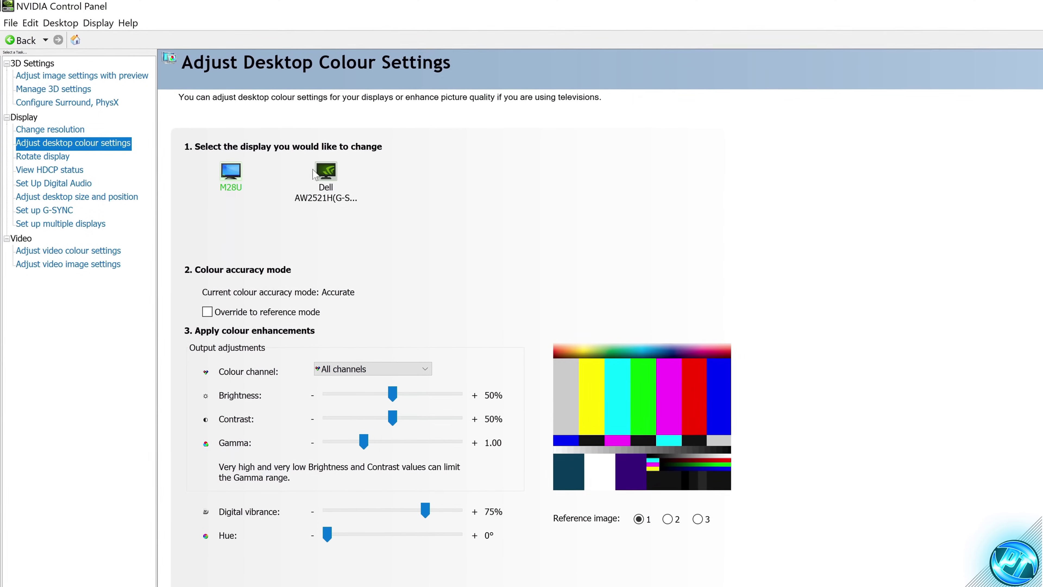
left_click(325, 172)
left_click(229, 175)
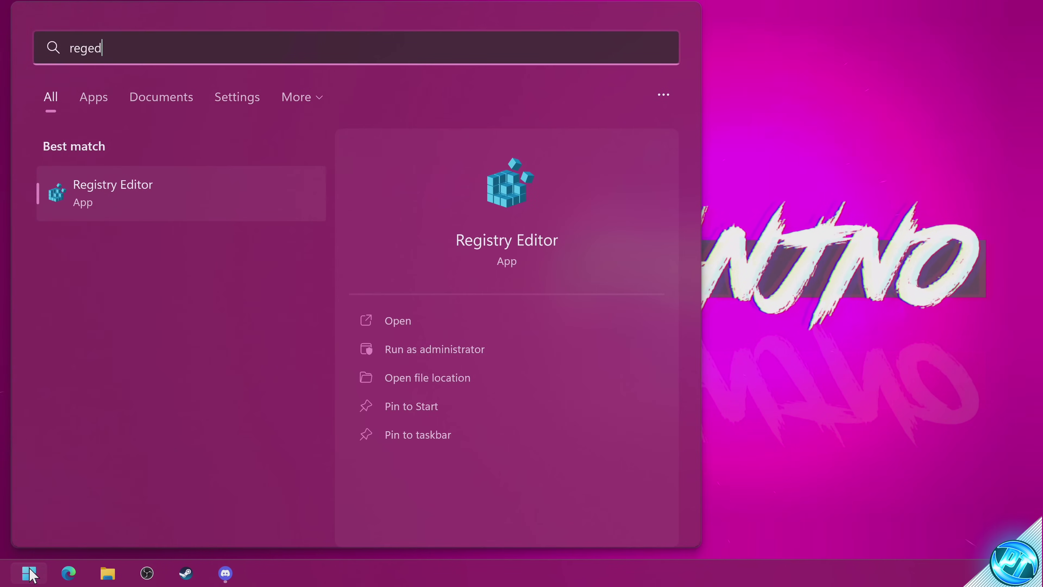
Launch Registry Editor via regedit and export the entire registry to the Desktop as regbackup
type("it")
key("Return")
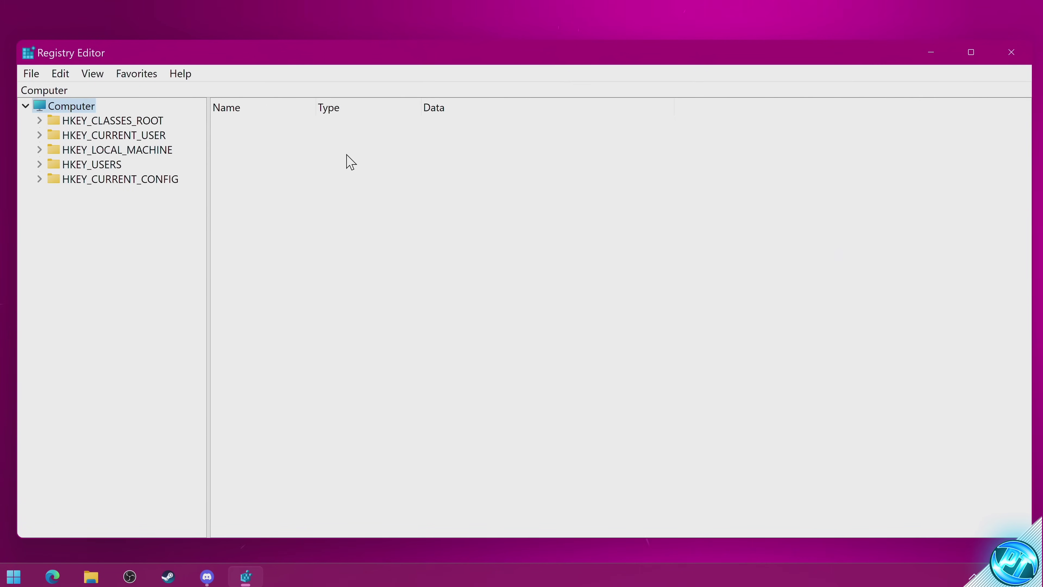
left_click(34, 74)
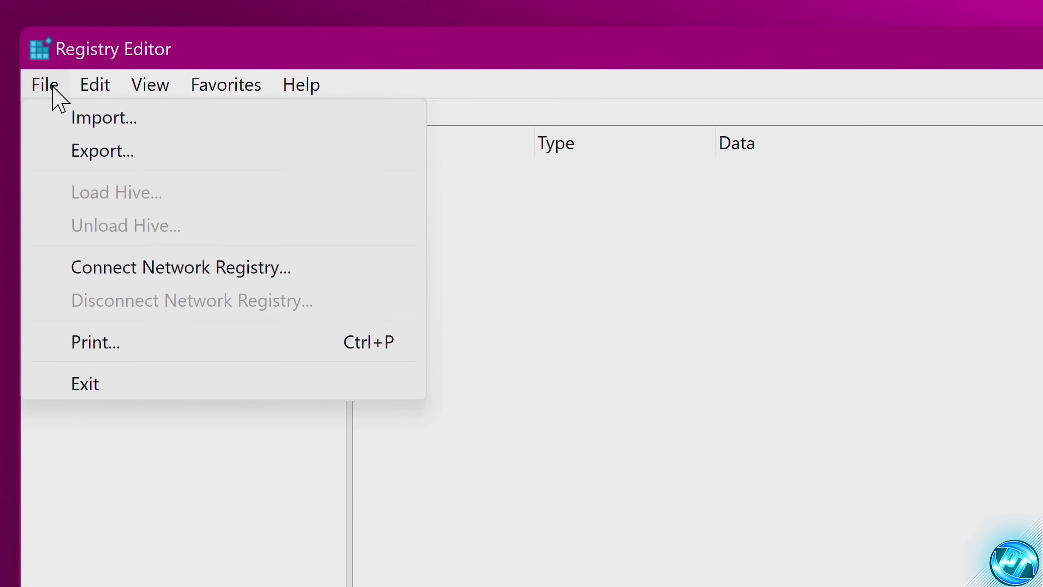
left_click(87, 152)
left_click(72, 217)
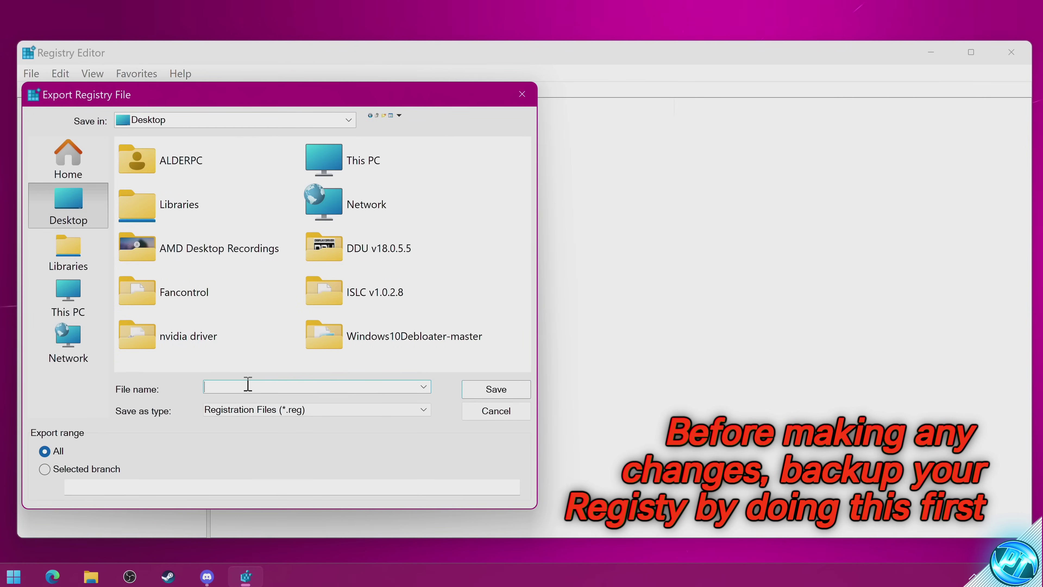
type("reged")
type("up")
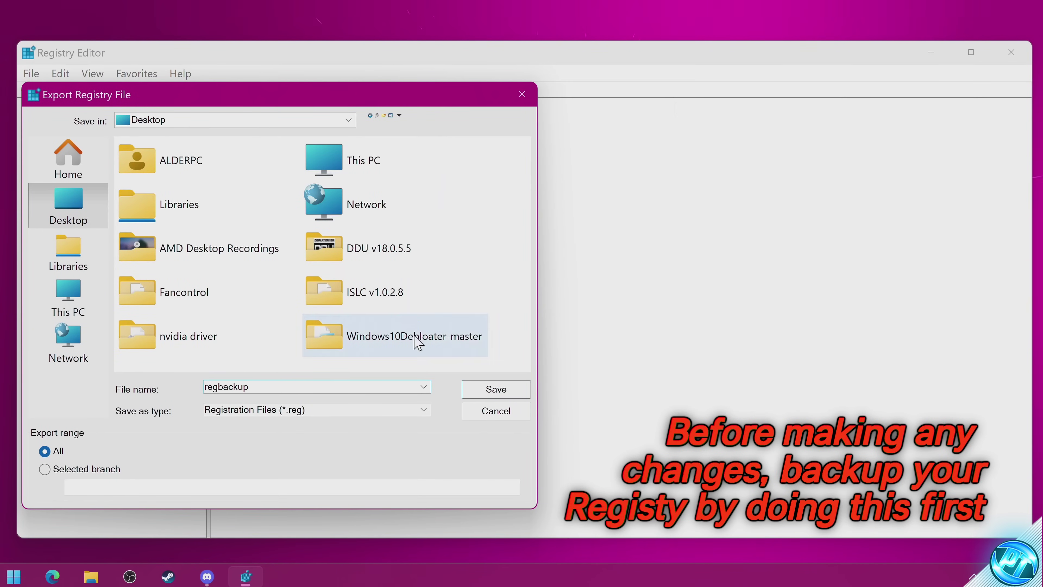
left_click(496, 390)
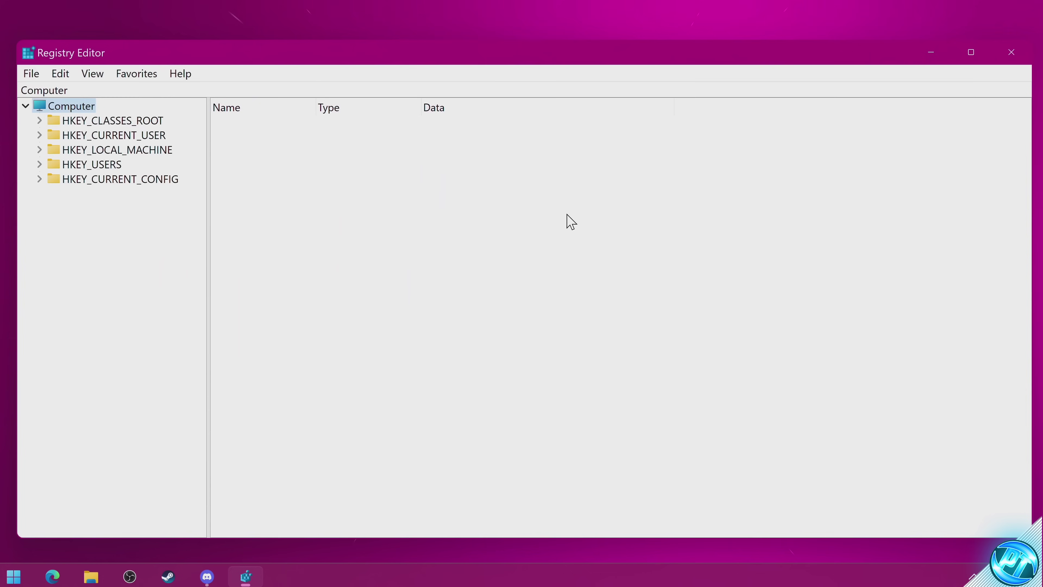
Open regbackup.reg from the Desktop and approve both prompts to merge it into the registry
left_click(91, 576)
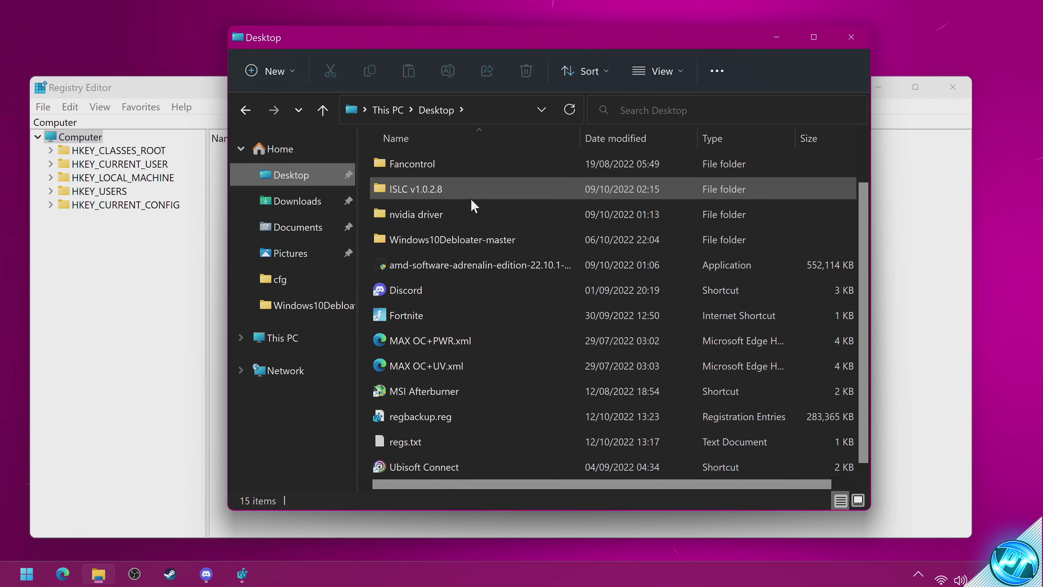
left_click(435, 417)
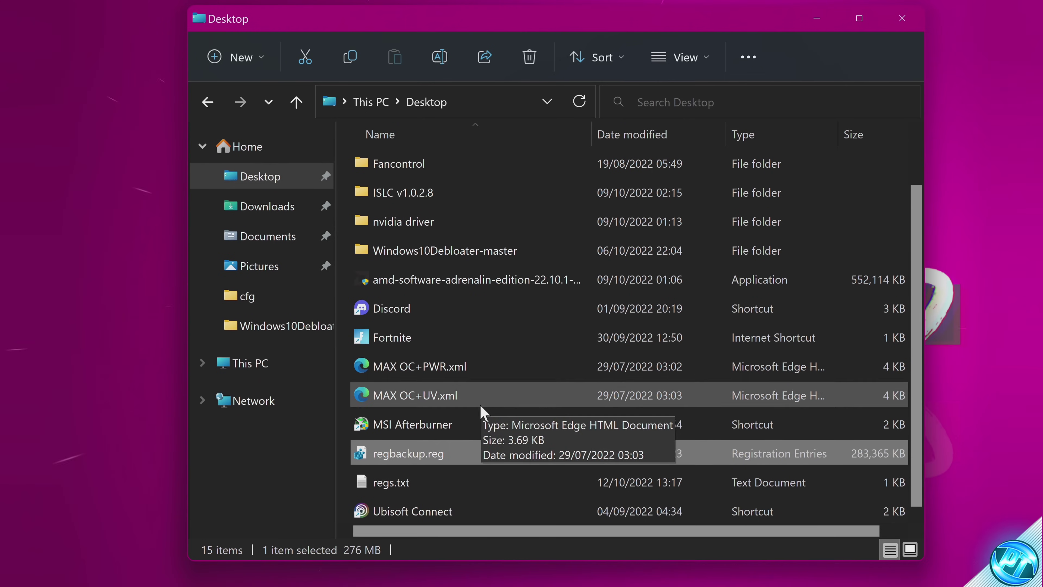
double_click(419, 455)
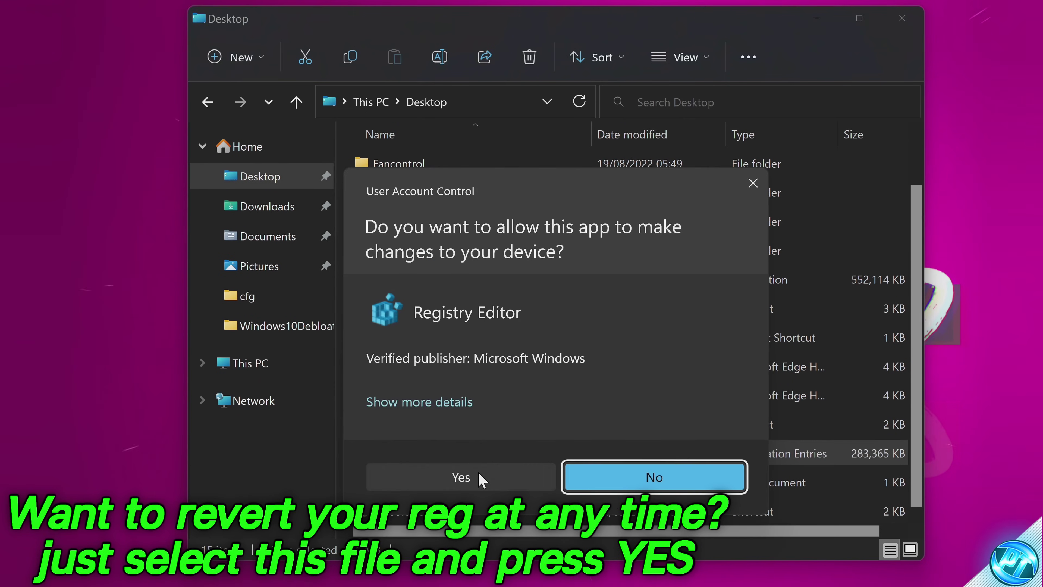
left_click(460, 477)
left_click(673, 334)
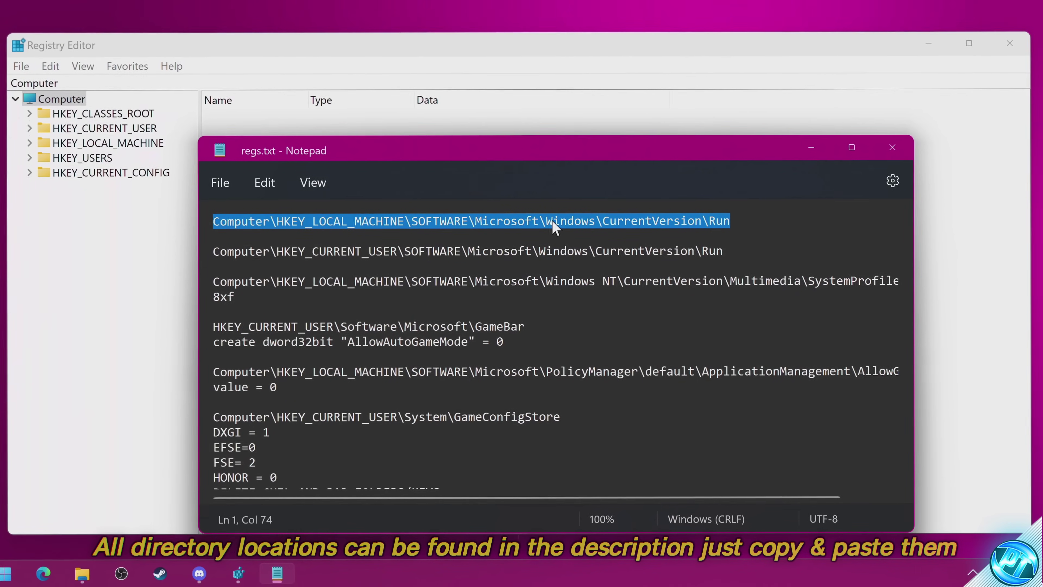
Go to the HKLM CurrentVersion\Run key using the path copied from the notes
right_click(640, 226)
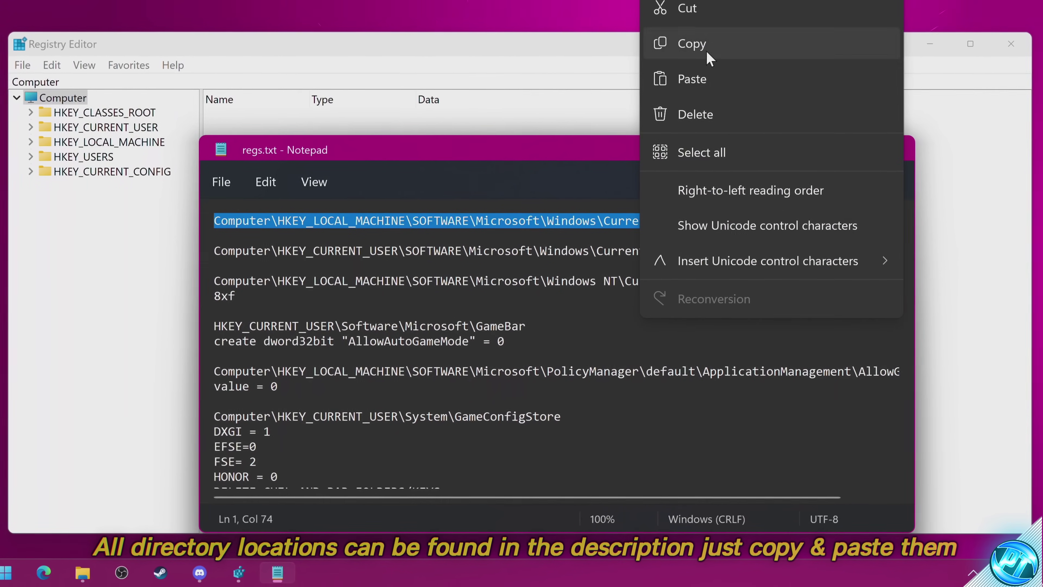
left_click(703, 46)
left_click(160, 77)
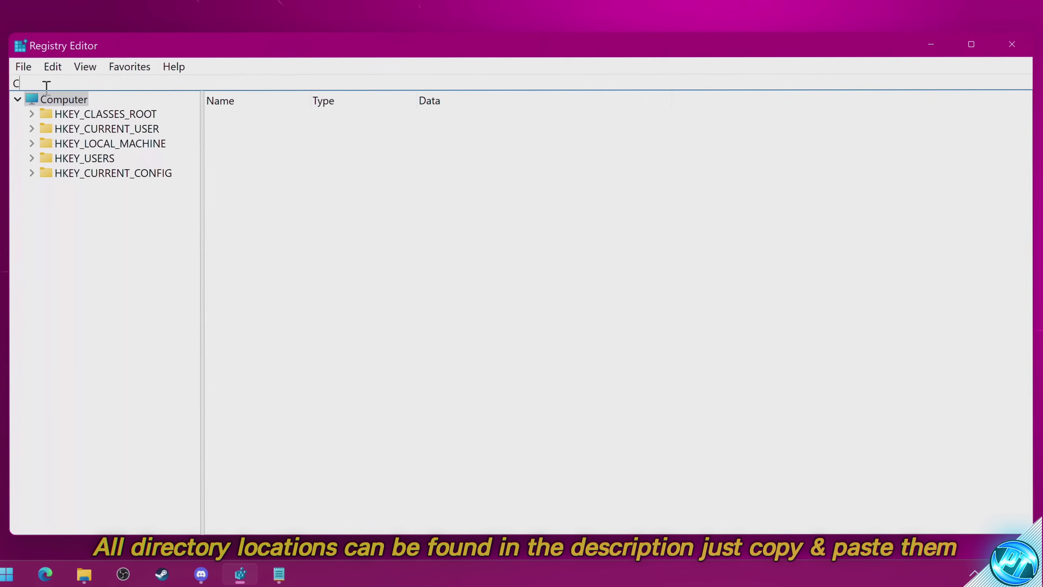
key("ctrl+v")
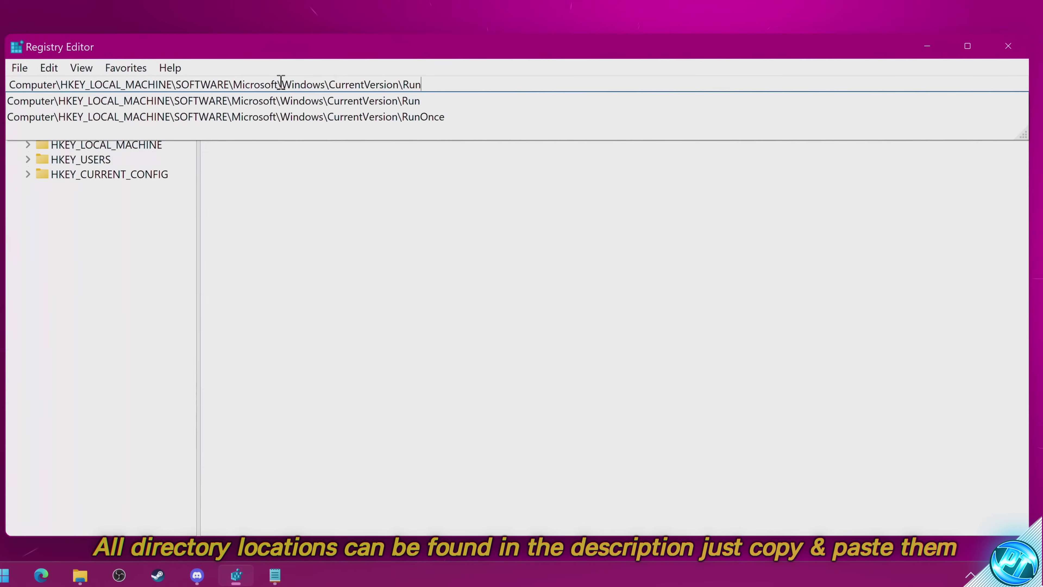
key("Return")
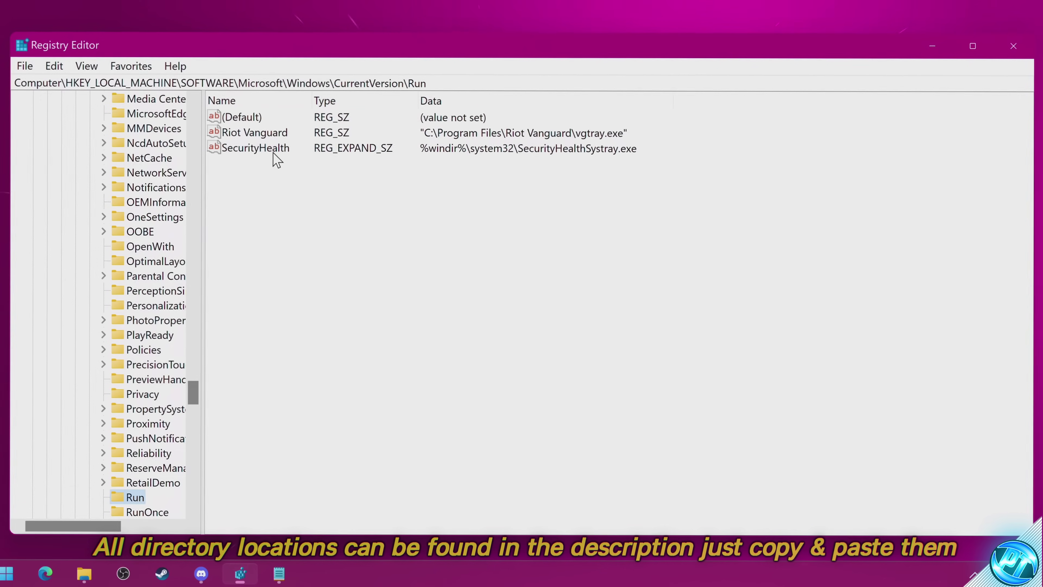
Delete the Riot Vanguard startup value, then go to the HKCU Run key
right_click(254, 132)
left_click(297, 190)
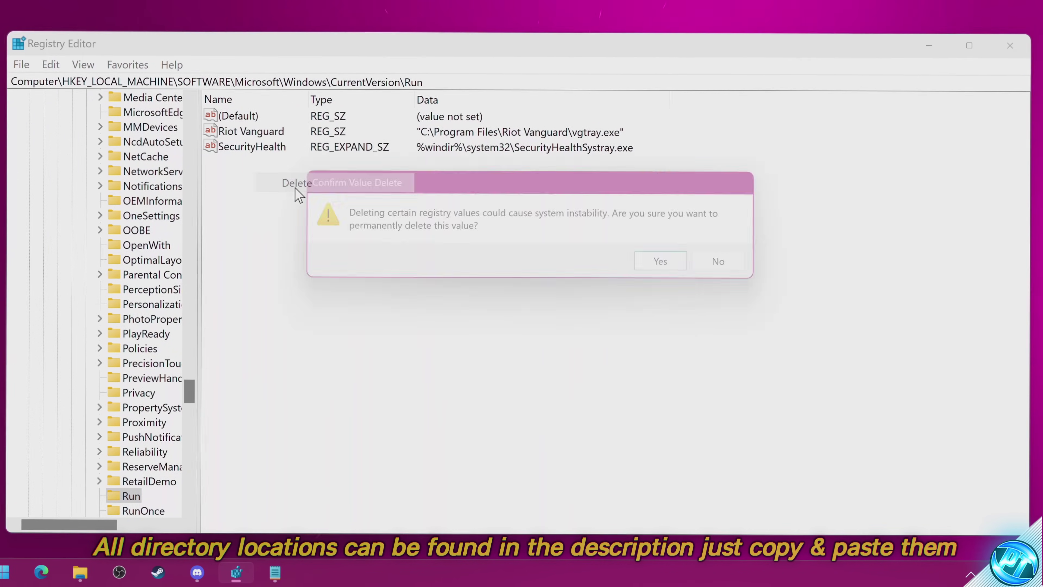
key("Return")
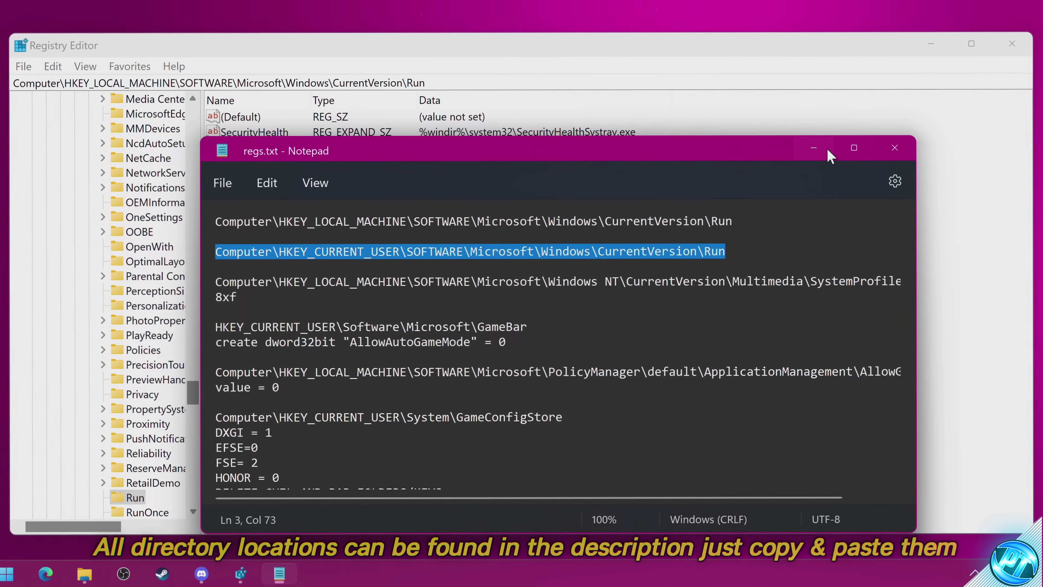
left_click(812, 149)
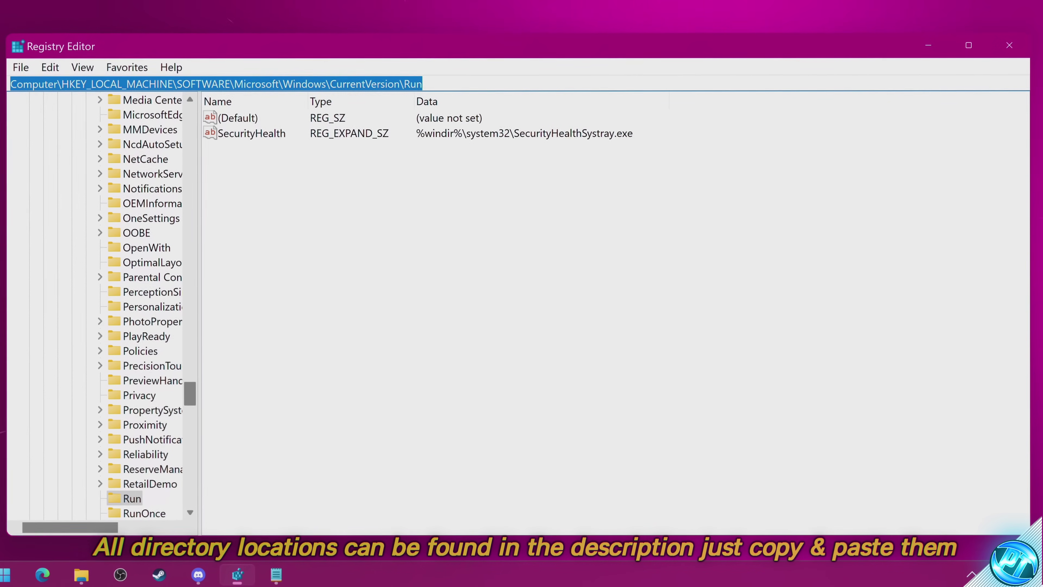
key("Return")
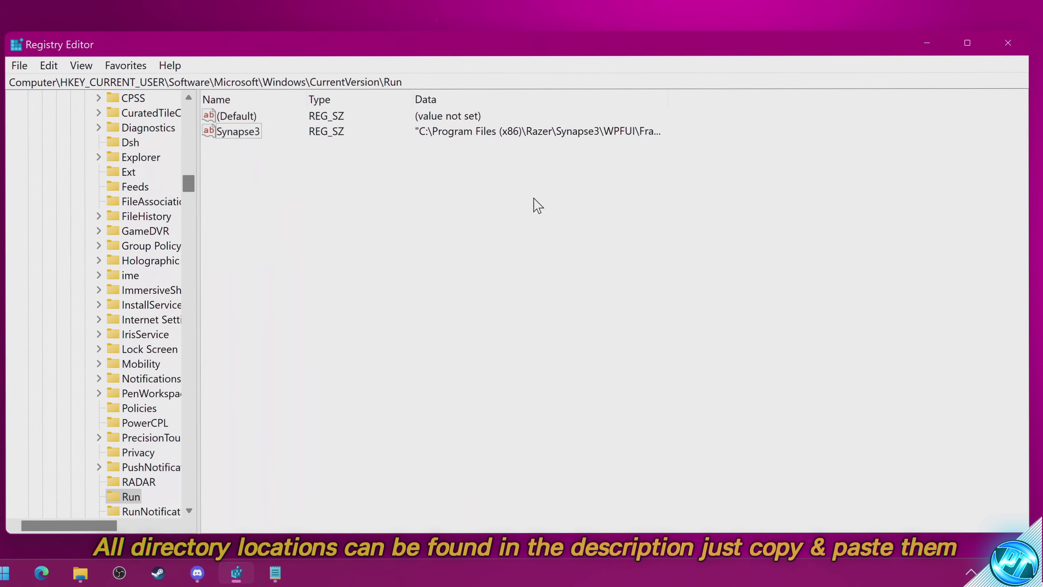
Navigate to the Multimedia SystemProfile key using the path copied from the notes
key("alt+Tab")
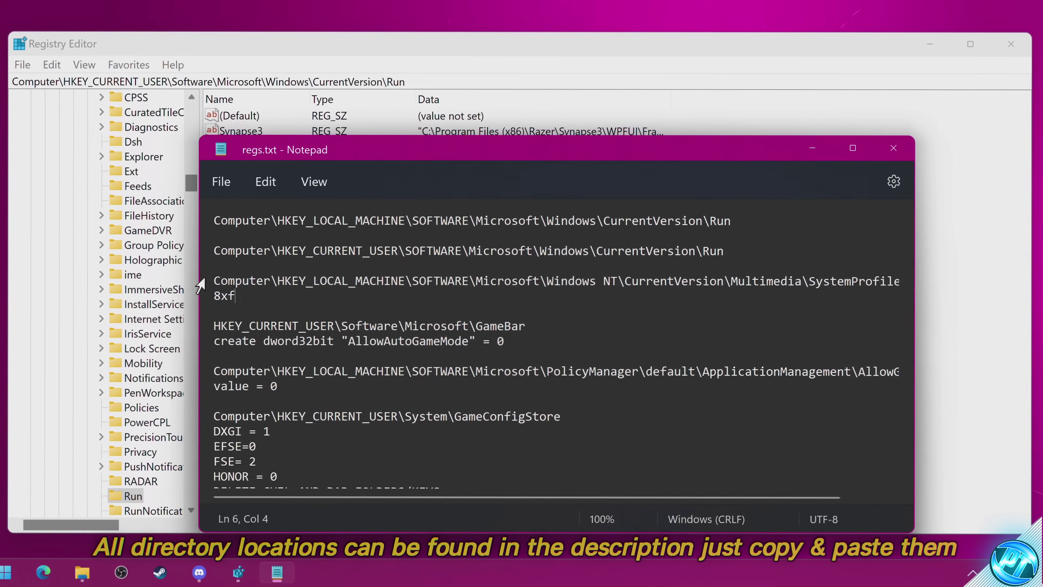
left_click_drag(212, 282, 924, 282)
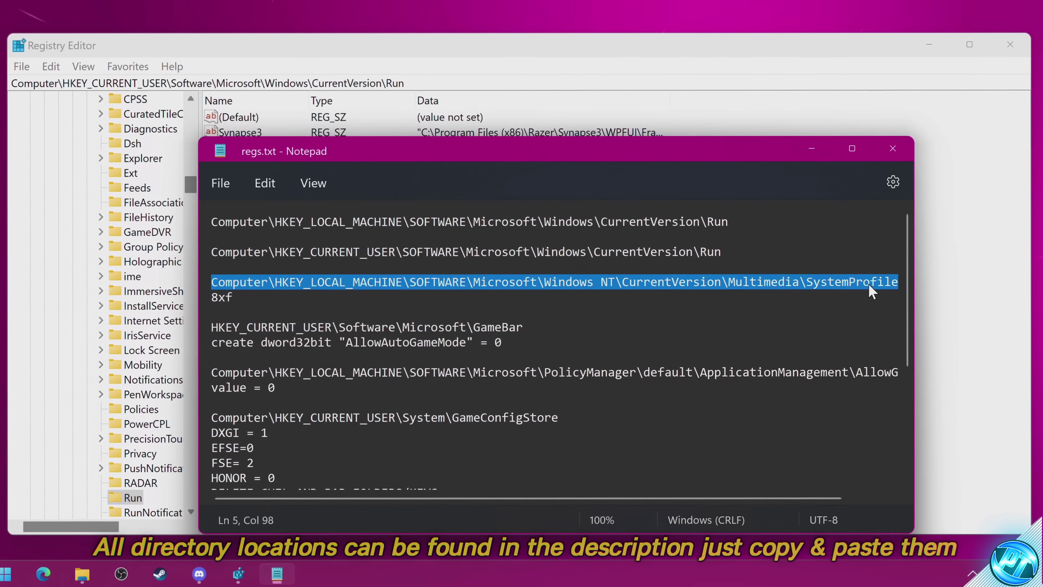
right_click(884, 285)
left_click(656, 44)
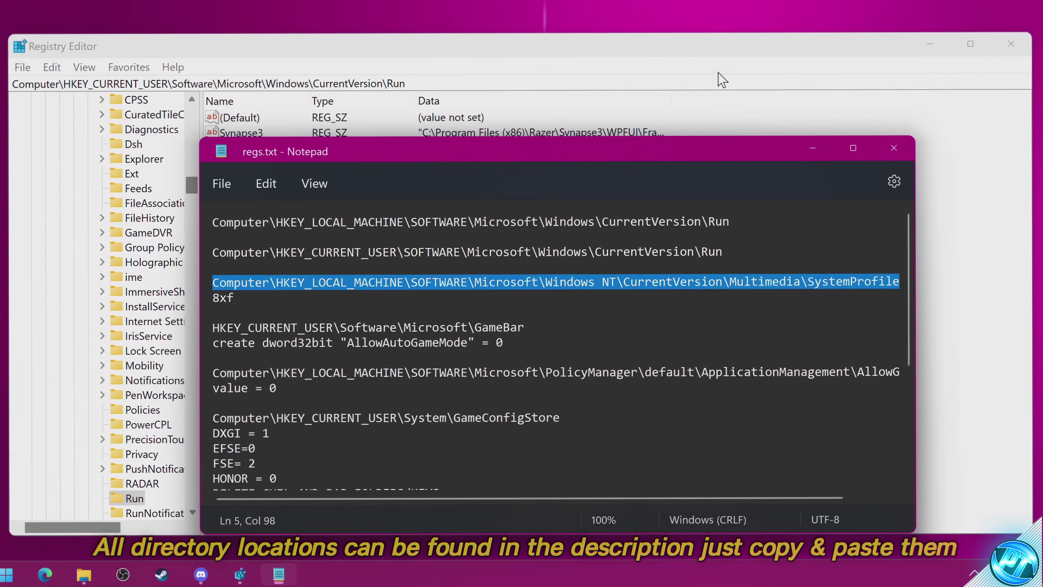
left_click(813, 148)
left_click(463, 85)
key("ctrl+v")
key("Return")
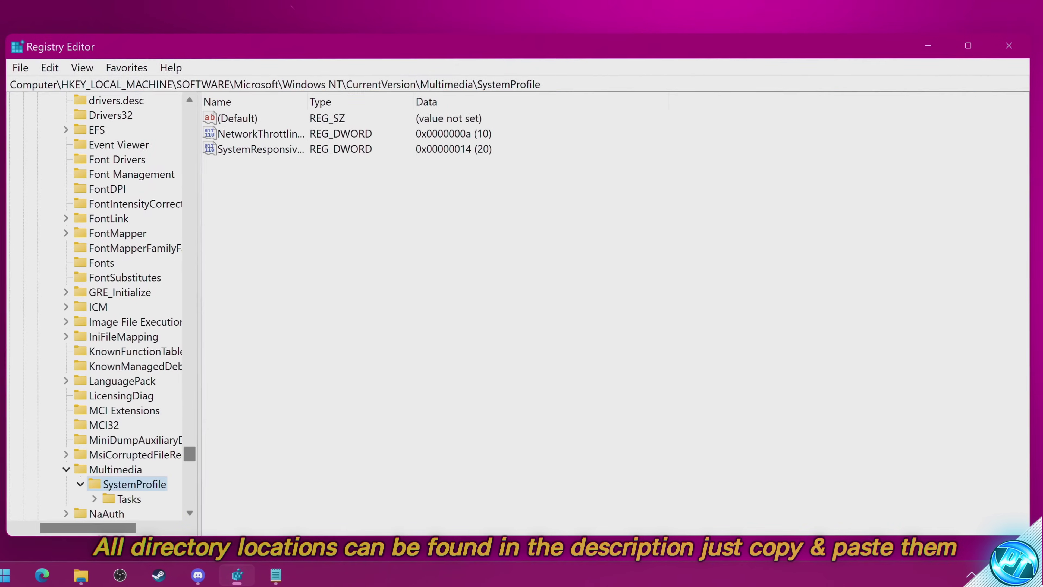
Set SystemResponsiveness to 1 and NetworkThrottlingIndex to ffffffff
double_click(263, 149)
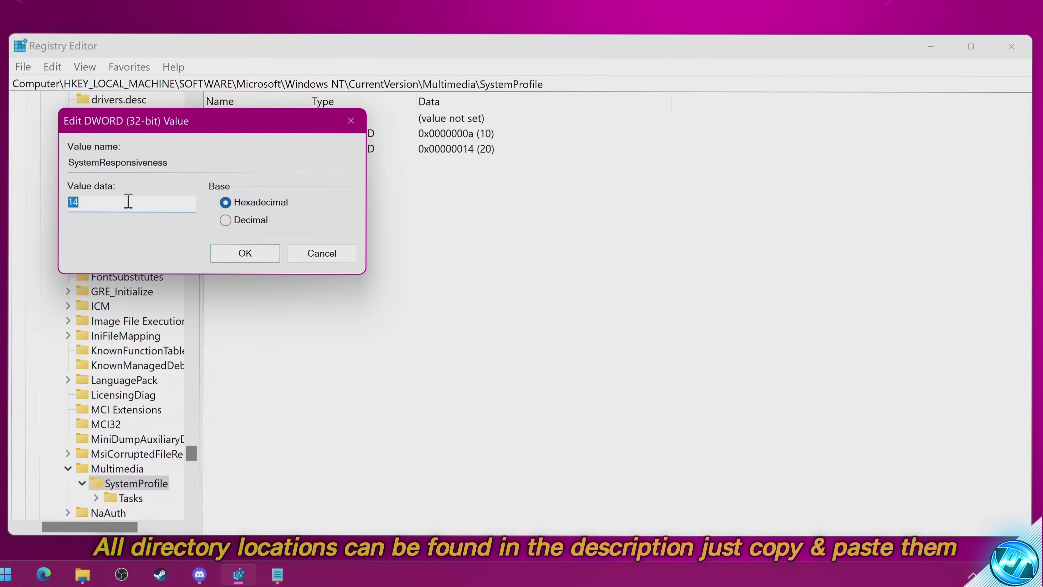
left_click(242, 253)
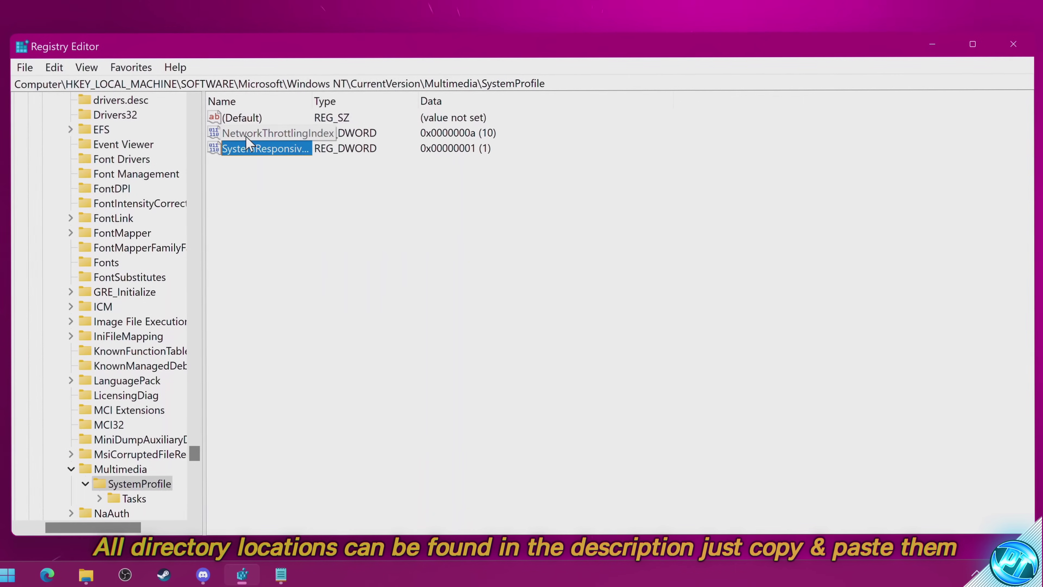
double_click(245, 133)
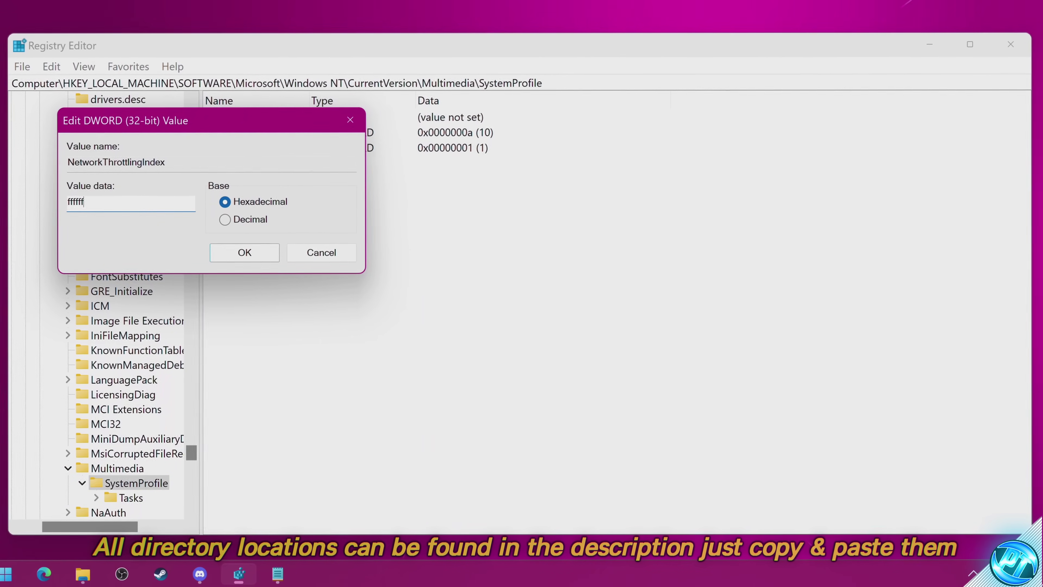
type("ffffffff")
left_click(227, 256)
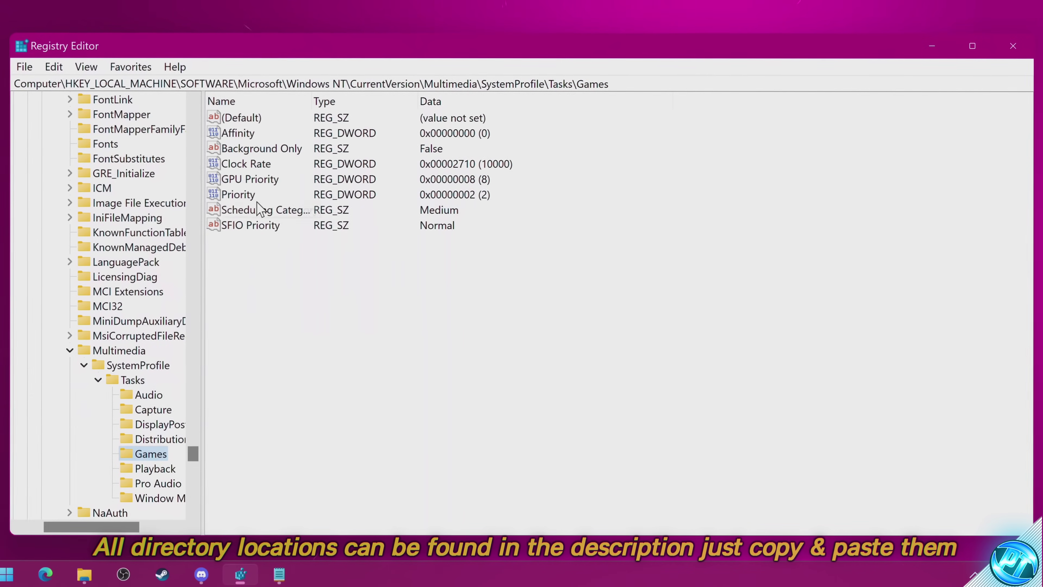
In Tasks\Games, keep GPU Priority 8, set Priority 6, Scheduling Category and SFIO Priority high
double_click(246, 178)
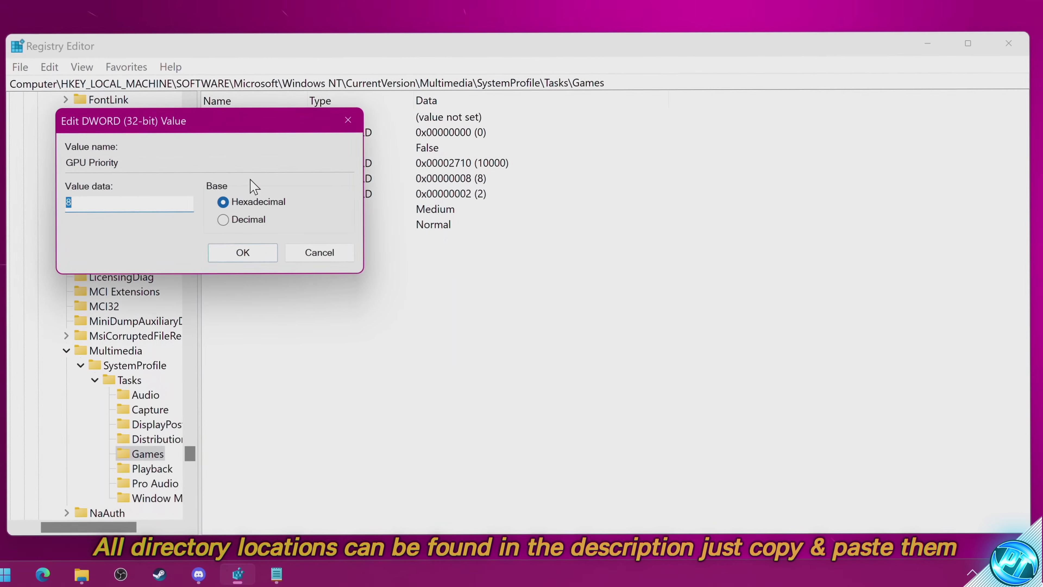
left_click(246, 254)
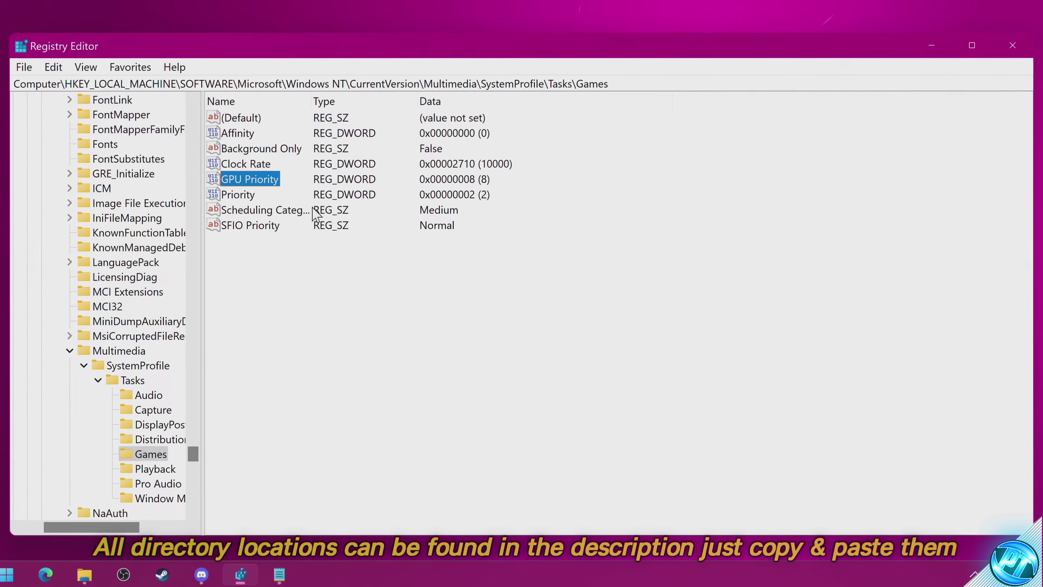
double_click(243, 196)
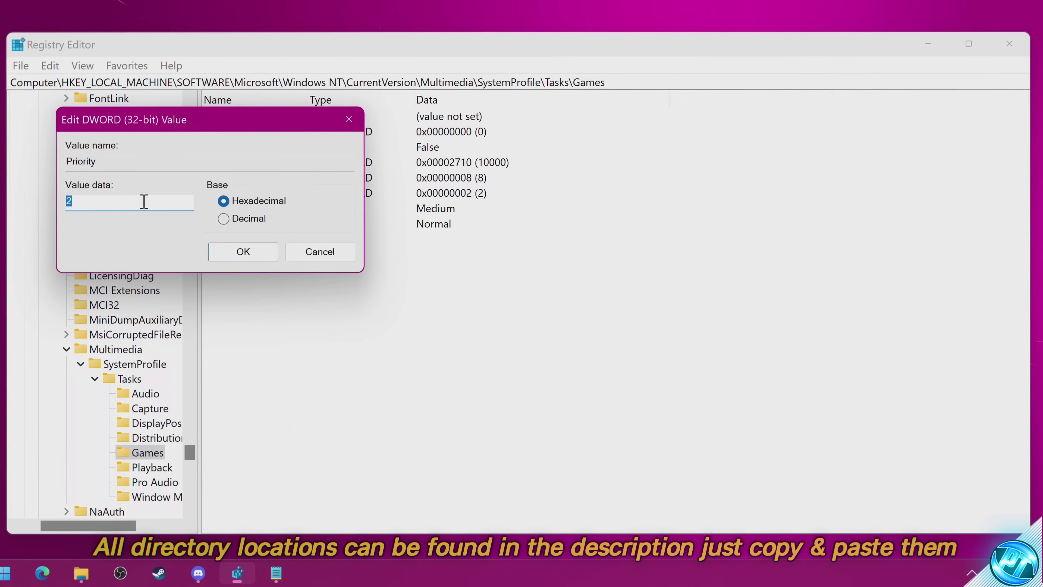
left_click(240, 251)
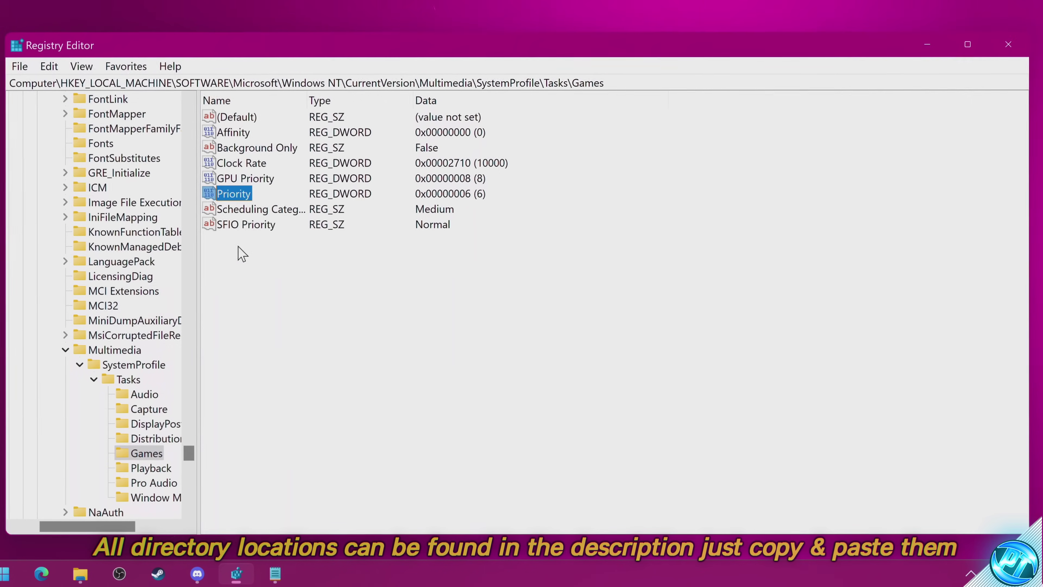
double_click(245, 211)
type("high")
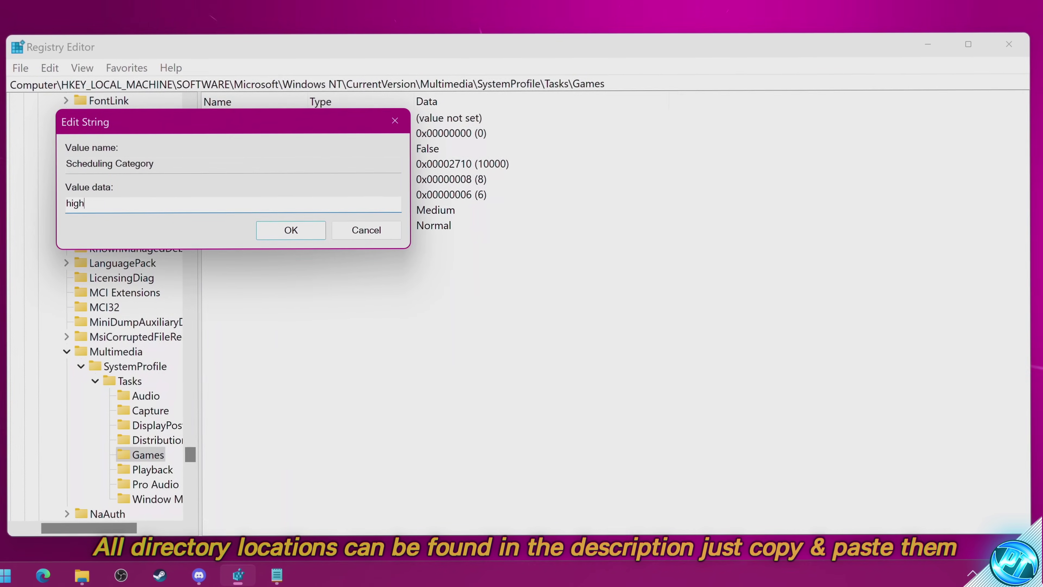
left_click(287, 231)
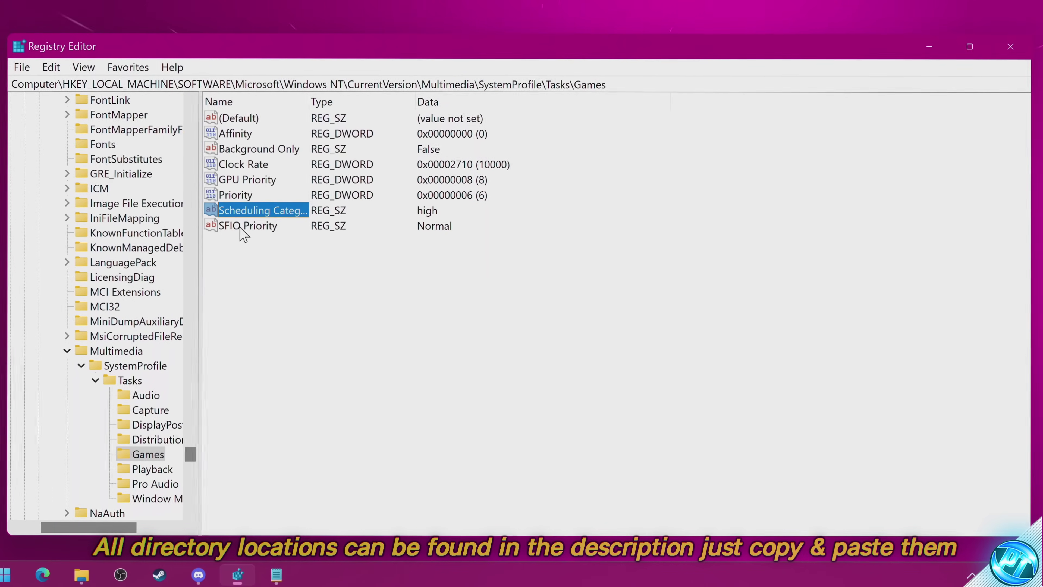
double_click(240, 226)
type("high")
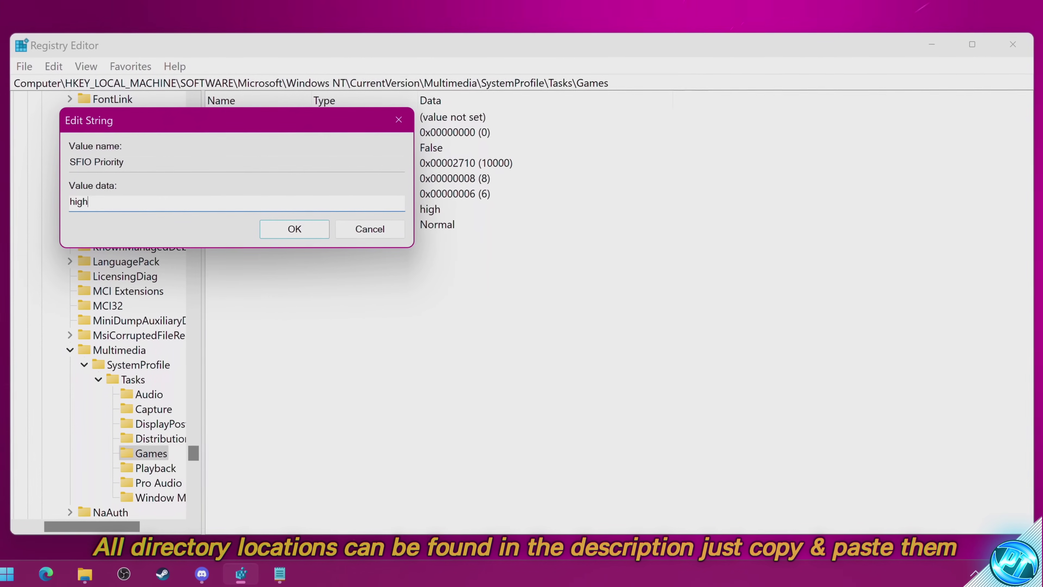
left_click(285, 232)
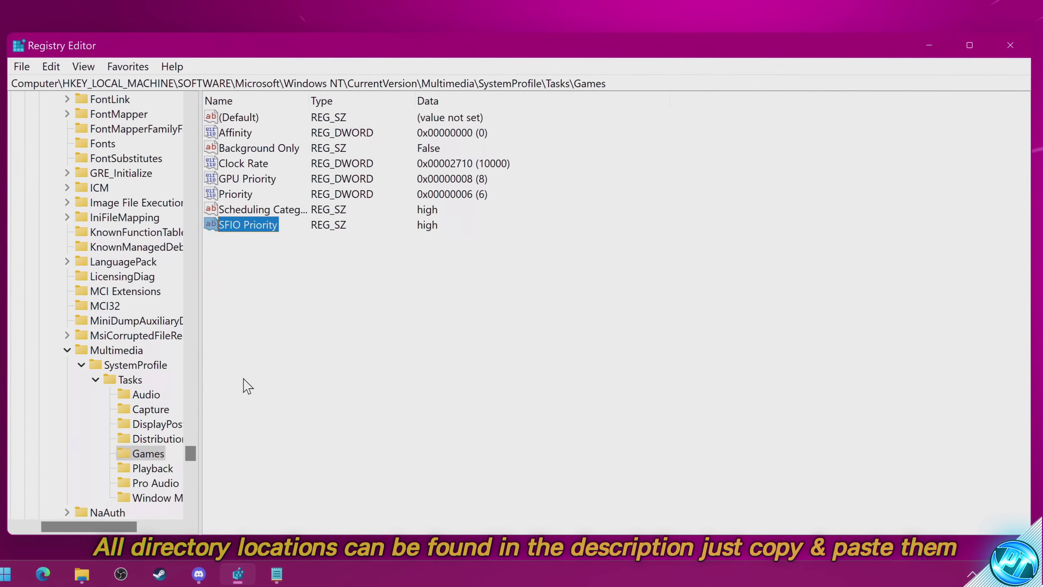
Navigate to HKEY_CURRENT_USER\Software\Microsoft\GameBar using the path copied from the notes
left_click(276, 574)
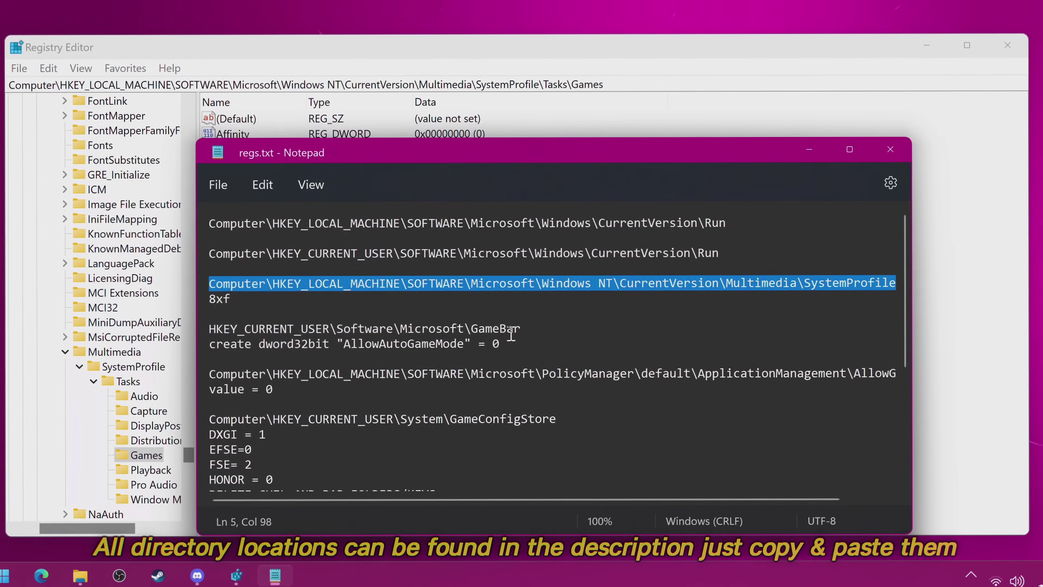
triple_click(373, 328)
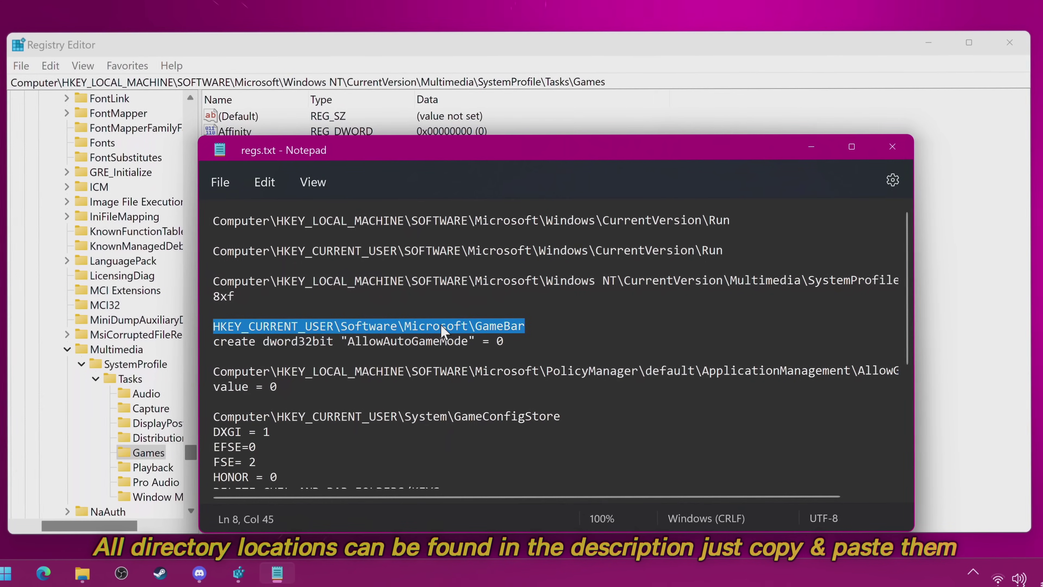
right_click(452, 329)
left_click(518, 68)
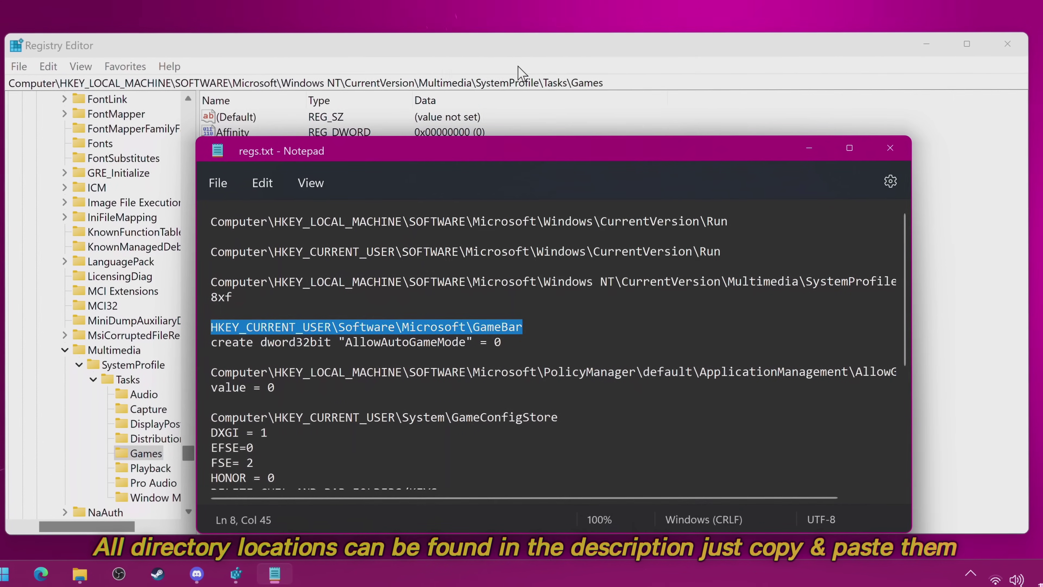
left_click(809, 149)
left_click(380, 82)
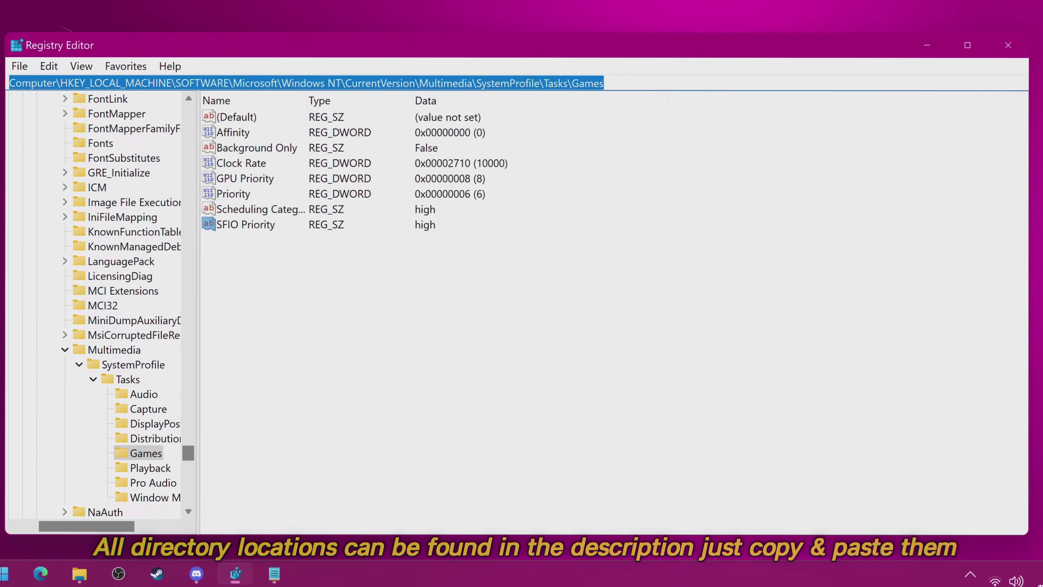
key("BackSpace")
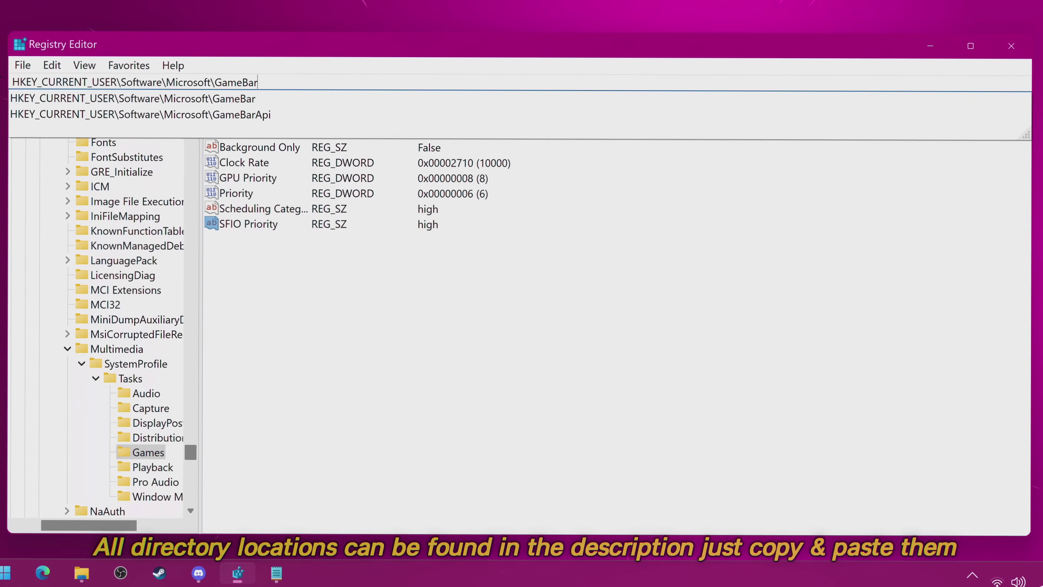
key("Return")
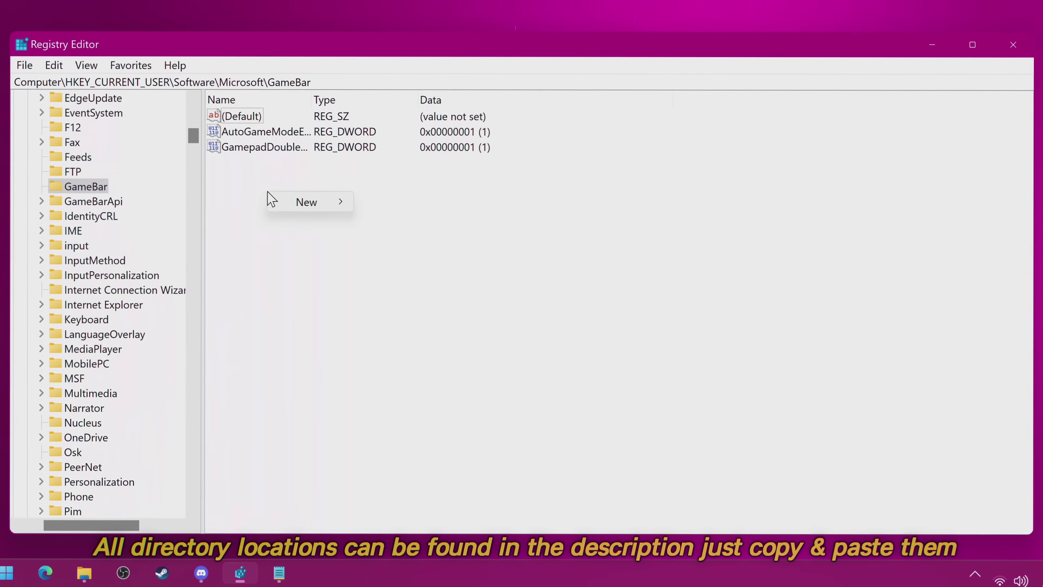
Create a new DWORD (32-bit) value AllowAutoGameMode and leave it at 0
mouse_move(306, 203)
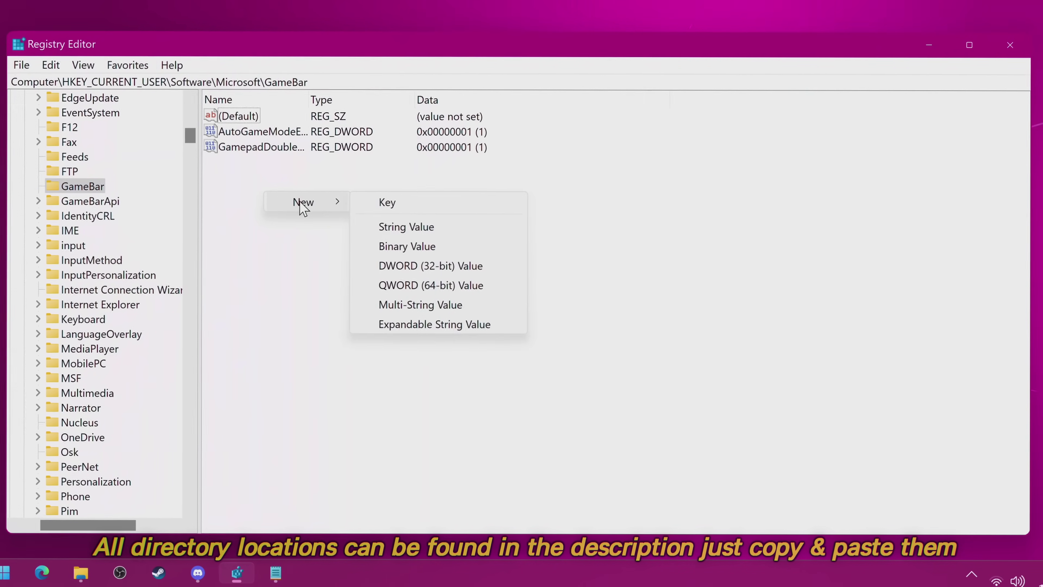
left_click(407, 266)
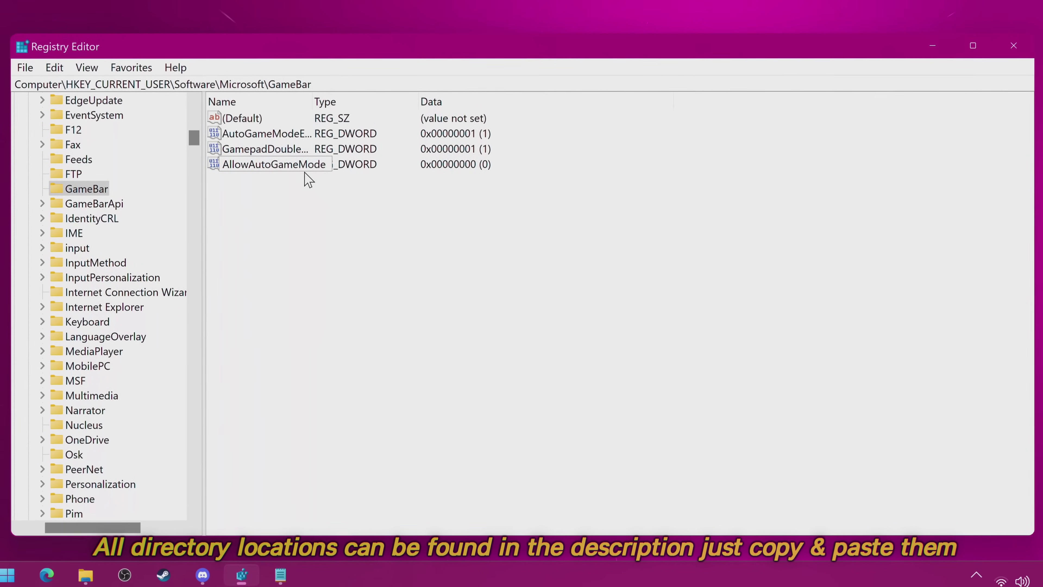
double_click(331, 169)
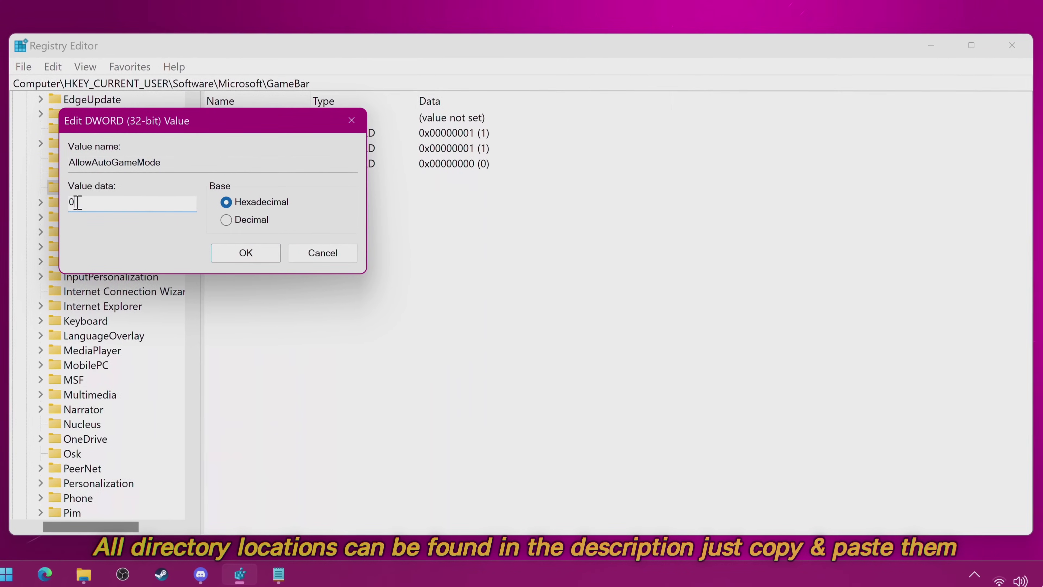
left_click(254, 258)
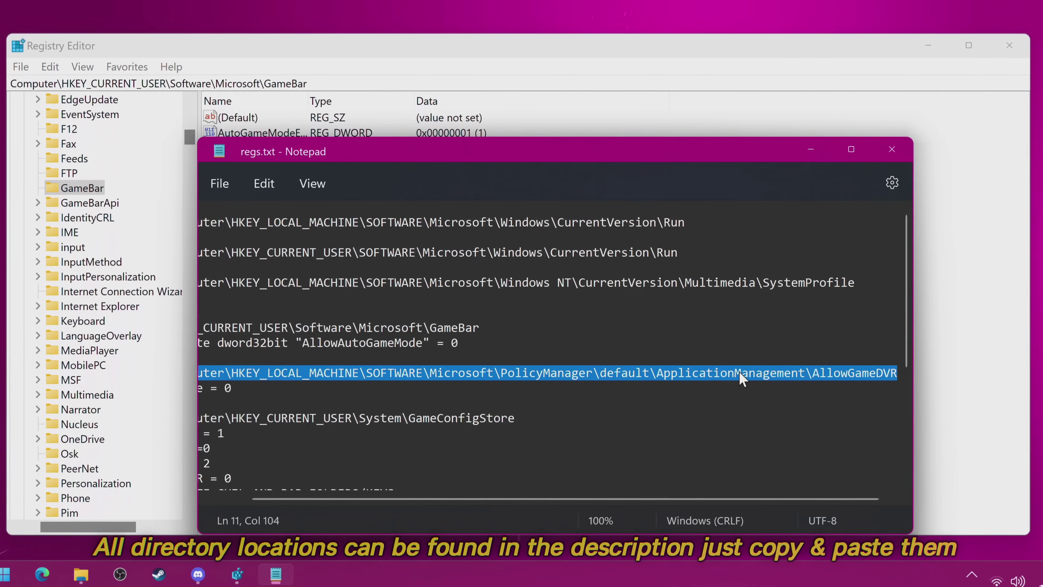
Go to the ApplicationManagement\AllowGameDVR key using the path copied from the notes
right_click(838, 373)
left_click(888, 110)
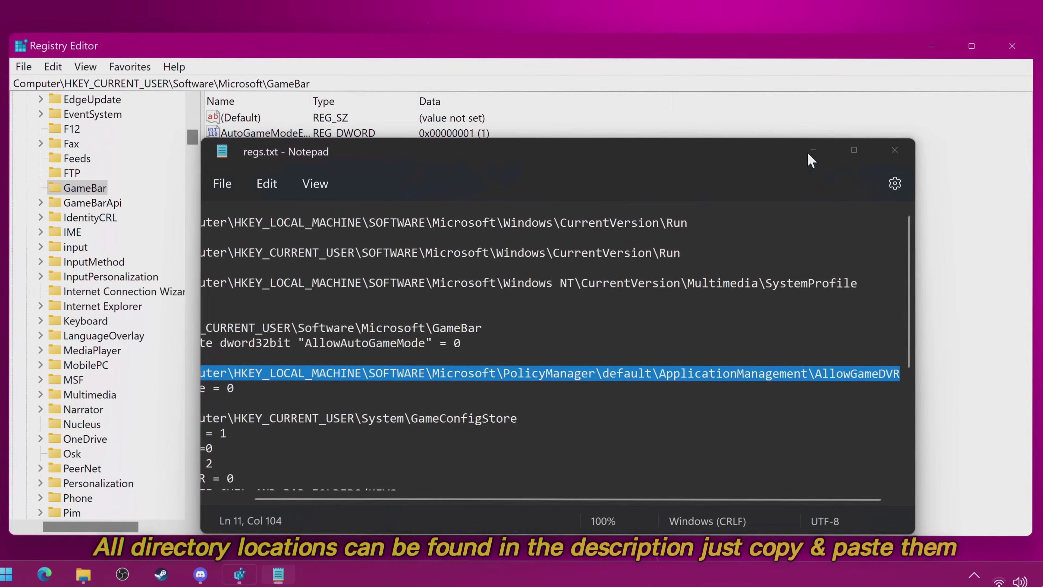
left_click(811, 149)
key("ctrl+v")
key("Return")
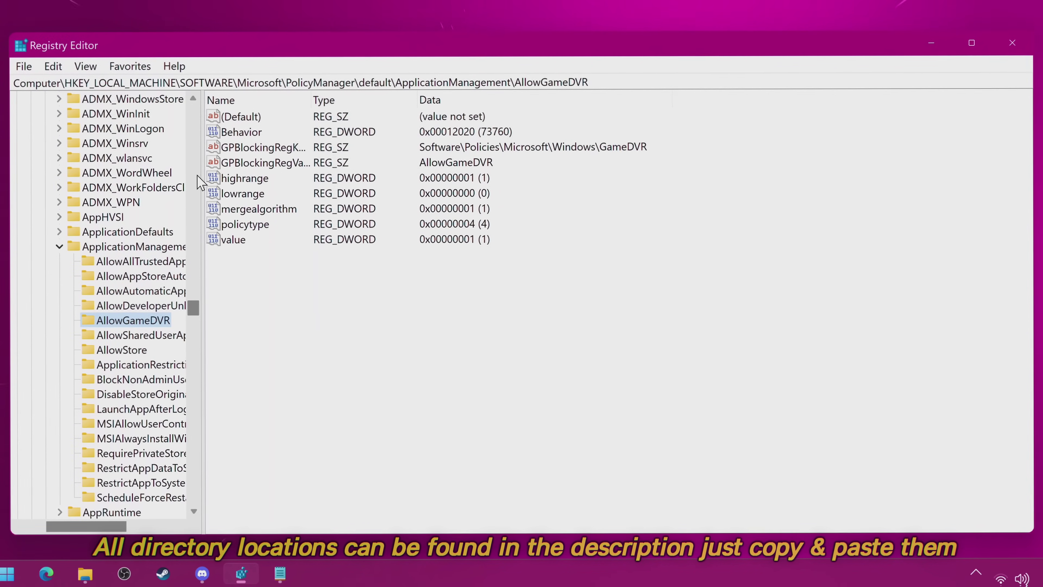
Change AllowGameDVR's value entry to 0, then select the GameConfigStore path in the notes
double_click(231, 242)
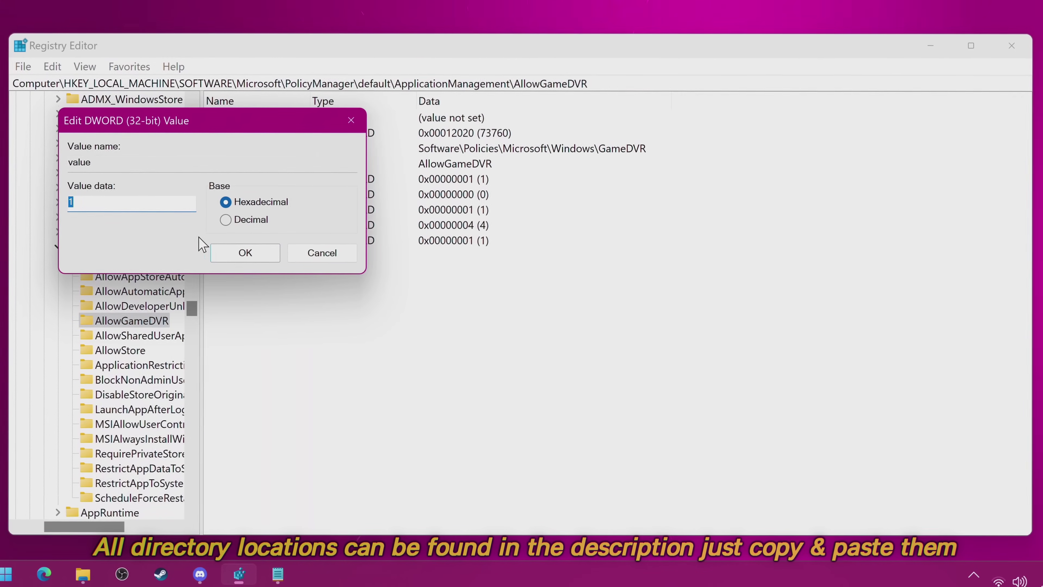
left_click(240, 257)
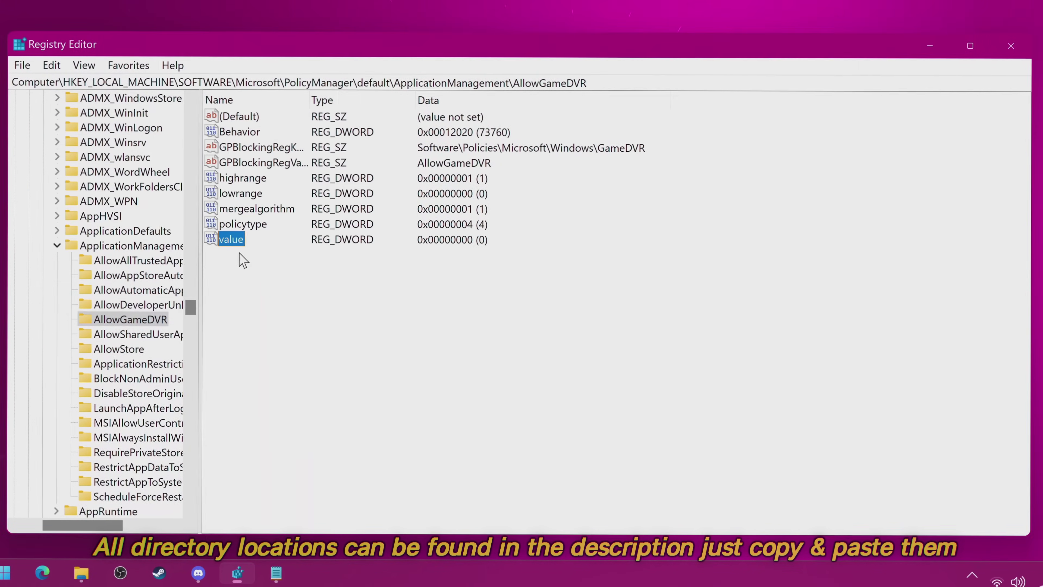
left_click(276, 572)
mouse_move(569, 314)
left_mouse_down()
mouse_move(366, 311)
mouse_move(200, 333)
mouse_move(568, 314)
left_mouse_up()
Copy the GameConfigStore path from the notes and navigate to that key
right_click(498, 315)
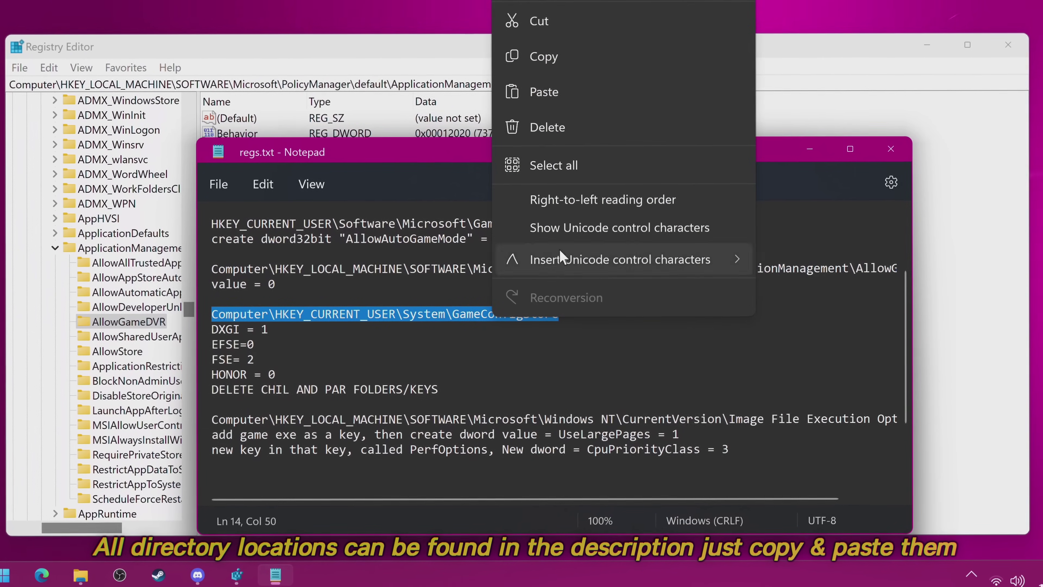
left_click(542, 56)
left_click(648, 80)
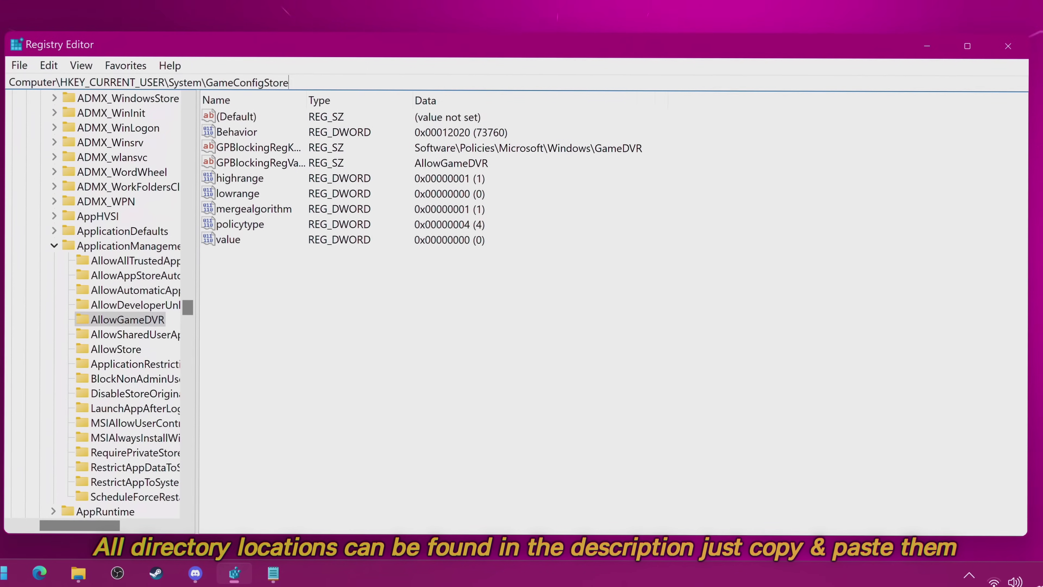
key("Return")
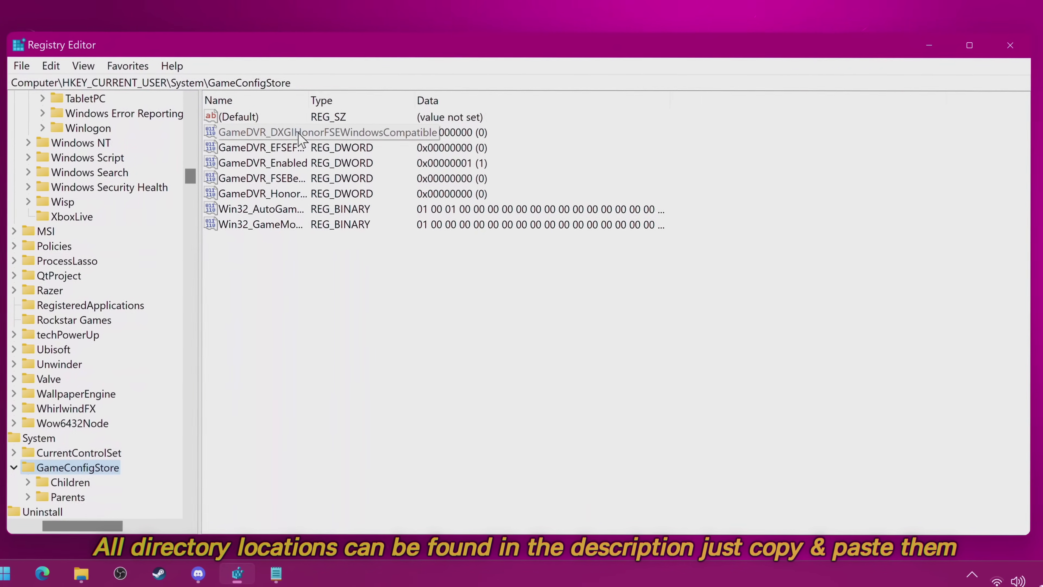
Set DXGIHonorFSEWindowsCompatible to 1, keep EFSEFeatureFlags 0, turn off GameDVR_Enabled, FSEBehaviorMode 2
double_click(301, 139)
type("1")
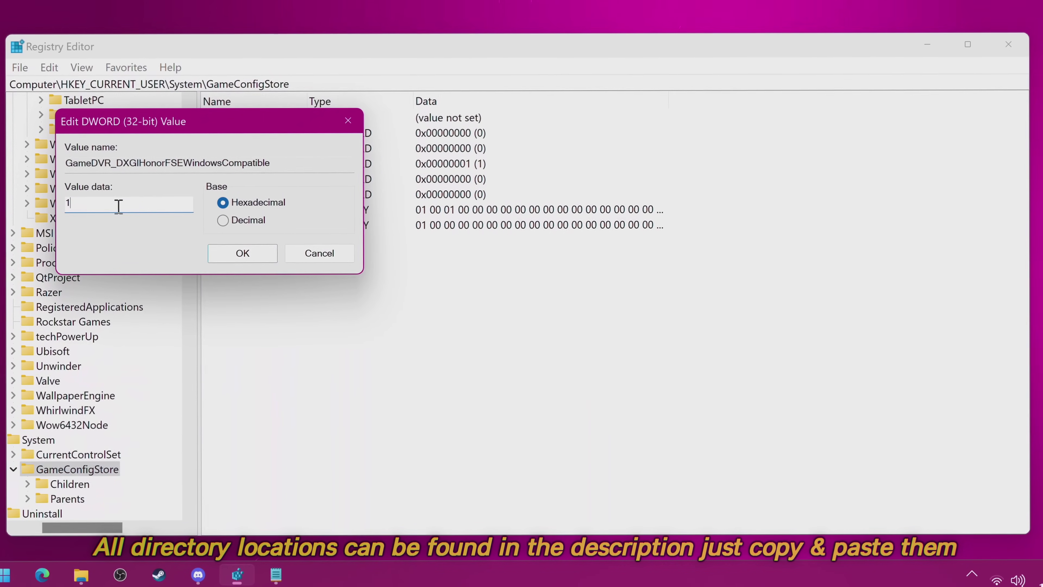
left_click(240, 252)
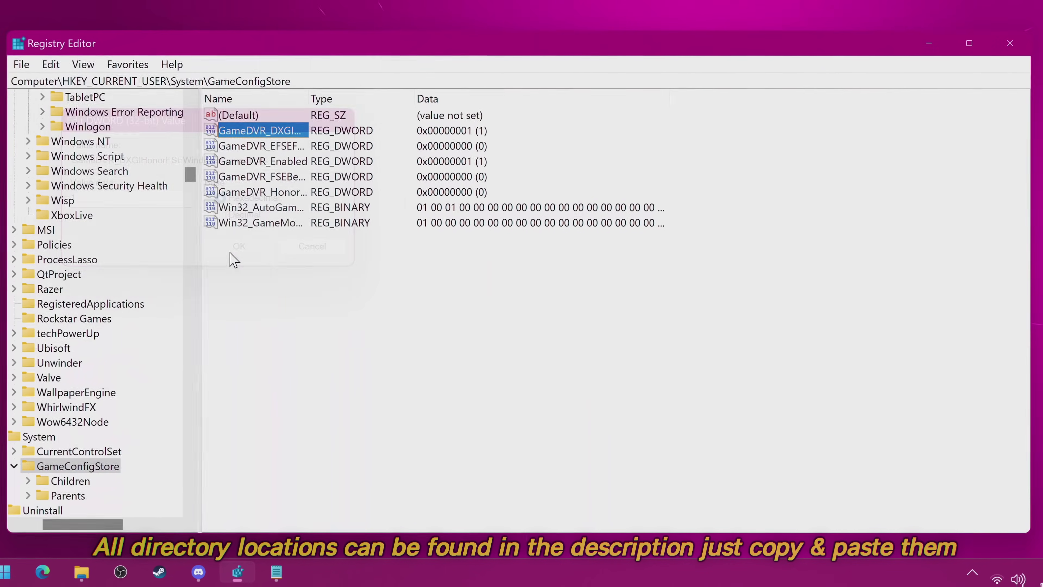
double_click(287, 147)
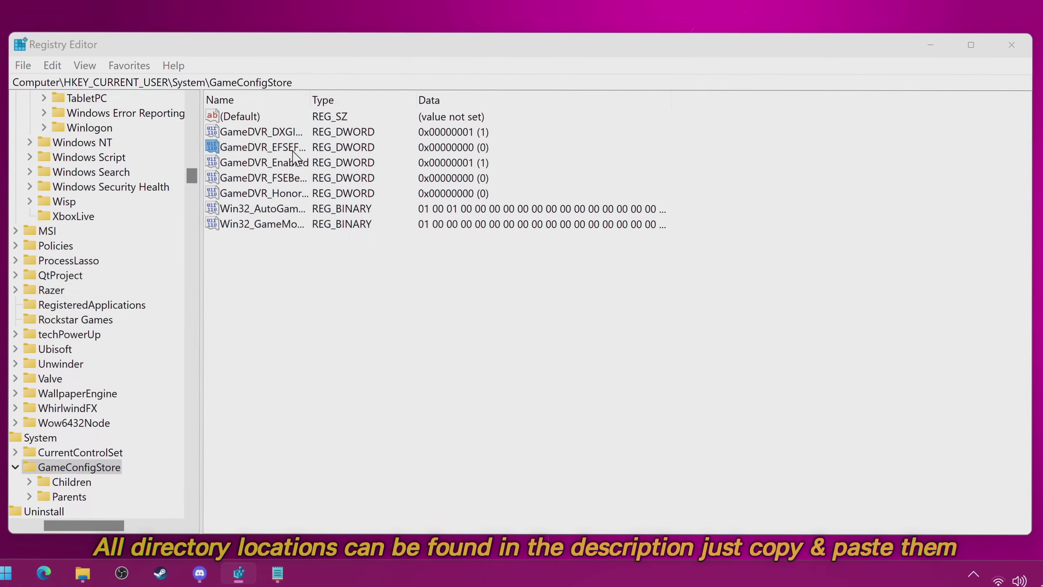
left_click(231, 250)
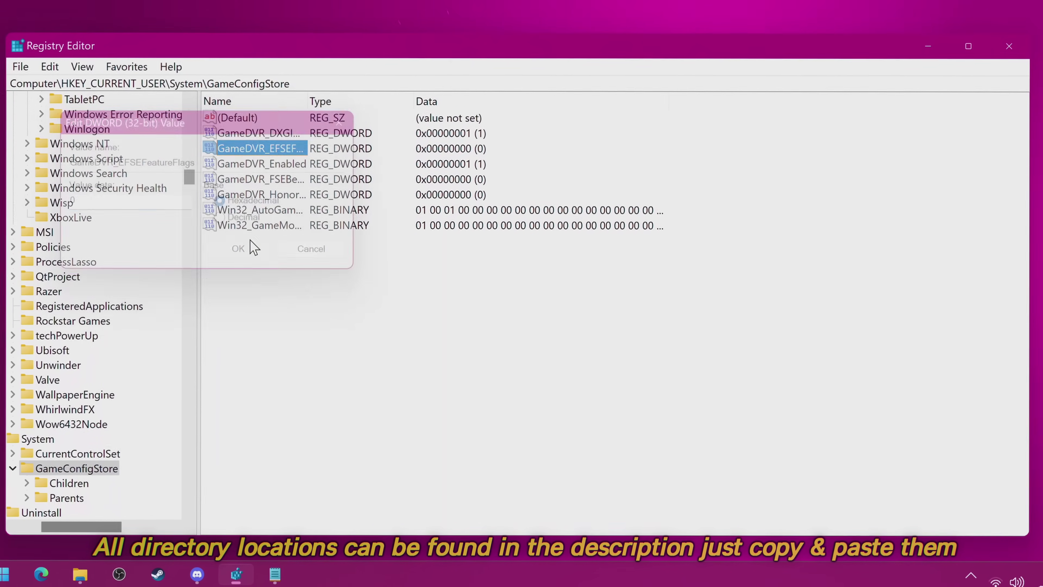
double_click(281, 165)
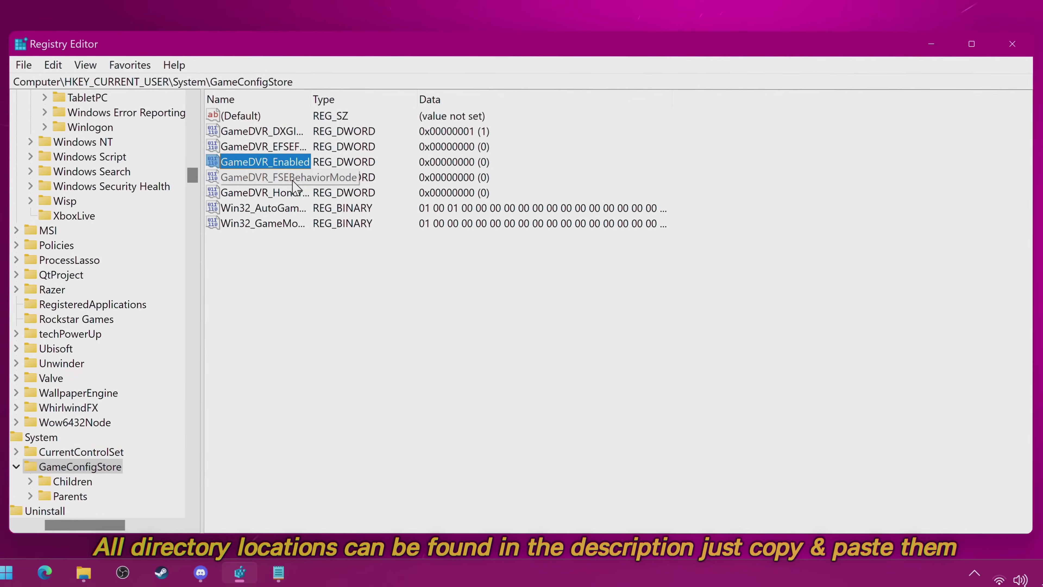
double_click(293, 180)
type("2")
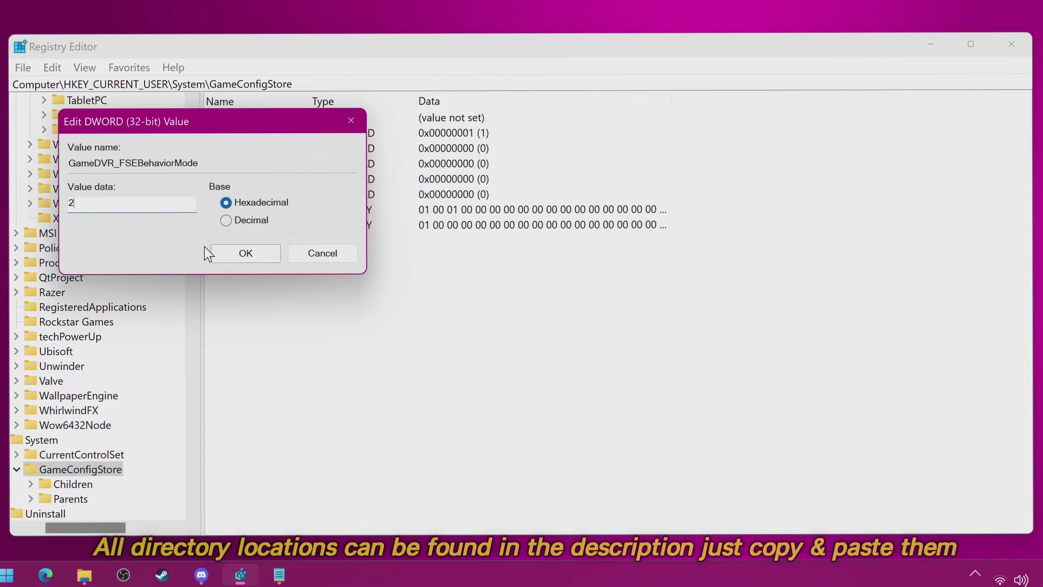
left_click(248, 253)
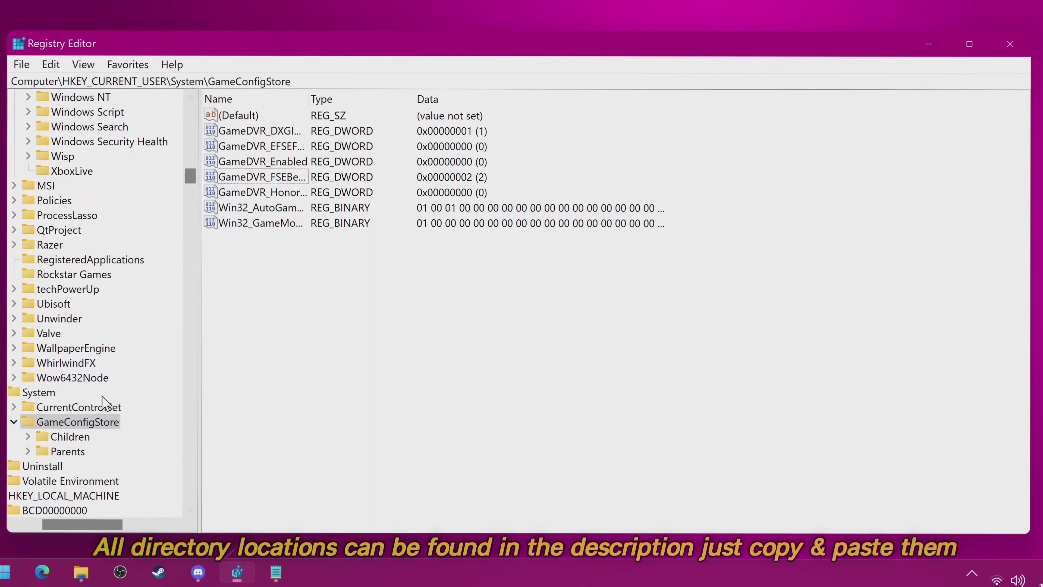
Delete the Children and Parents subkeys under GameConfigStore, confirming each deletion
left_click(69, 423)
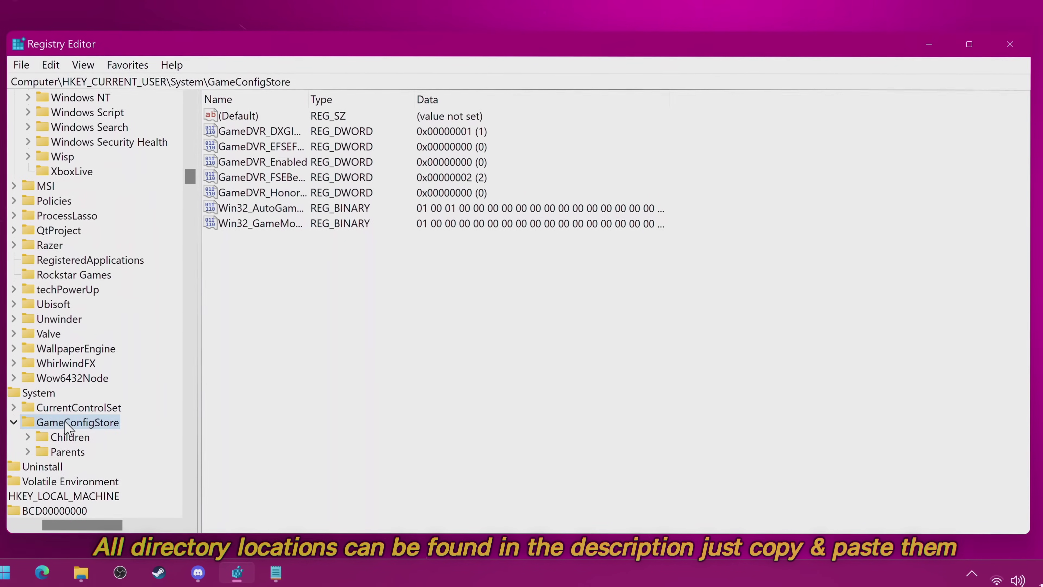
right_click(74, 439)
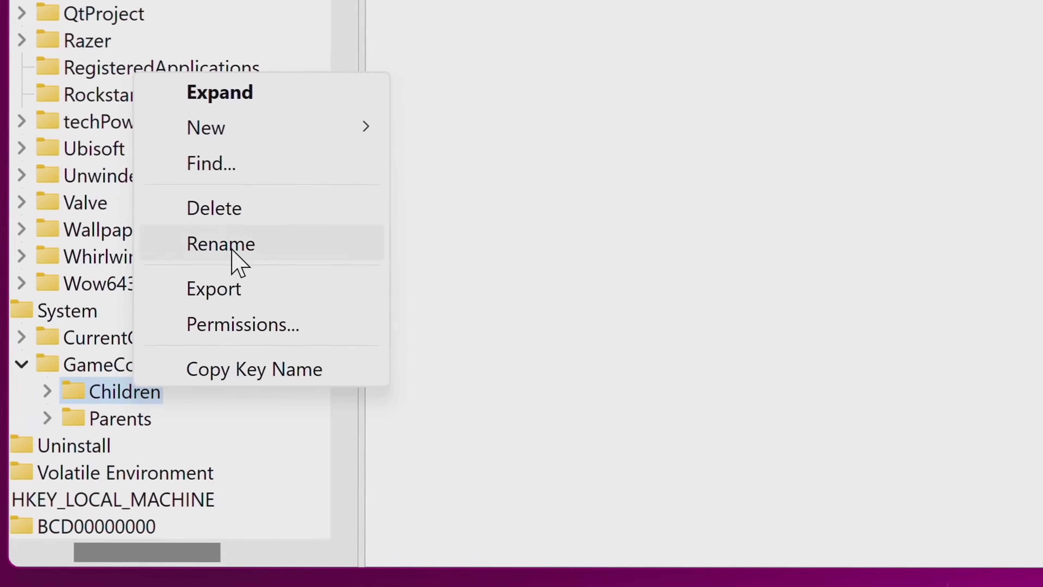
left_click(231, 214)
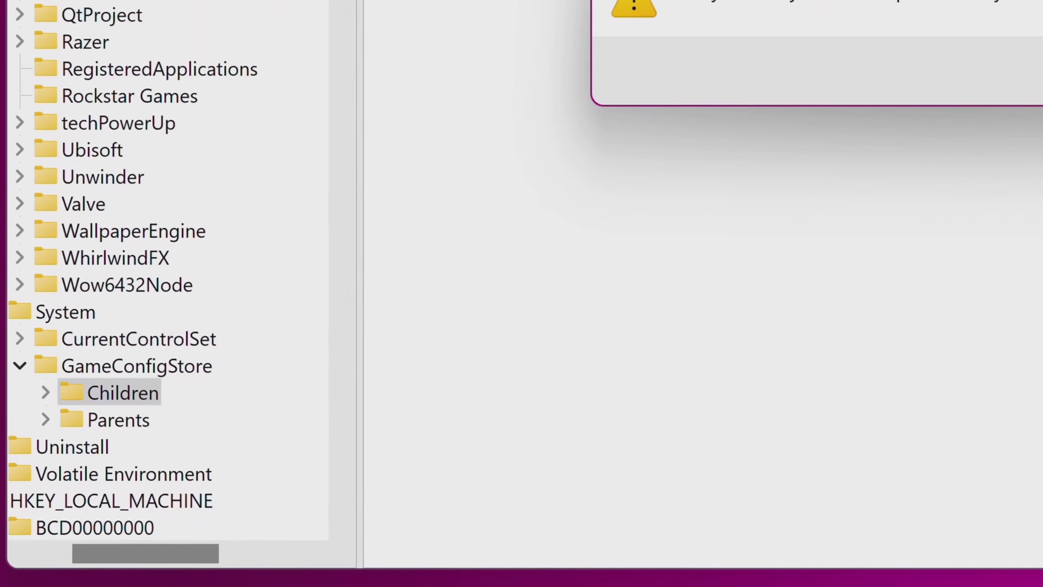
key("Return")
right_click(118, 395)
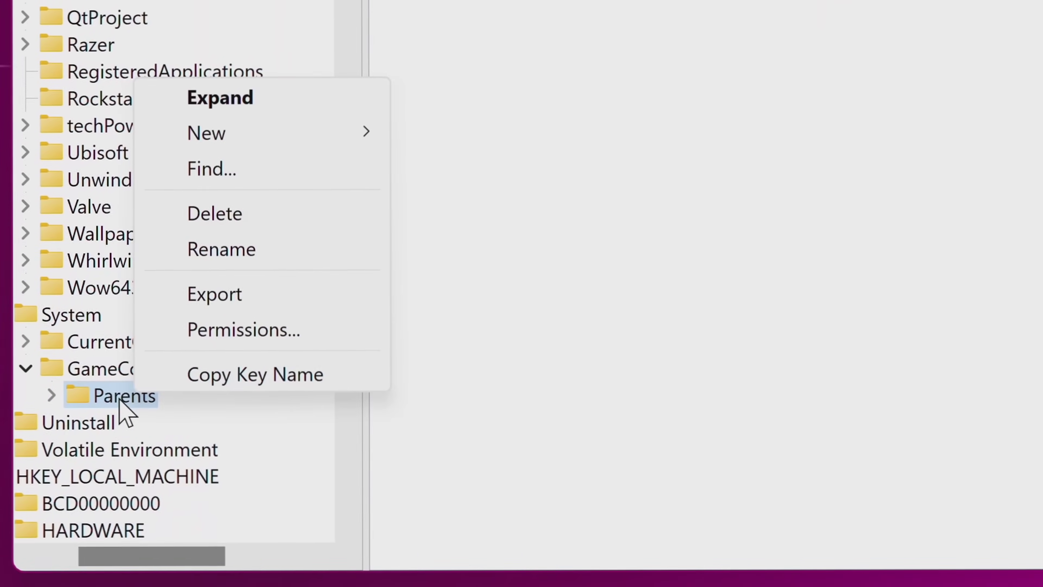
left_click(252, 214)
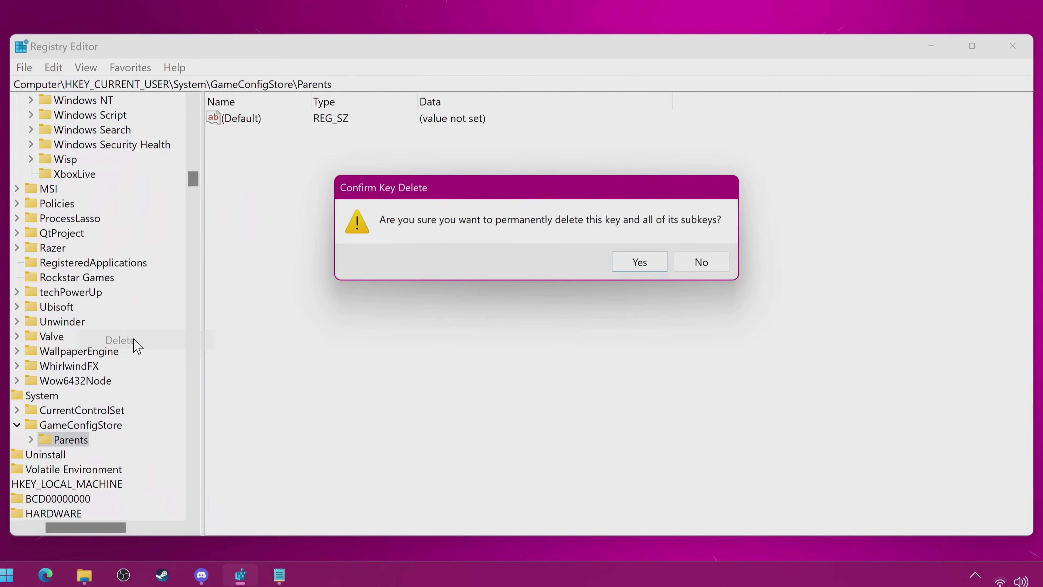
left_click(640, 263)
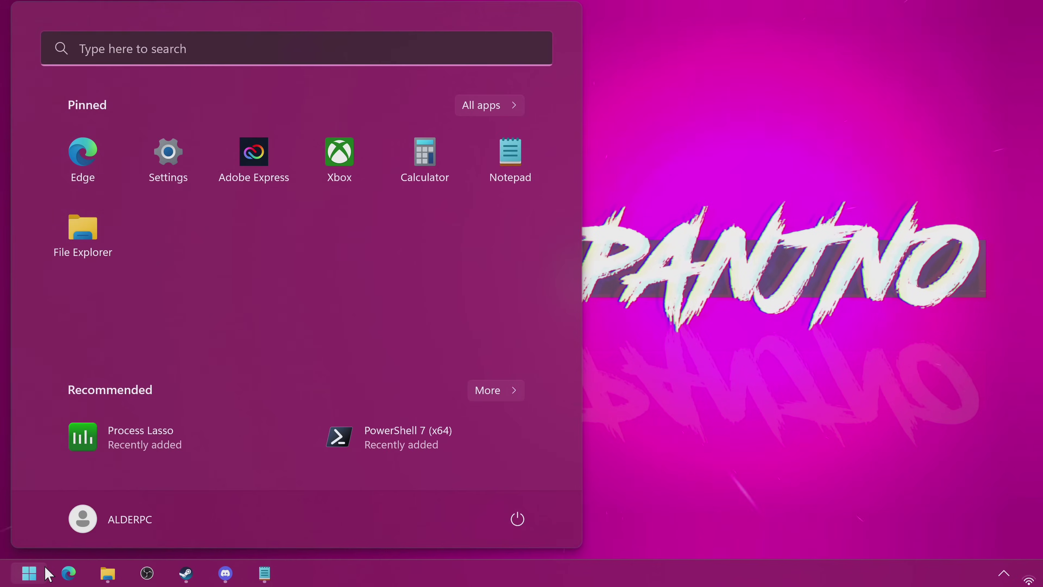
Launch Command Prompt as administrator from a cmd search
type("cmd")
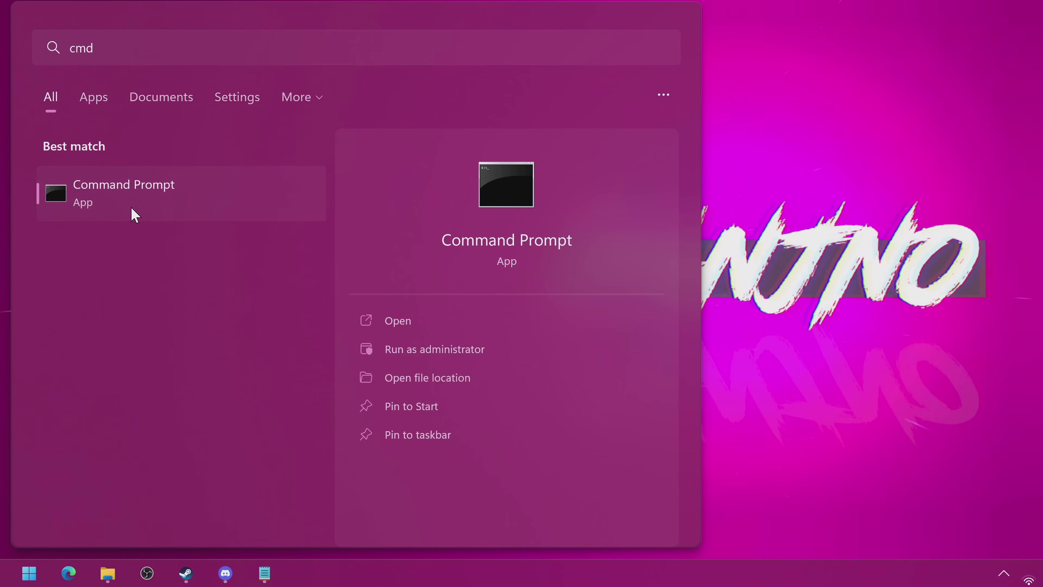
right_click(135, 214)
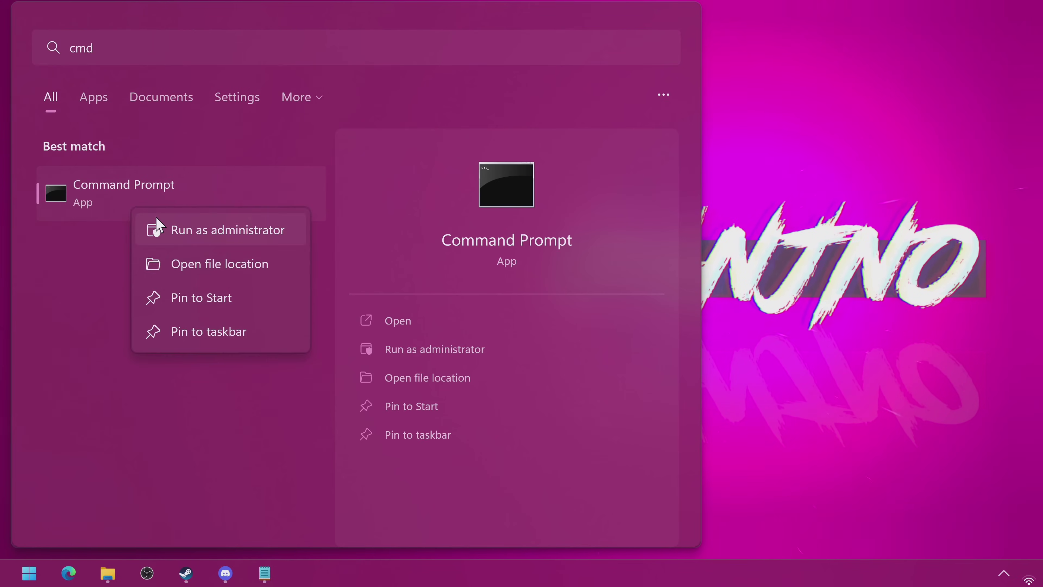
left_click(165, 228)
left_click(466, 397)
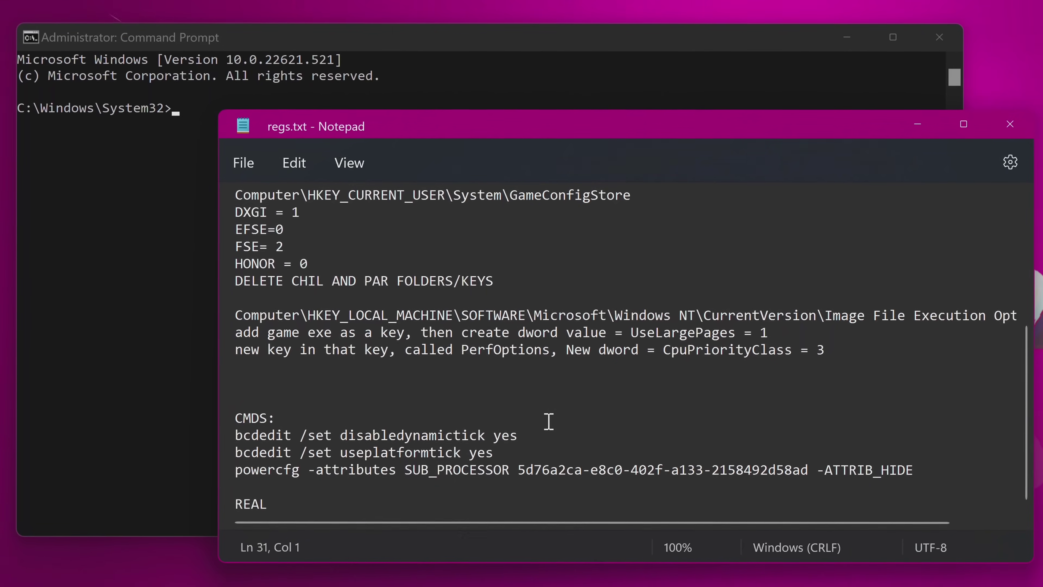
Copy the bcdedit /set disabledynamictick yes command from the notes and run it
left_click_drag(544, 430, 235, 436)
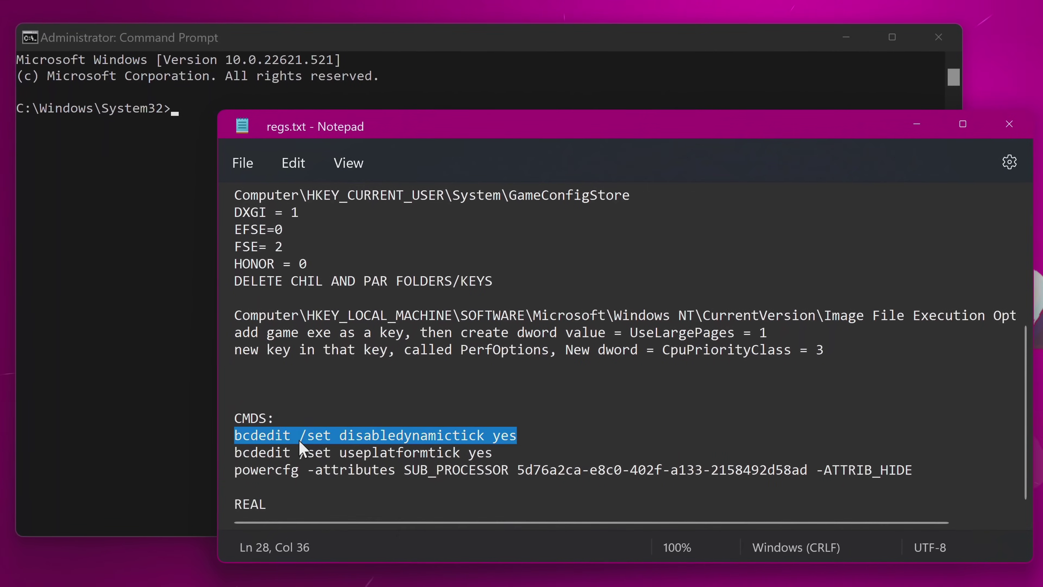
right_click(362, 438)
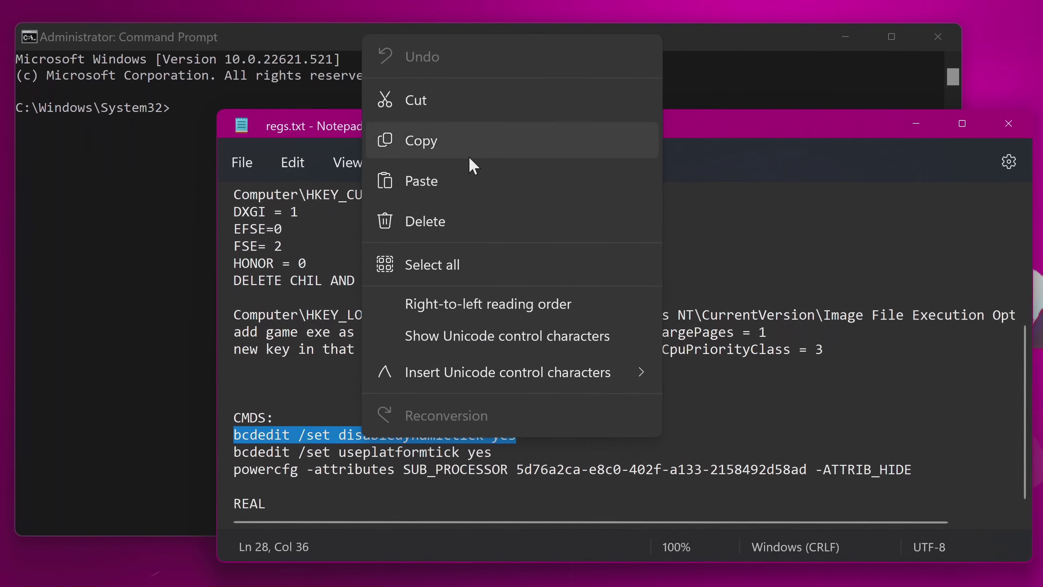
left_click(457, 146)
left_click(199, 109)
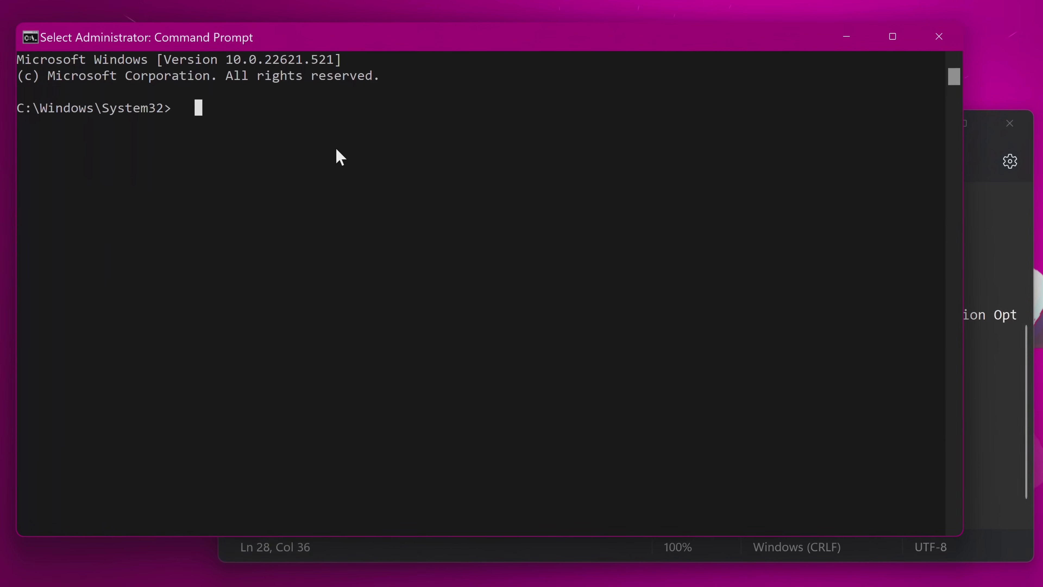
key("Escape")
key("ctrl+v")
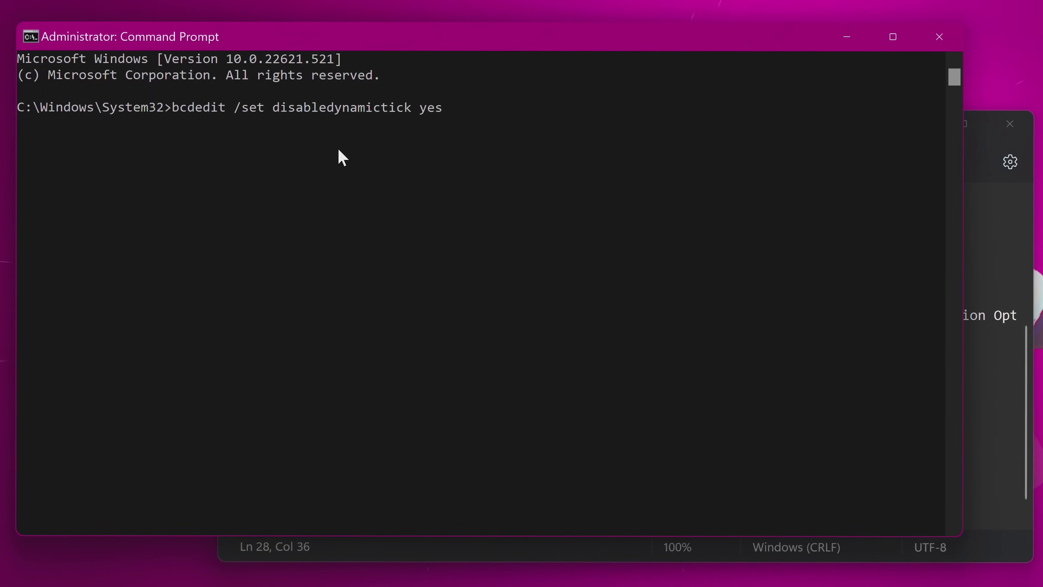
key("Return")
Copy the useplatformtick bcdedit command from the notes and paste it at the prompt
left_click(998, 452)
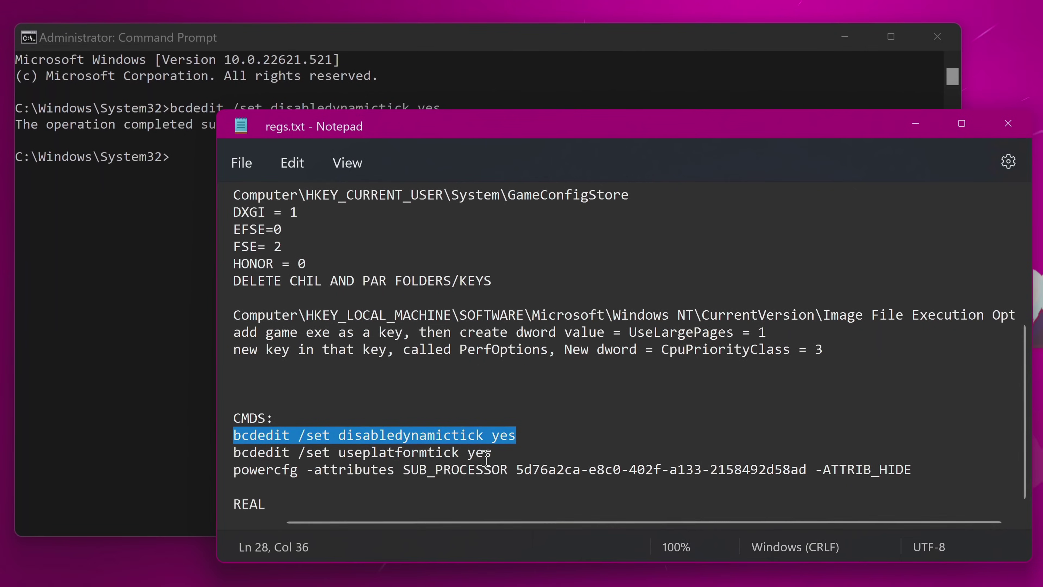
left_click_drag(504, 455, 235, 453)
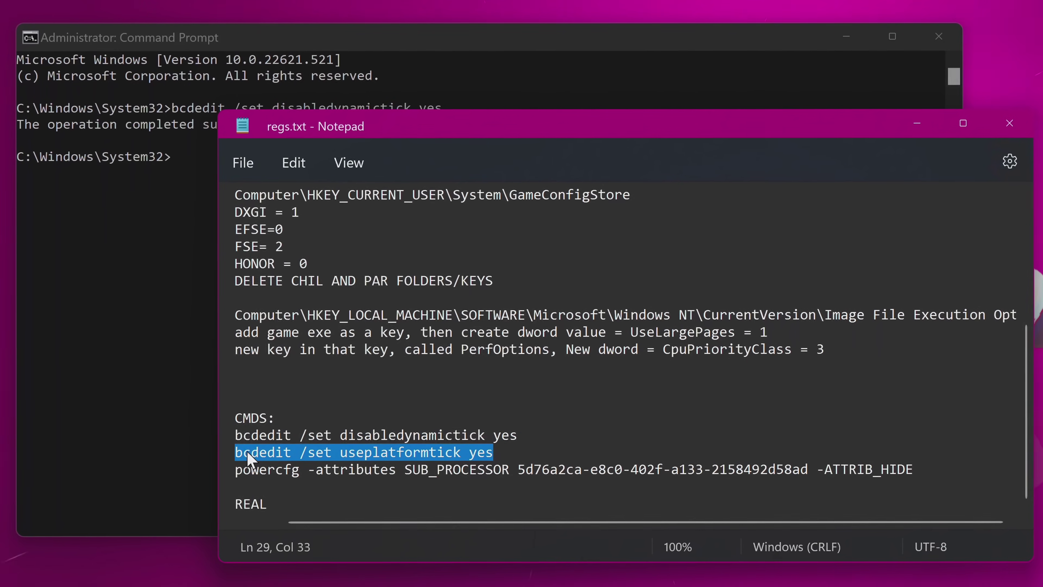
right_click(244, 453)
left_click(296, 152)
left_click(188, 176)
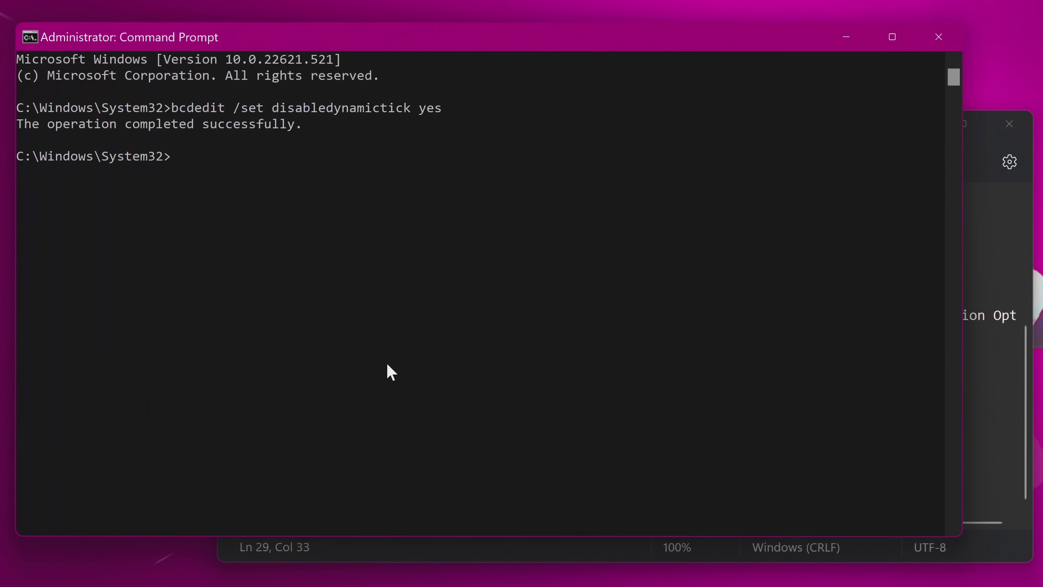